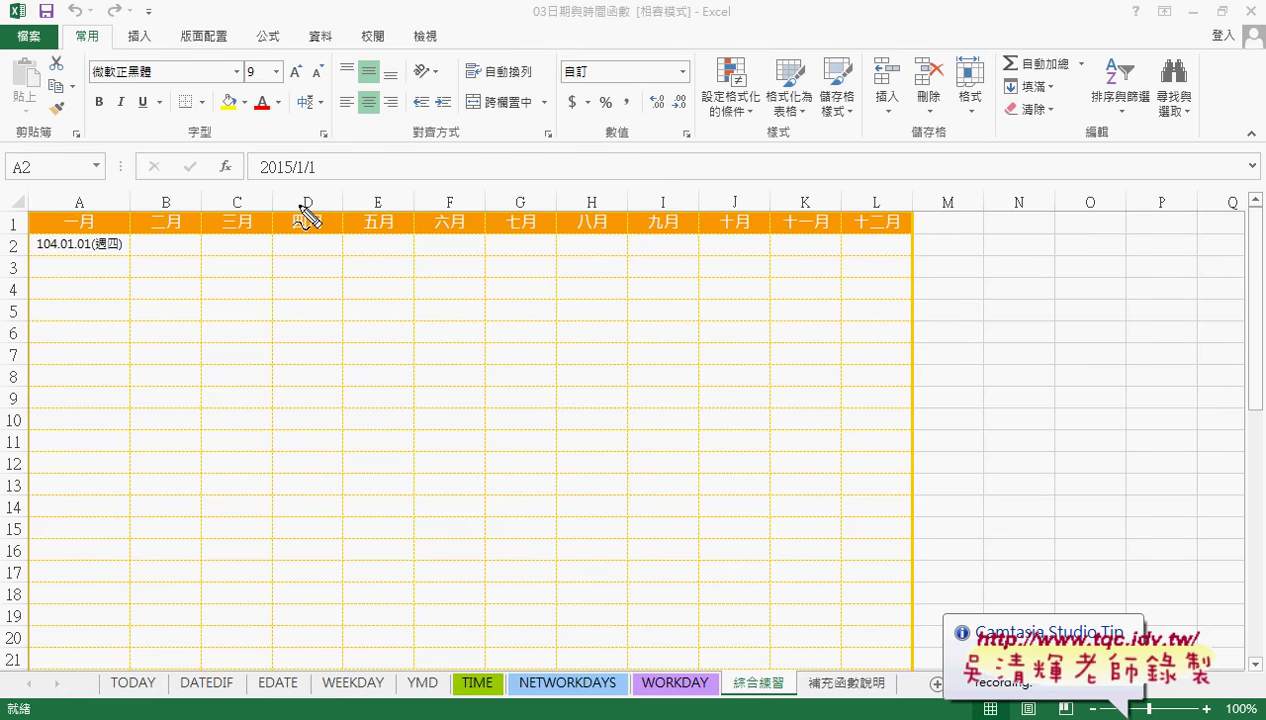
Mark the stored date 2015/1/1 on screen and select cell A2.
drag(319, 189, 323, 185)
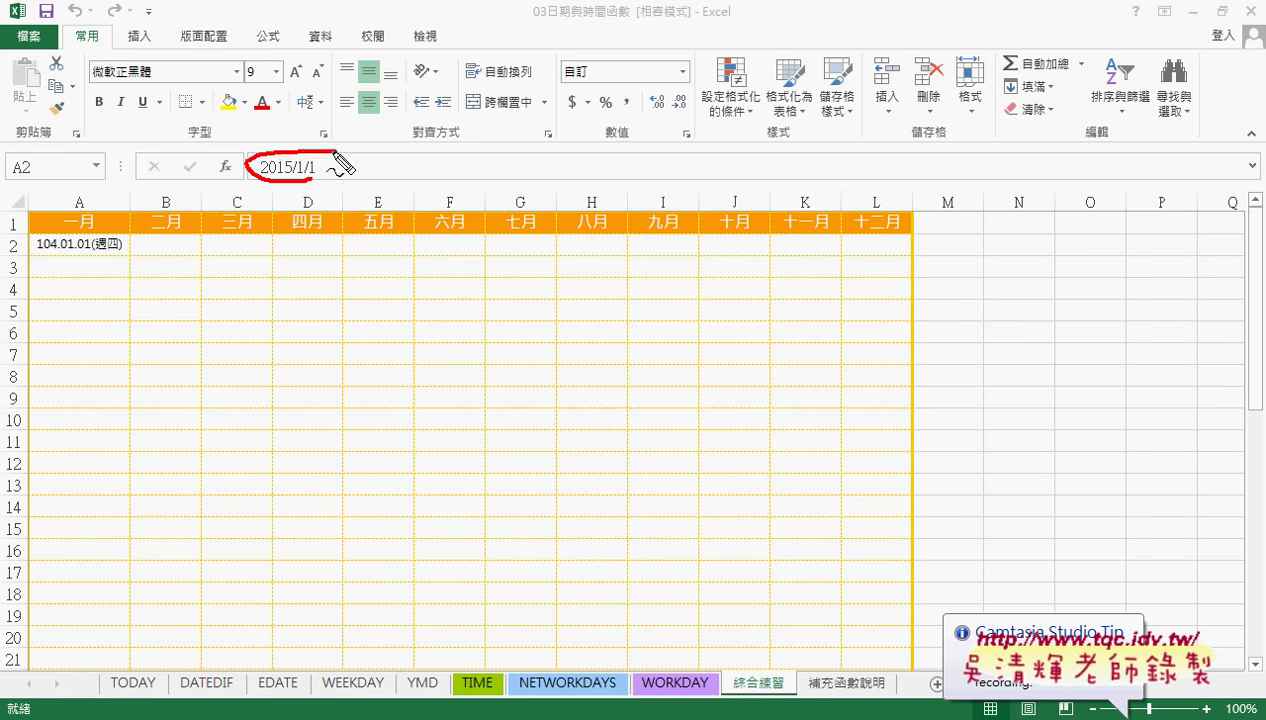
mouse_move(372, 232)
mouse_down()
mouse_move(338, 172)
mouse_move(362, 182)
mouse_up()
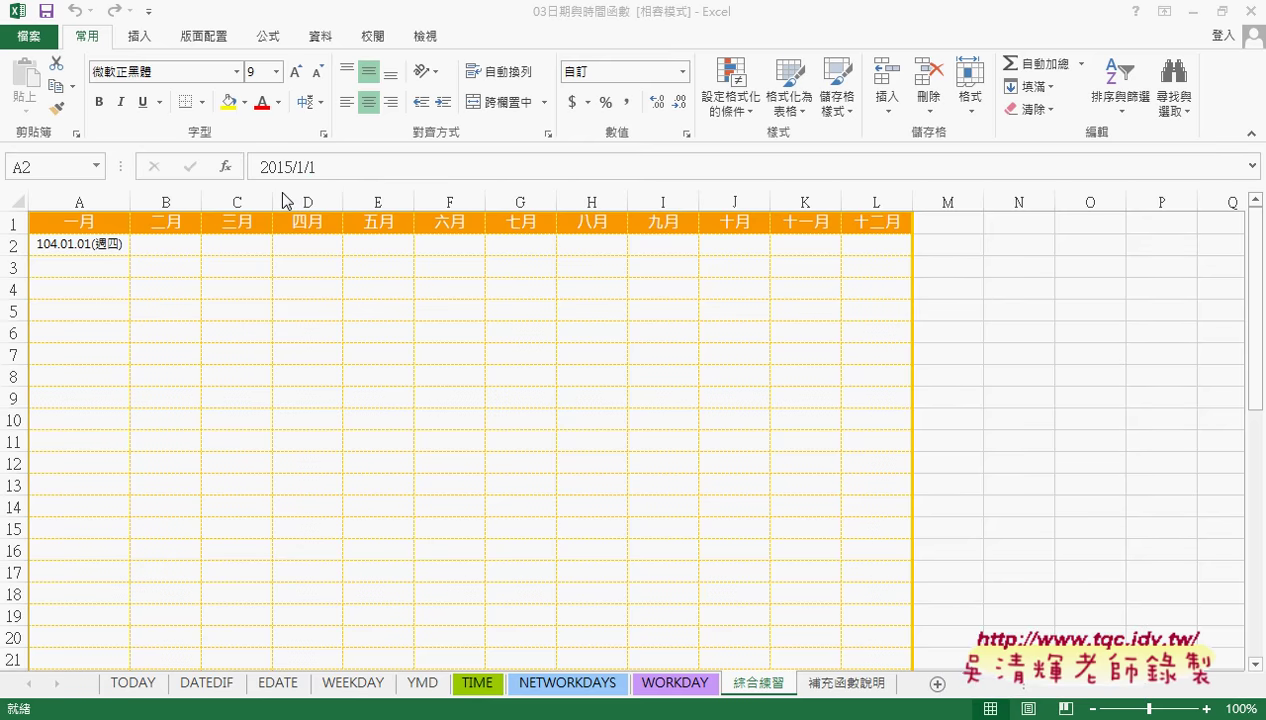
click(100, 244)
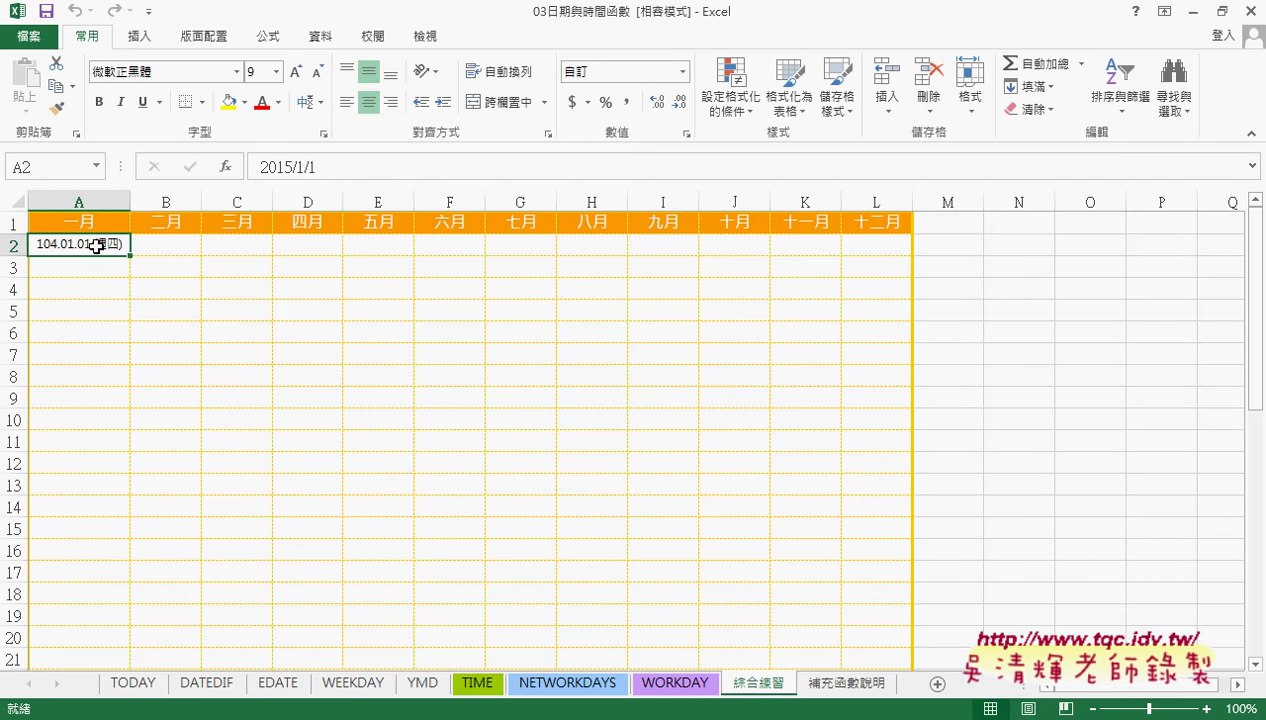
Open Format Cells for A2 and preview it as General, showing serial number 42005.
right_click(97, 246)
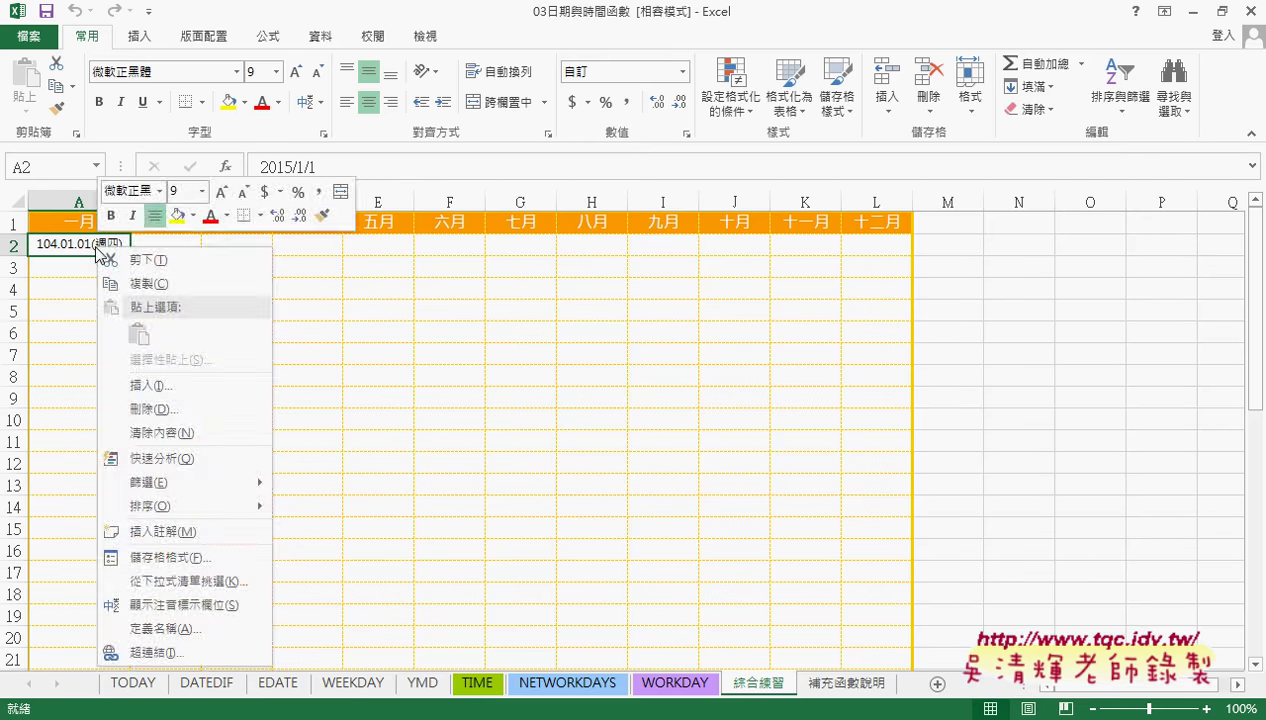
click(155, 564)
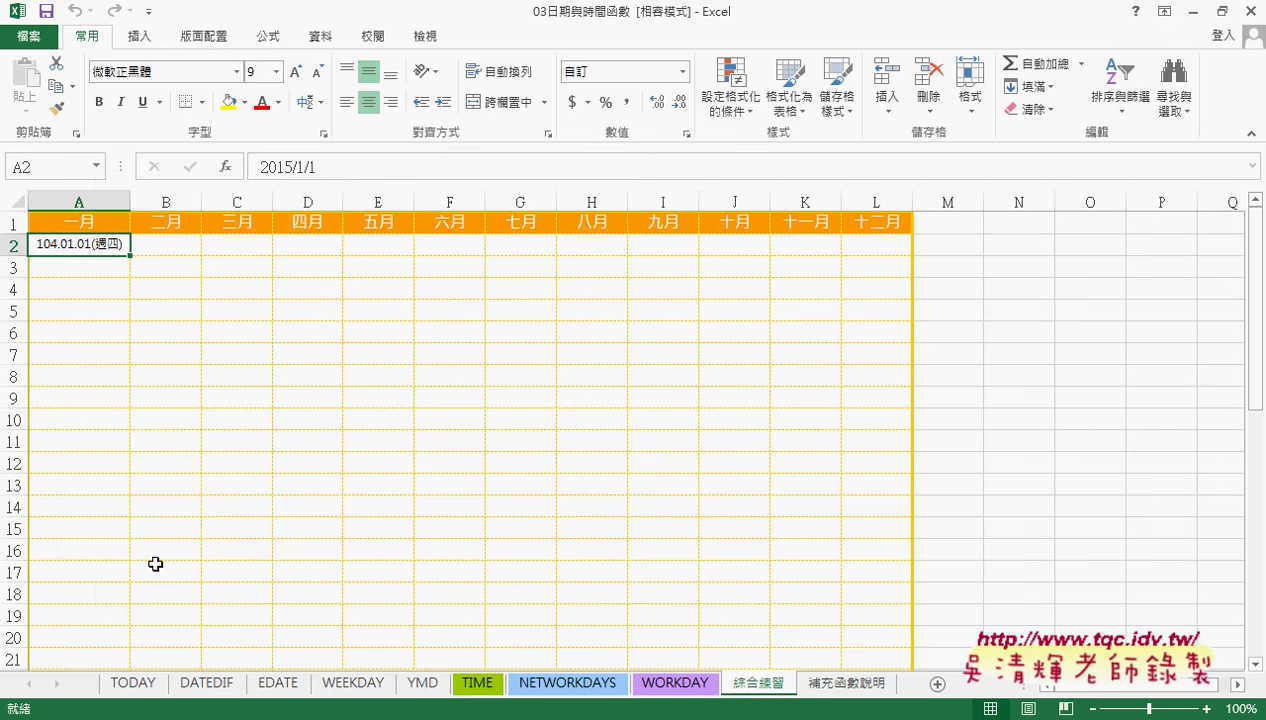
drag(328, 128, 767, 155)
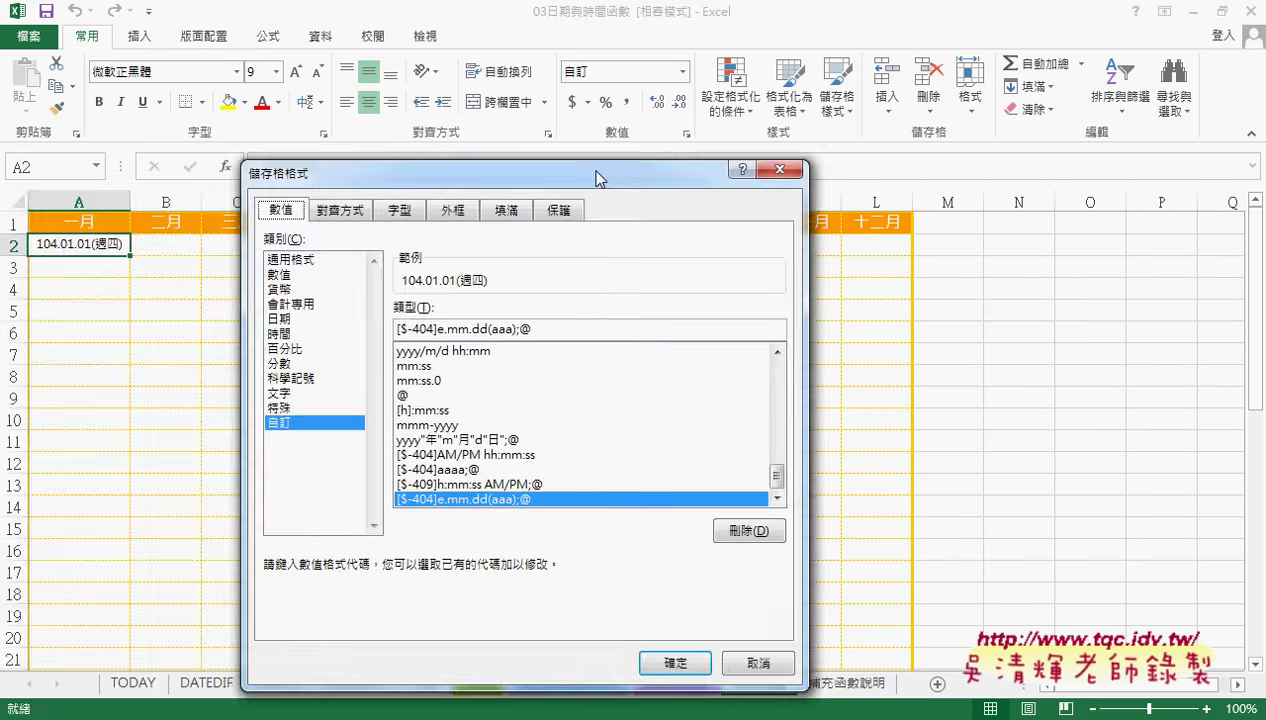
click(505, 232)
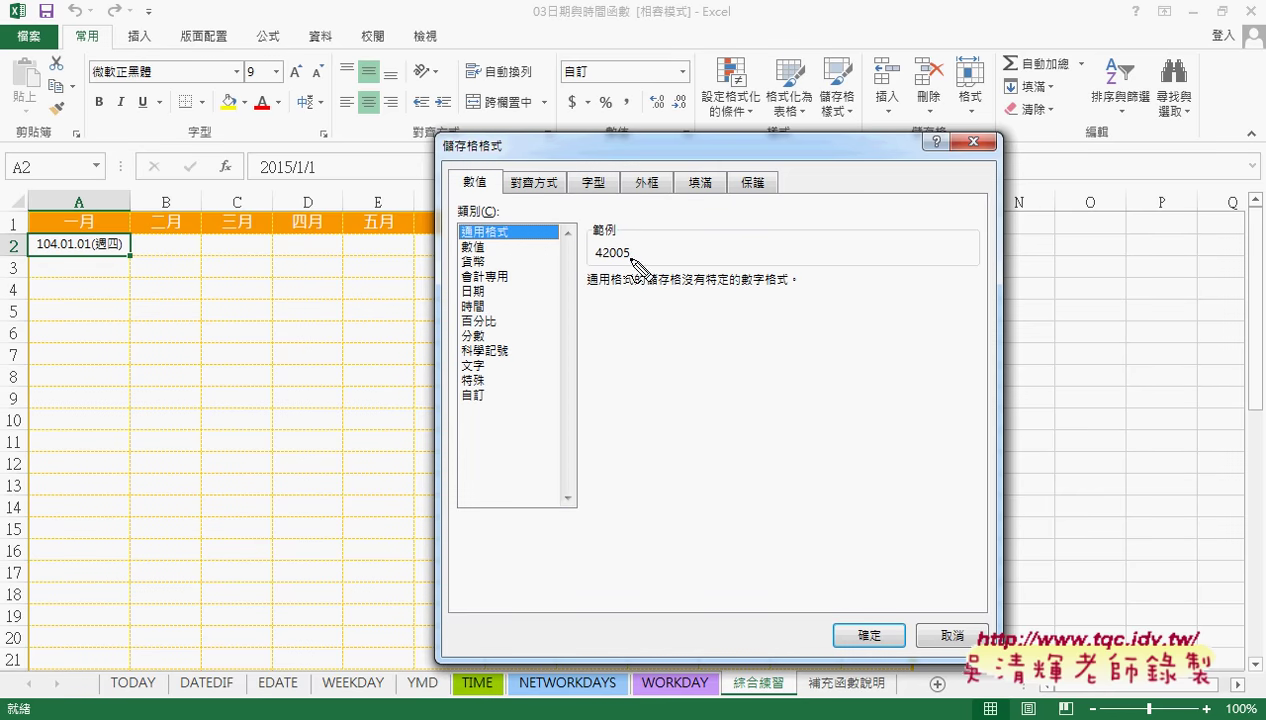
Annotate 42005, General and 2015/1/1, clear the ink, and cancel Format Cells unchanged.
drag(595, 264, 630, 264)
mouse_move(506, 243)
mouse_down()
mouse_move(519, 222)
mouse_move(490, 248)
mouse_up()
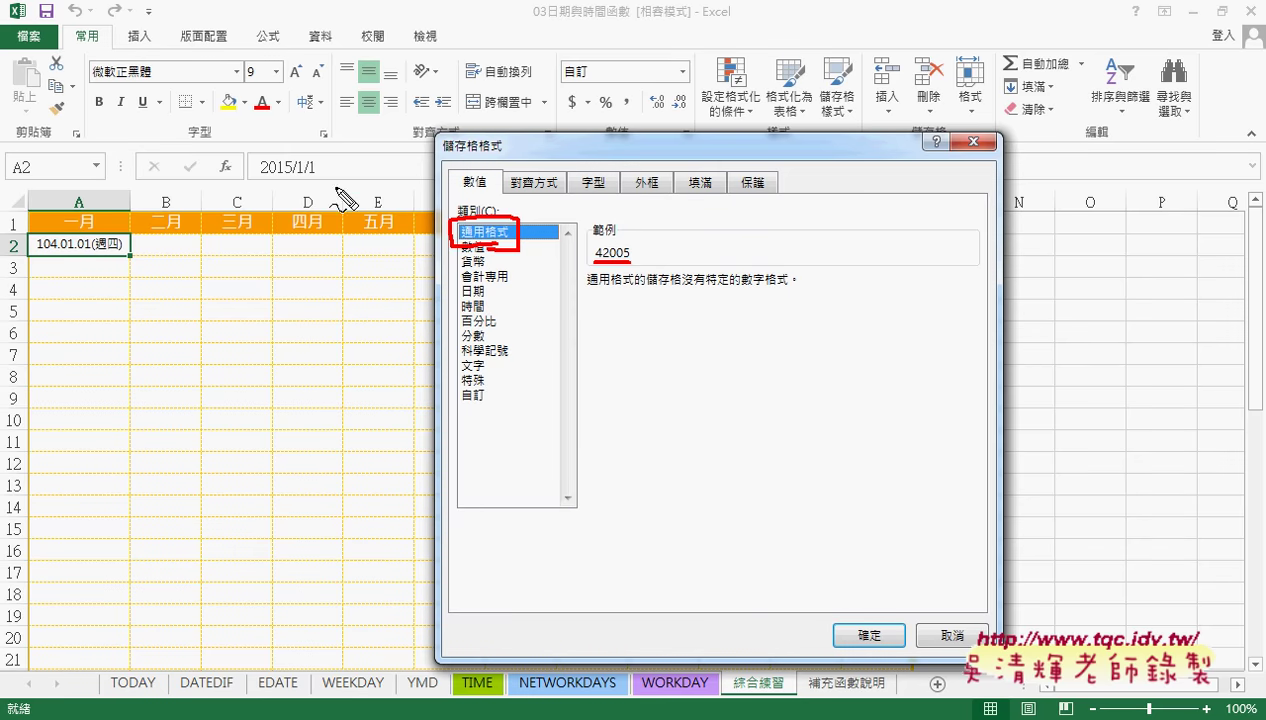
mouse_move(310, 181)
mouse_down()
mouse_move(283, 182)
mouse_move(328, 174)
mouse_up()
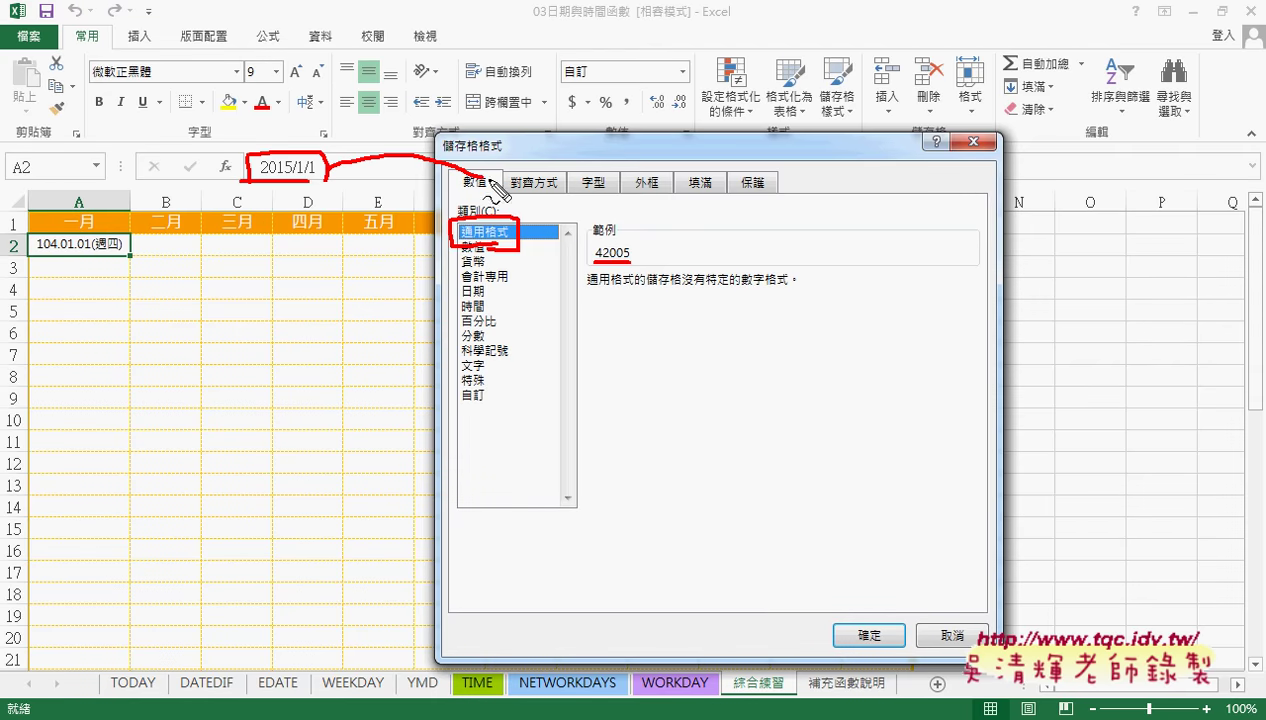
mouse_move(330, 180)
mouse_down()
mouse_move(590, 232)
mouse_move(572, 256)
mouse_move(588, 268)
mouse_up()
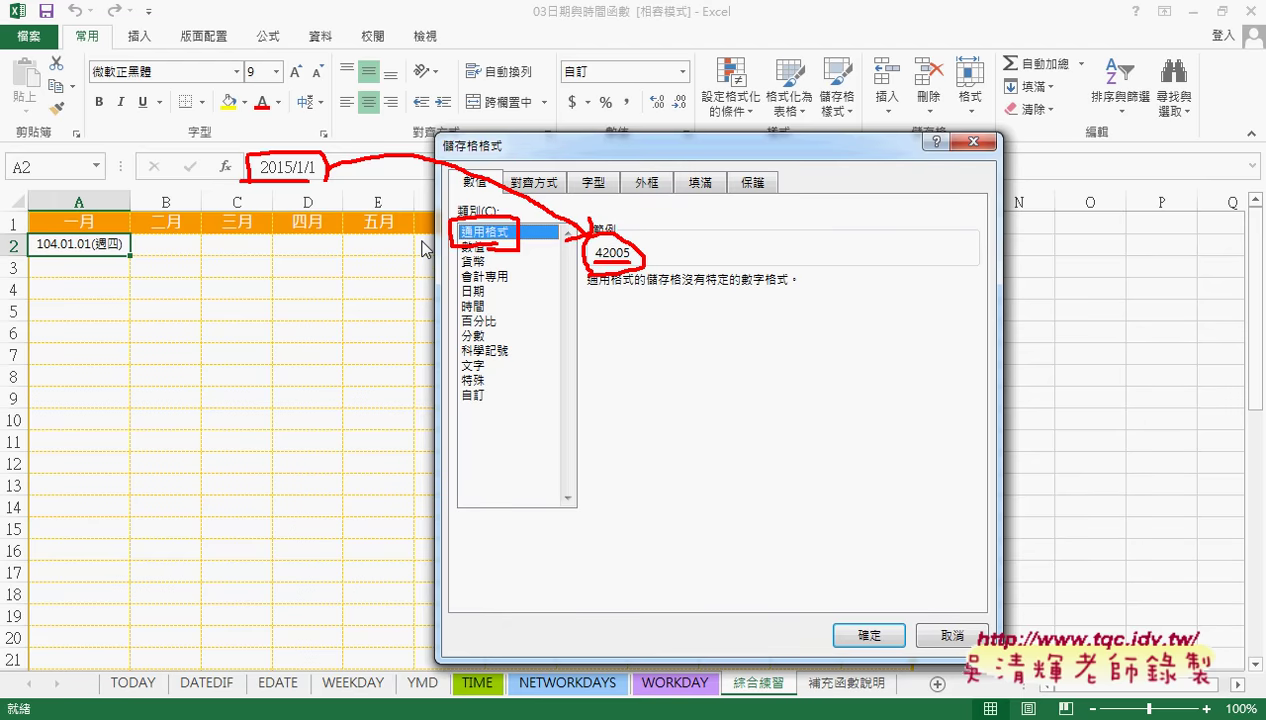
key(Escape)
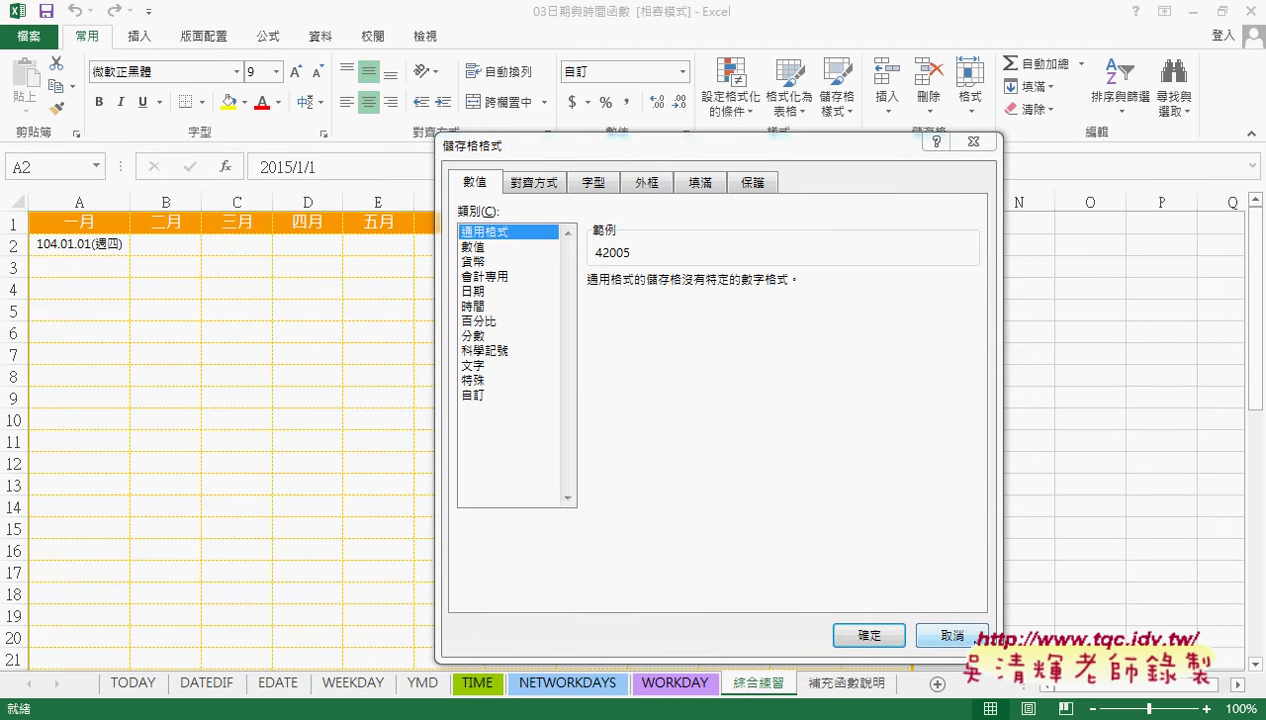
click(940, 635)
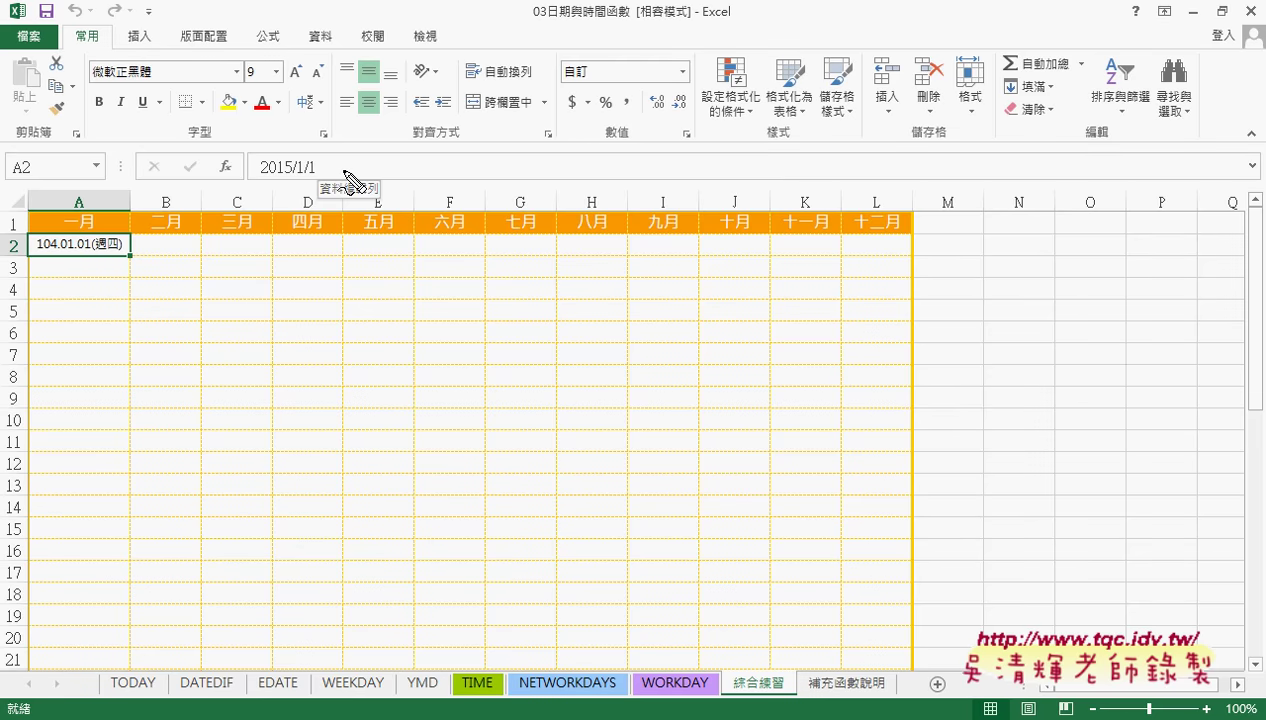
mouse_move(240, 167)
mouse_down()
mouse_move(137, 218)
mouse_move(152, 223)
mouse_up()
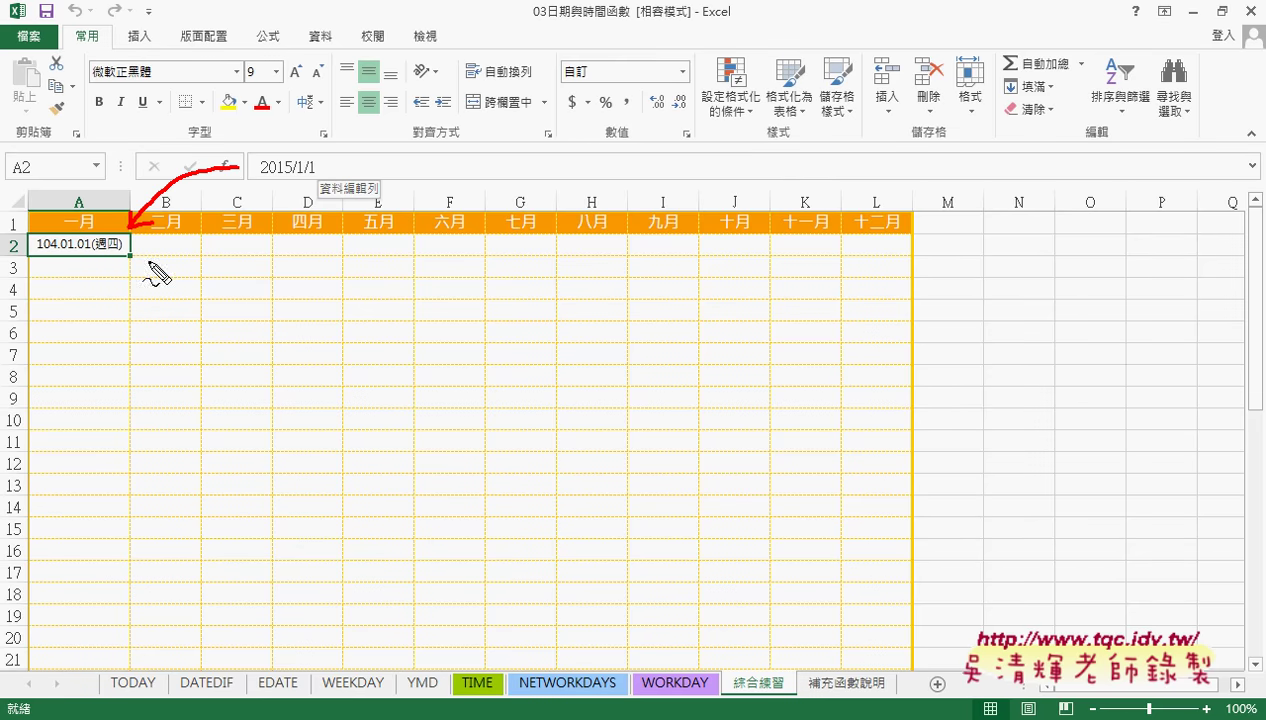
drag(36, 253, 56, 254)
drag(60, 253, 72, 249)
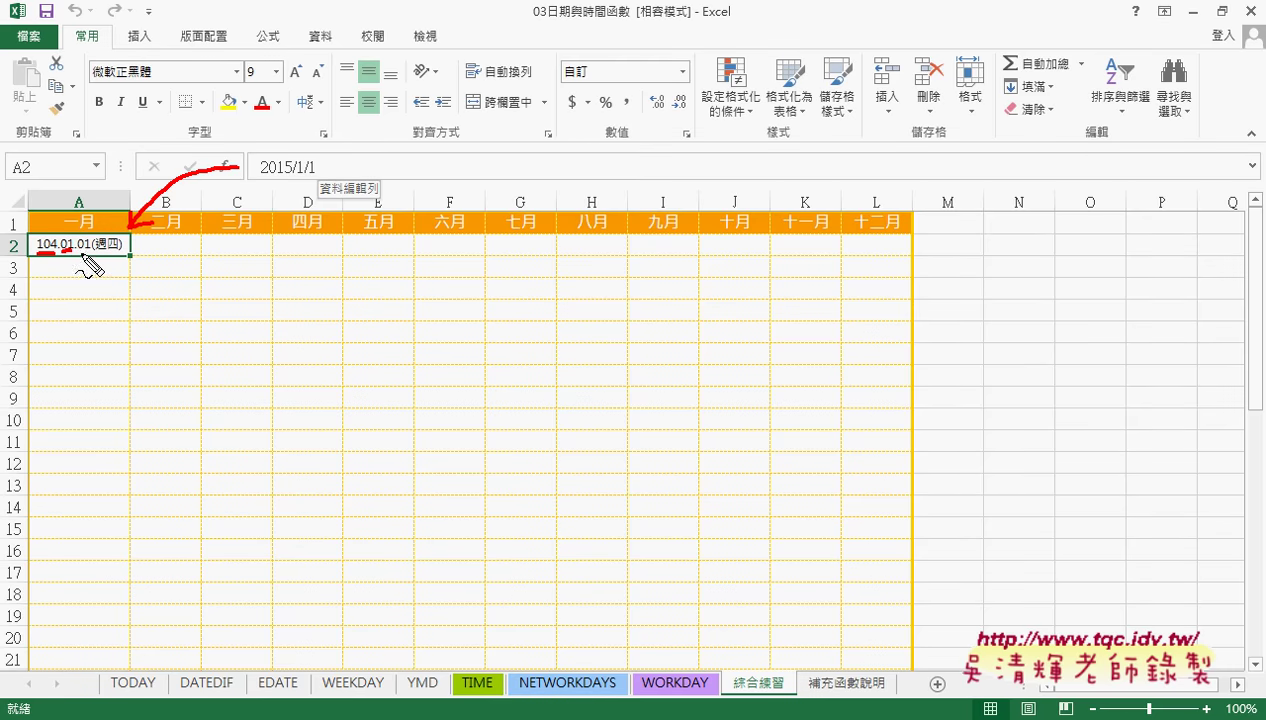
drag(78, 249, 90, 247)
drag(95, 245, 116, 238)
key(Escape)
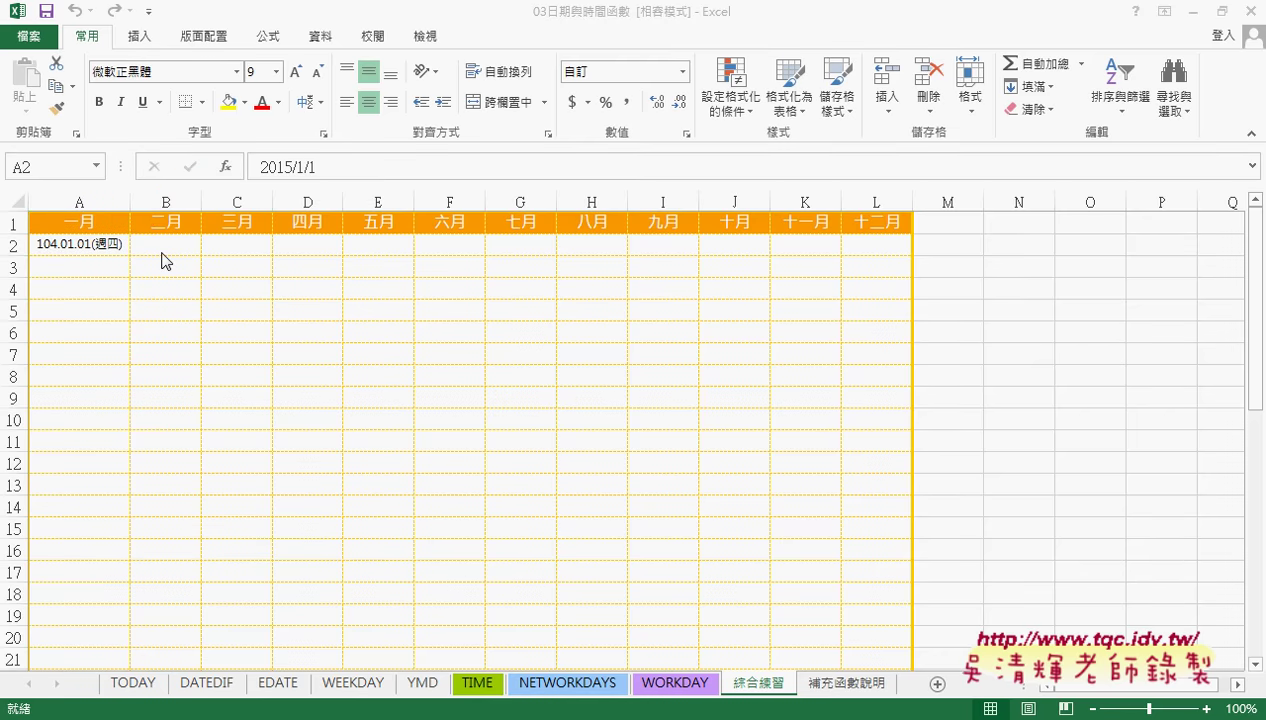
click(93, 244)
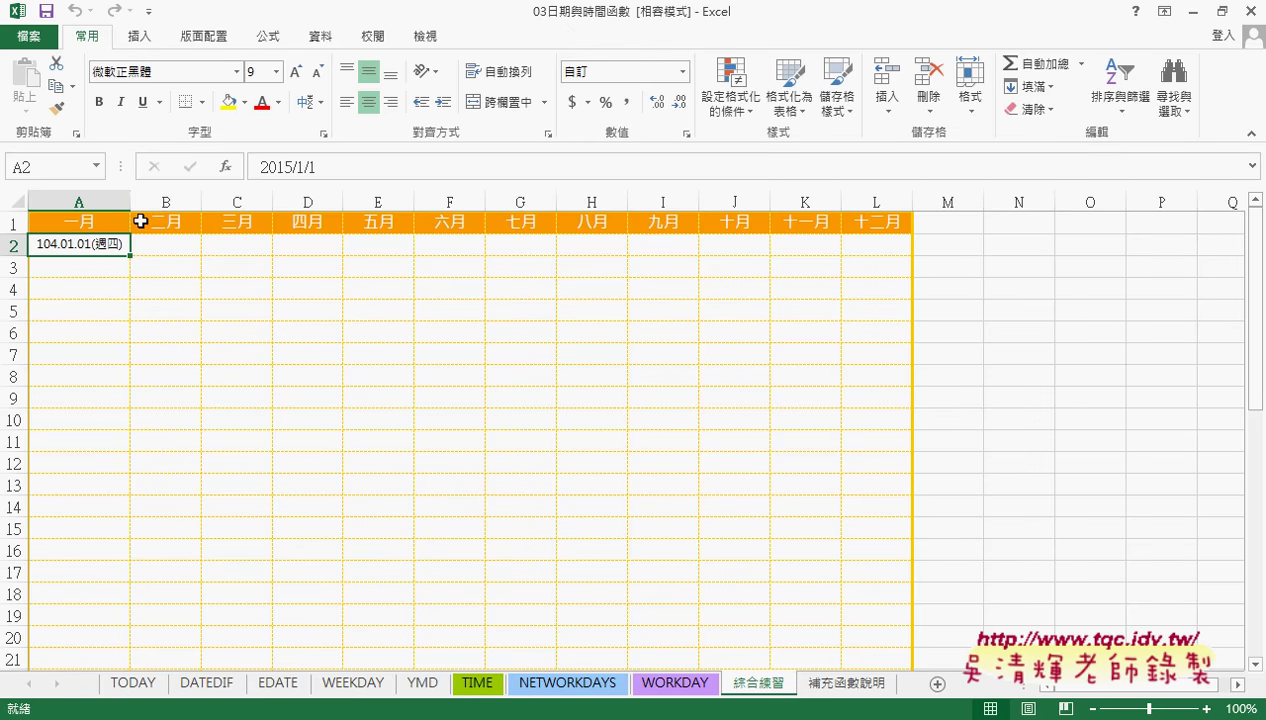
right_click(101, 237)
click(162, 548)
drag(294, 234, 548, 126)
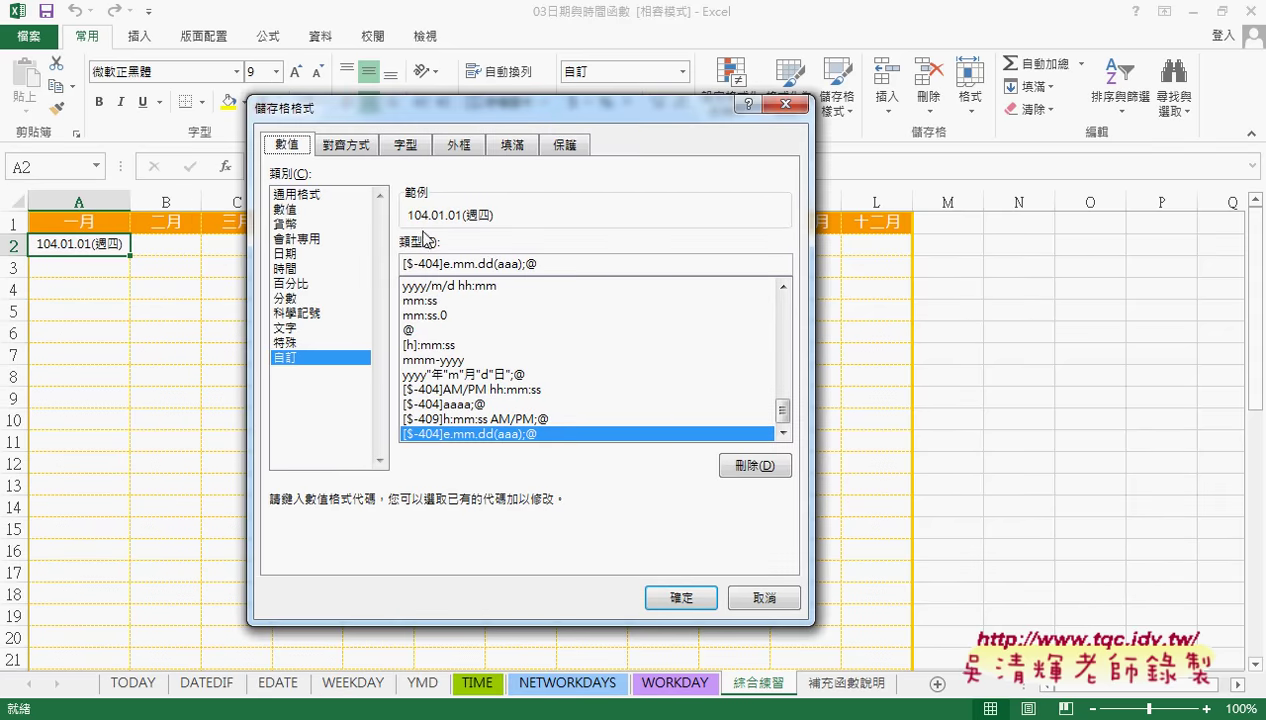
click(300, 253)
click(507, 446)
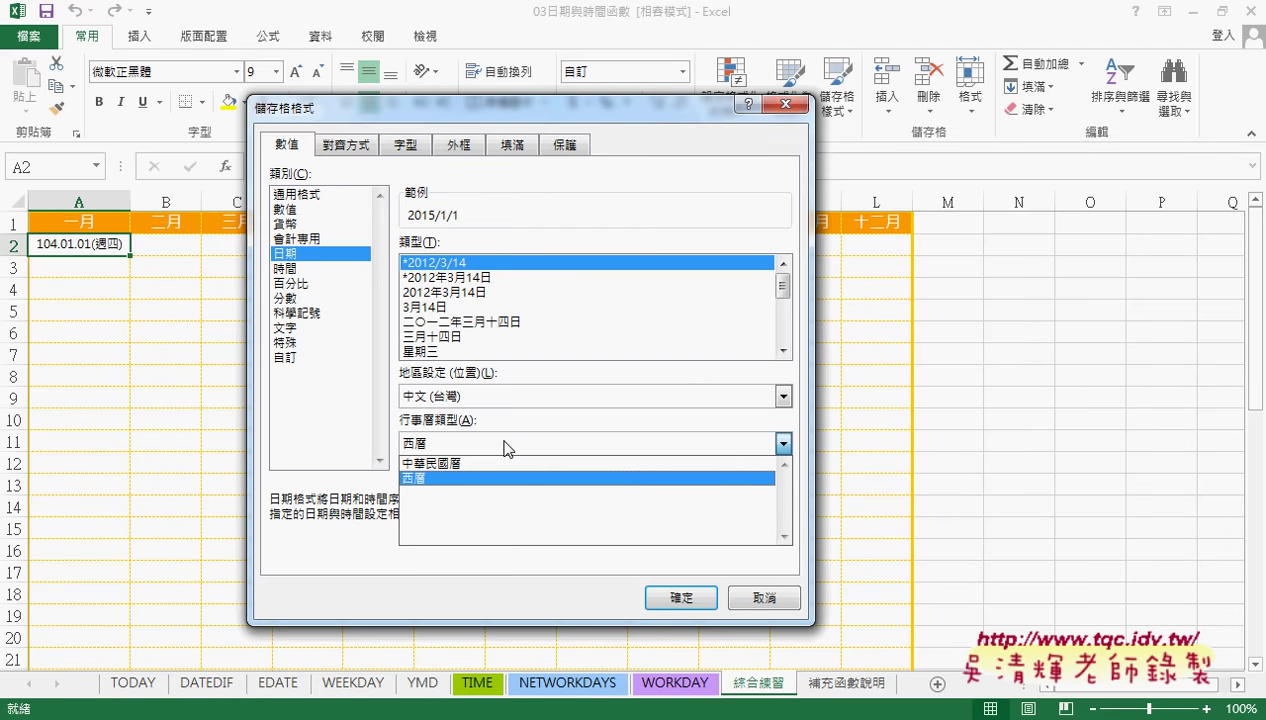
click(760, 597)
click(760, 597)
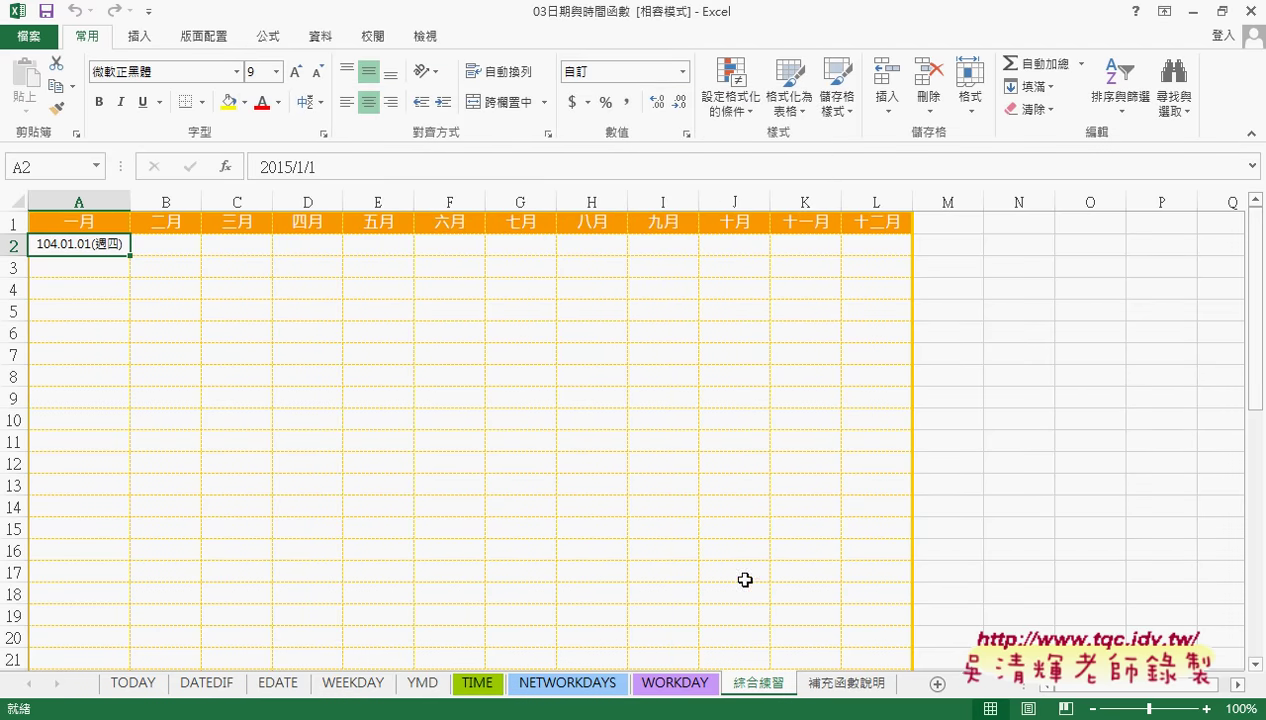
Go to the TODAY sheet and select result cell C3.
click(133, 683)
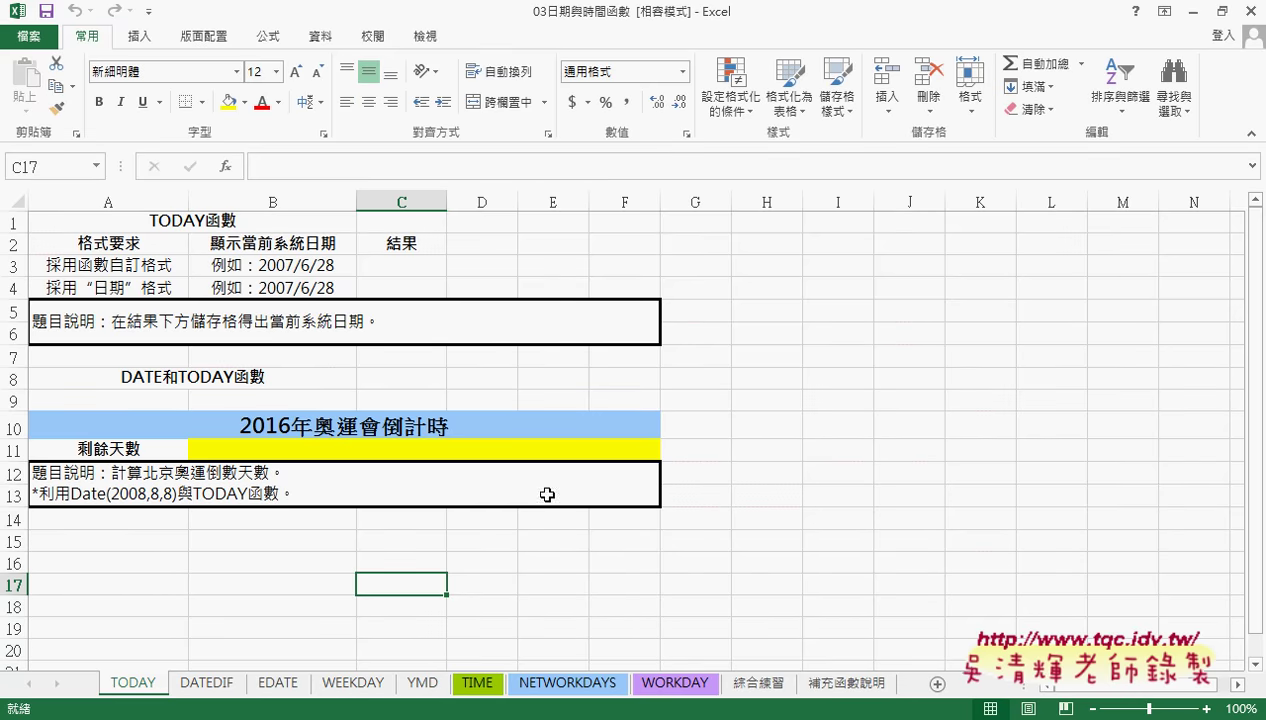
click(752, 683)
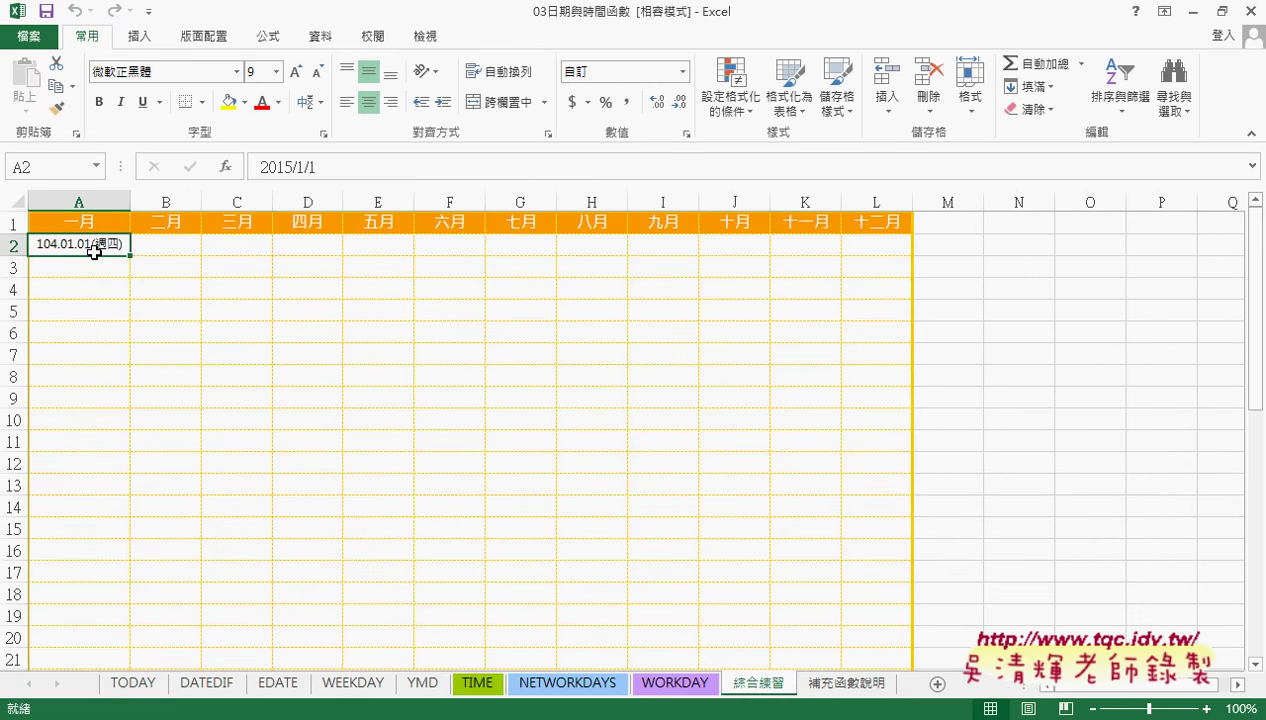
click(141, 689)
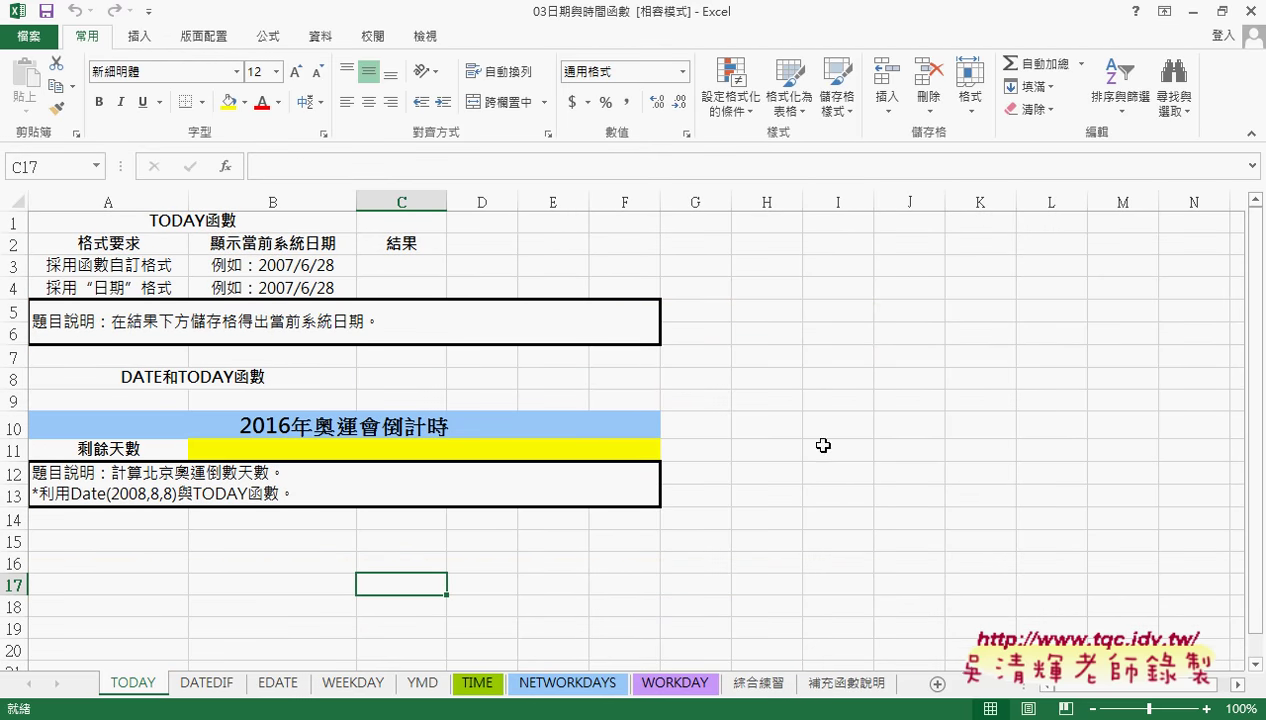
click(421, 271)
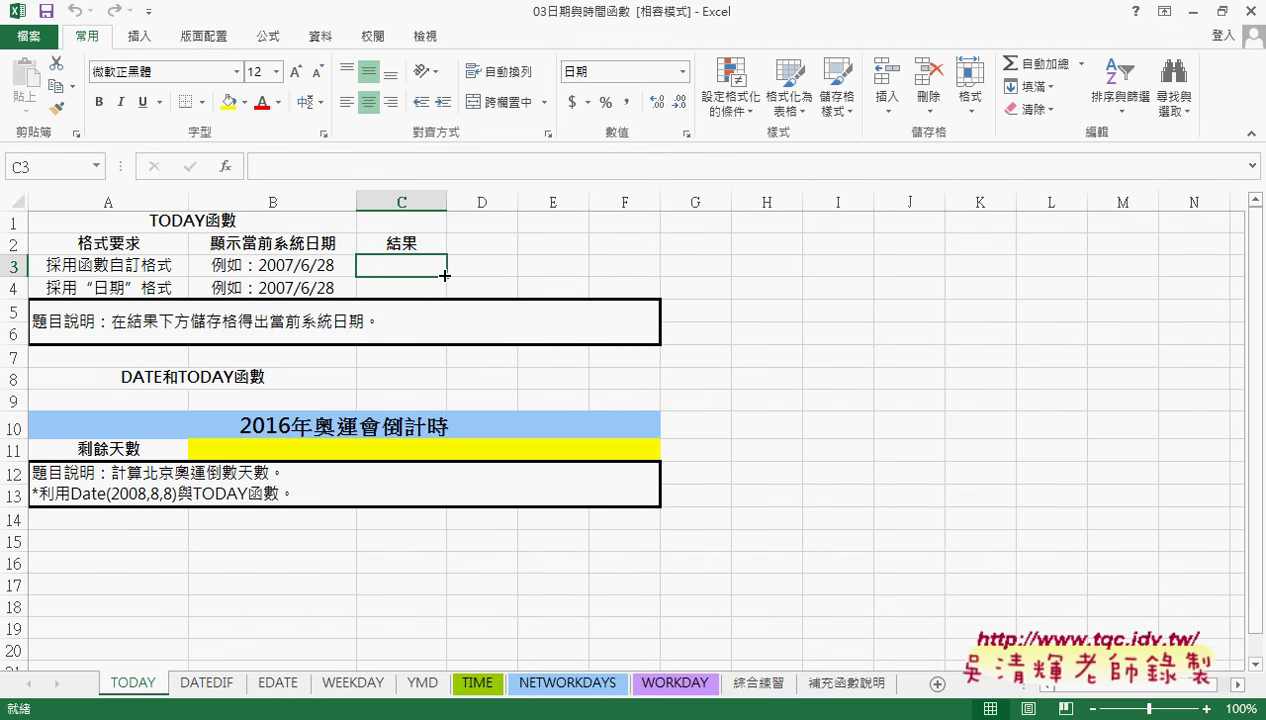
Start a function in C3 and list the 日期及時間 category in Insert Function.
click(226, 166)
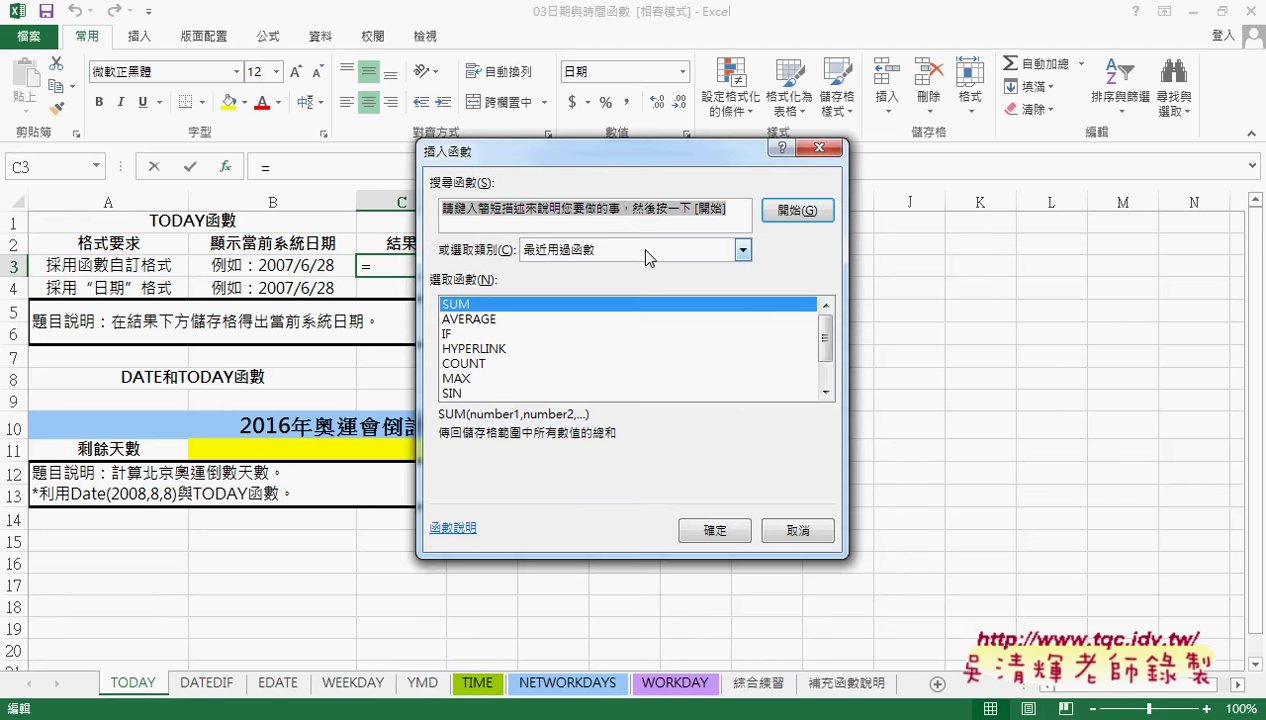
click(645, 252)
click(634, 314)
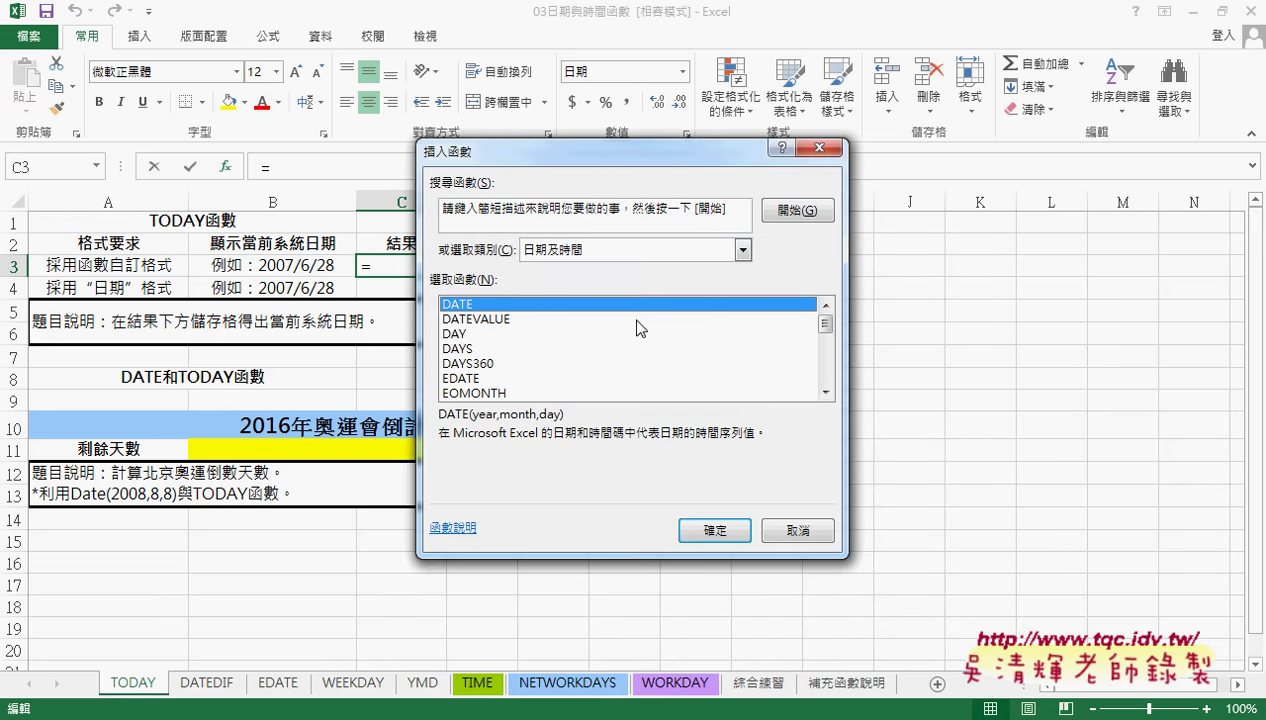
mouse_move(825, 323)
mouse_down()
mouse_move(827, 401)
mouse_move(825, 306)
mouse_up()
drag(717, 157, 910, 133)
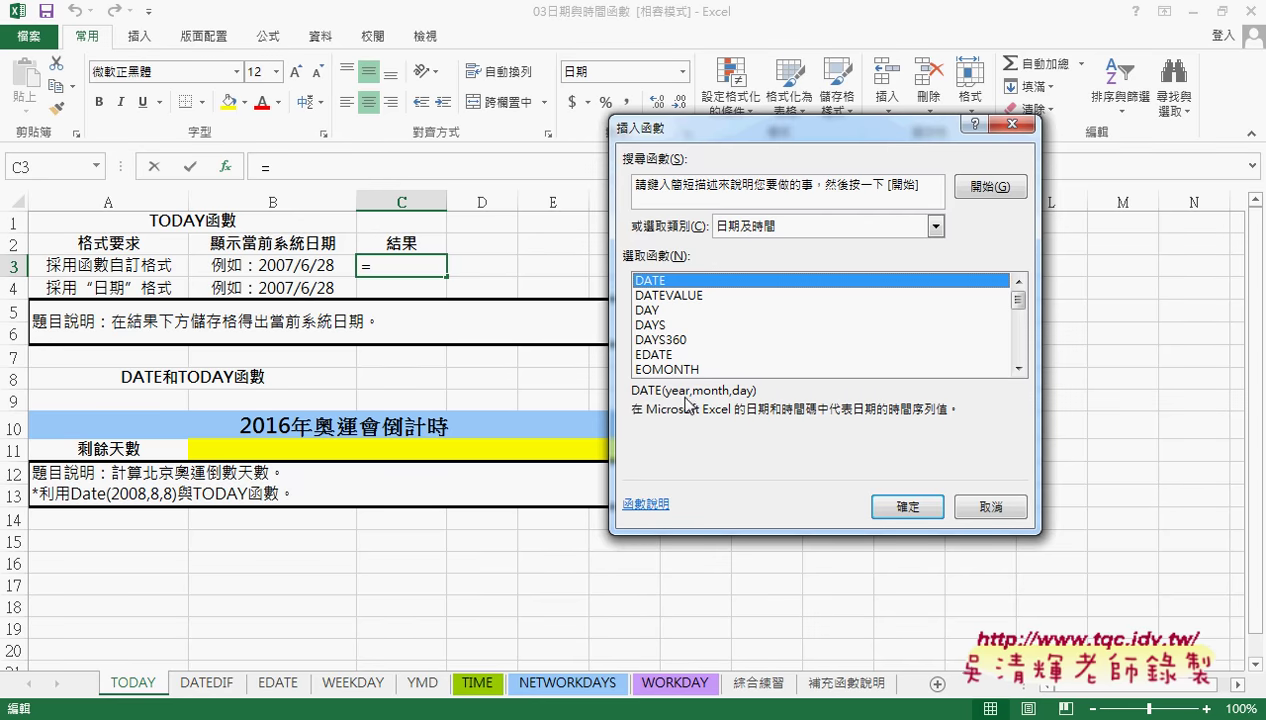
click(680, 296)
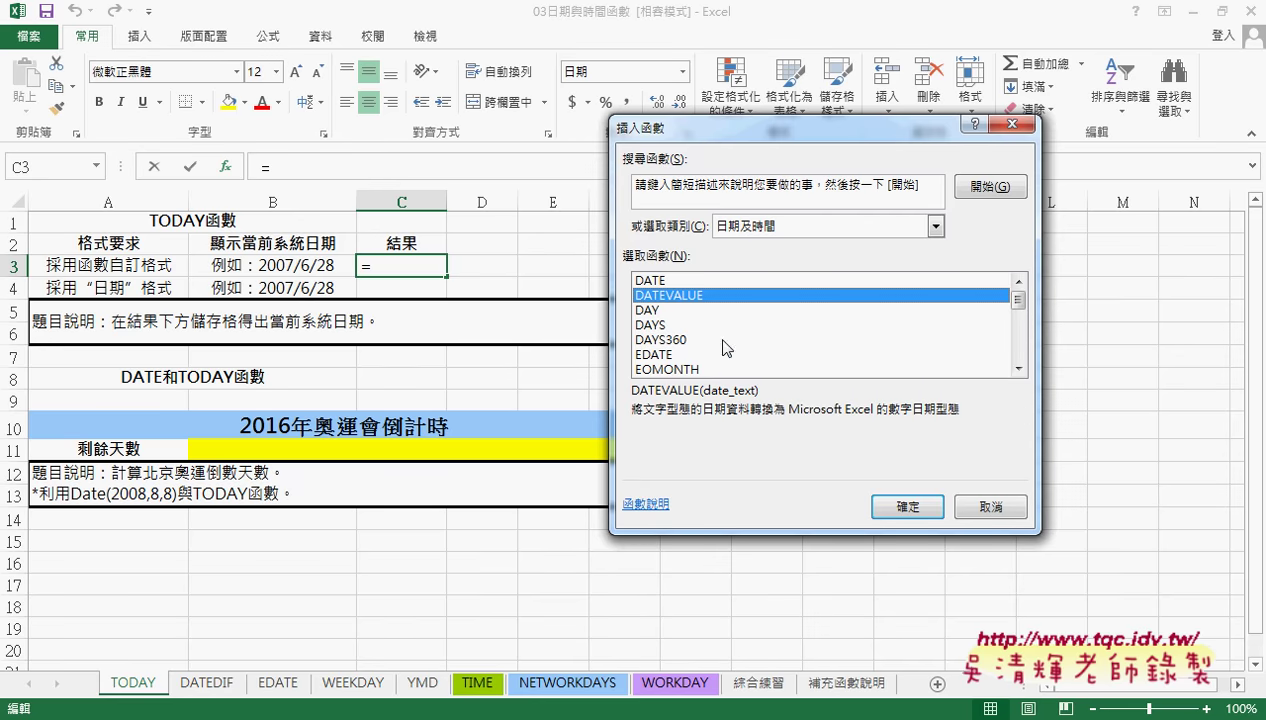
click(660, 311)
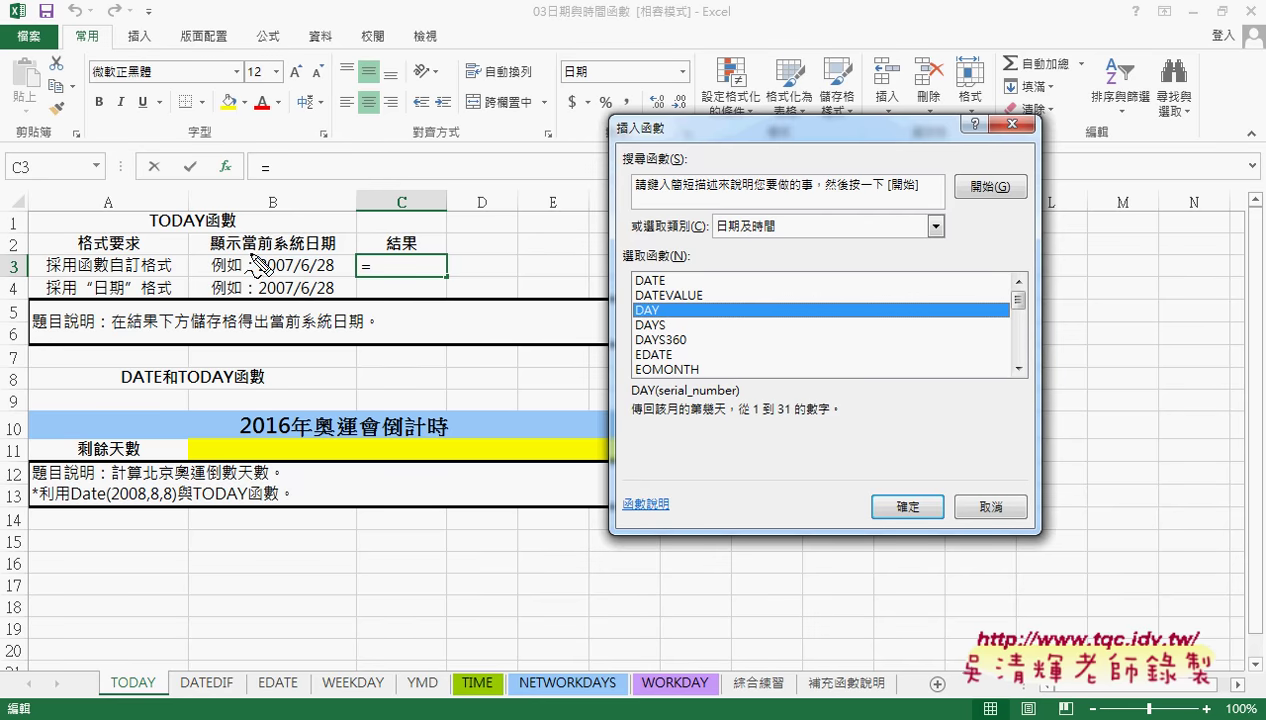
drag(247, 254, 340, 256)
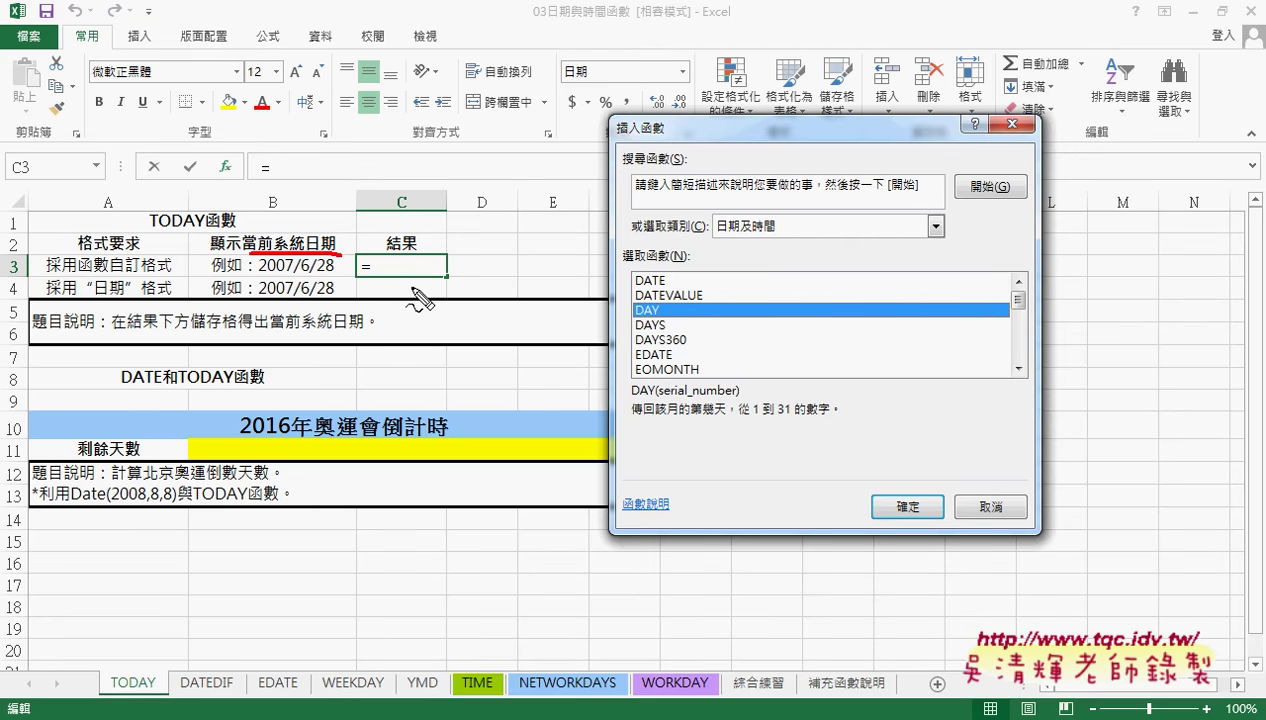
key(Escape)
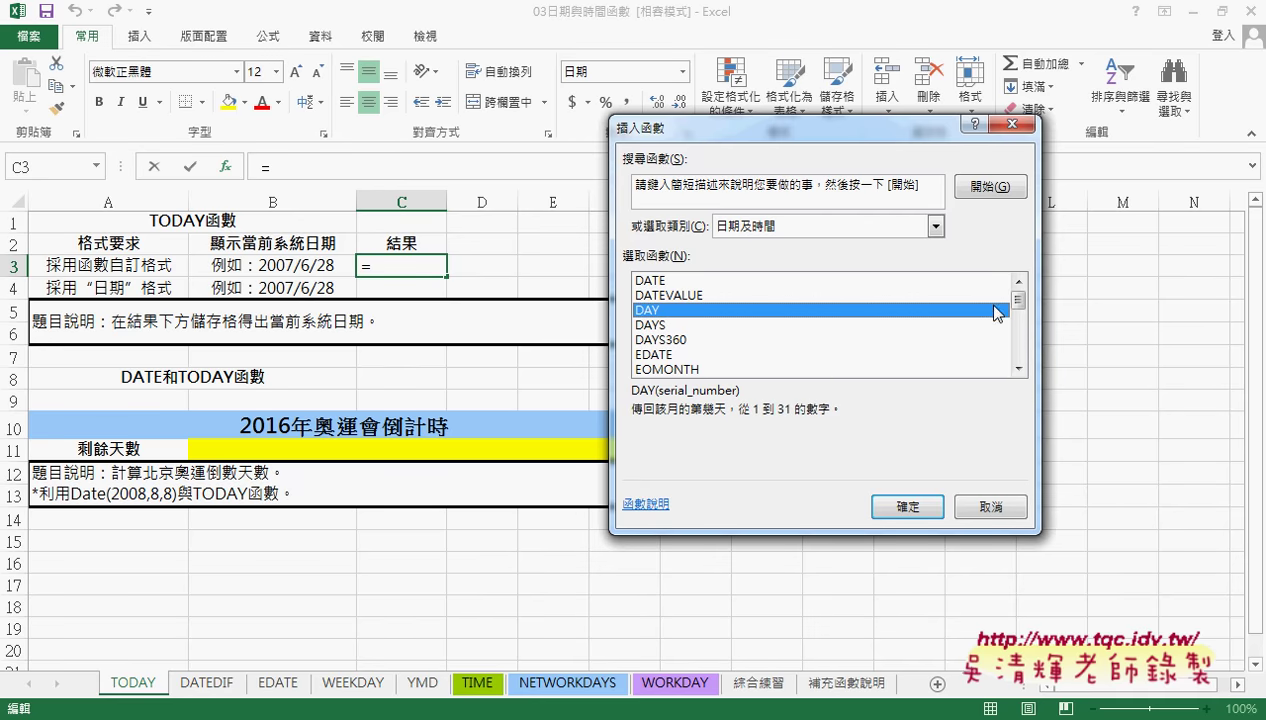
Scroll the date functions and read the description of NOW.
click(1018, 368)
click(1018, 368)
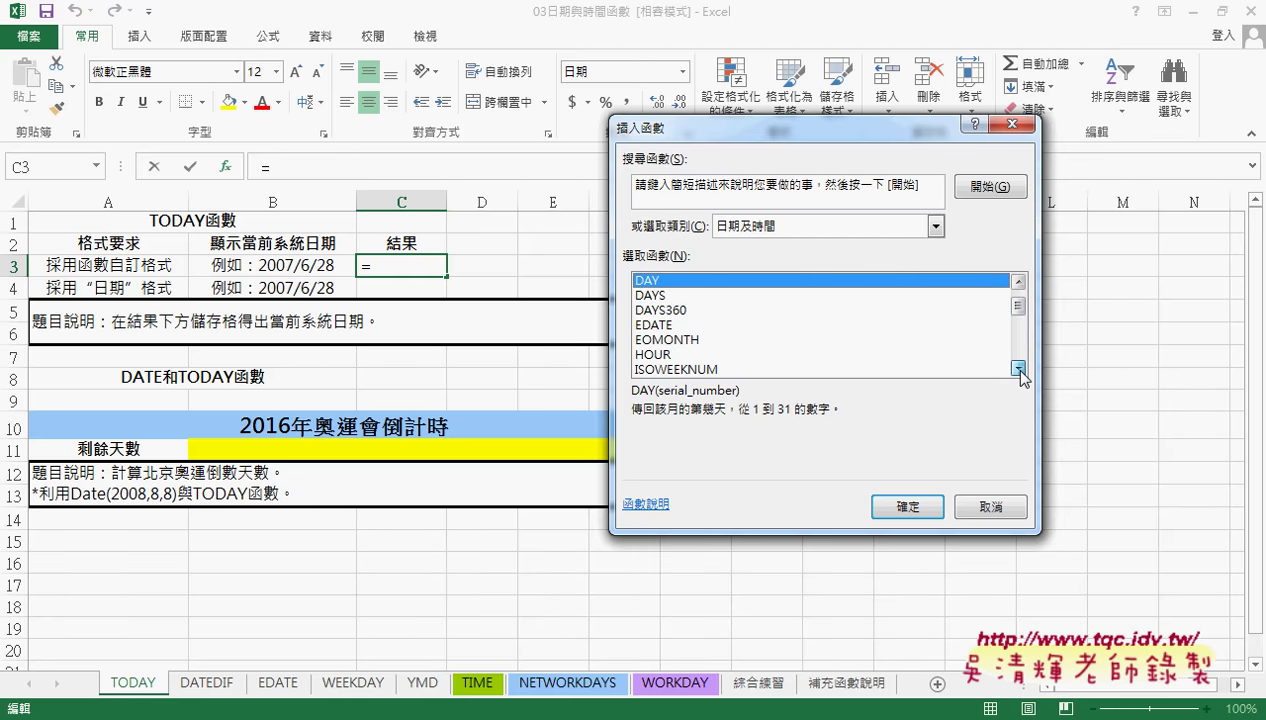
click(1018, 368)
click(1018, 368)
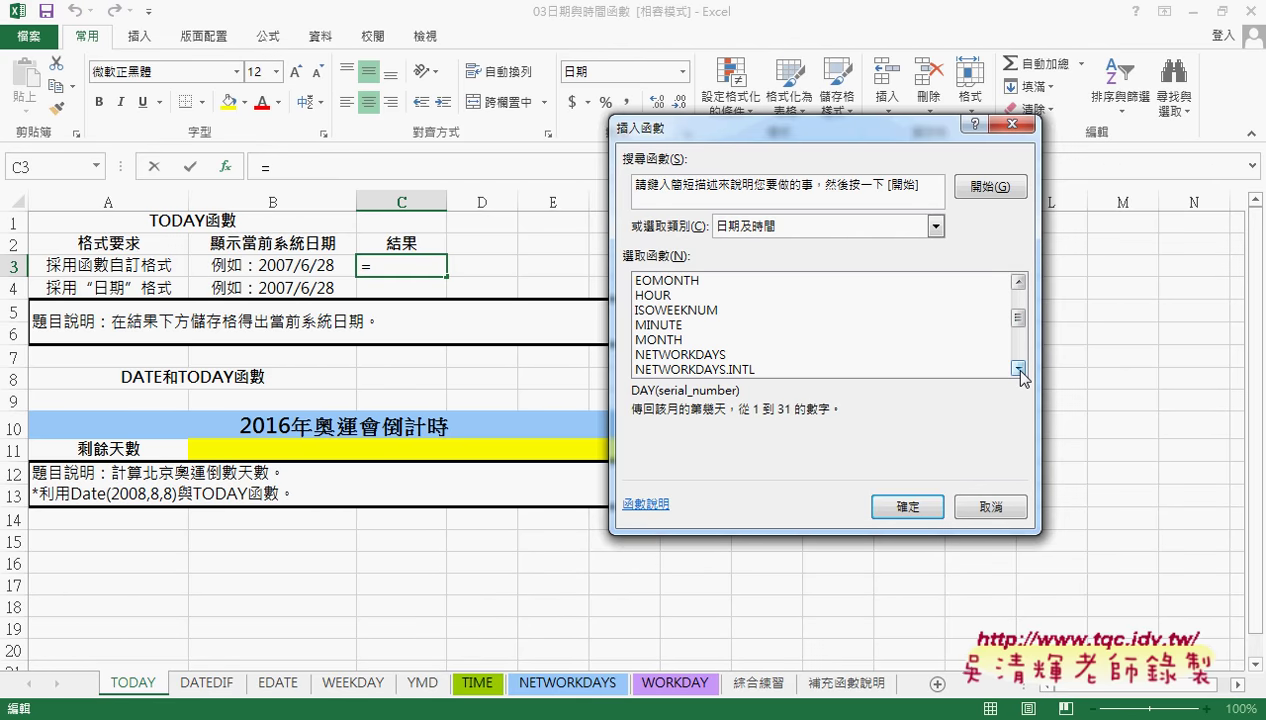
click(1018, 368)
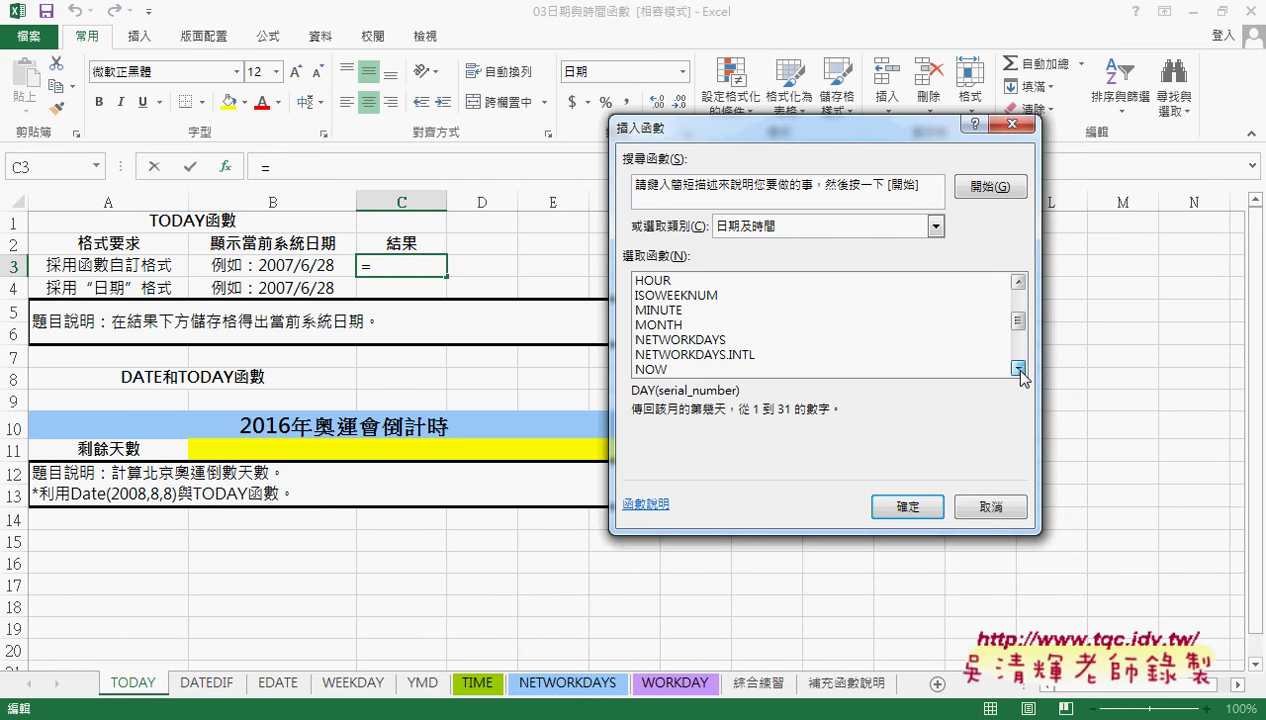
click(1018, 368)
click(1018, 368)
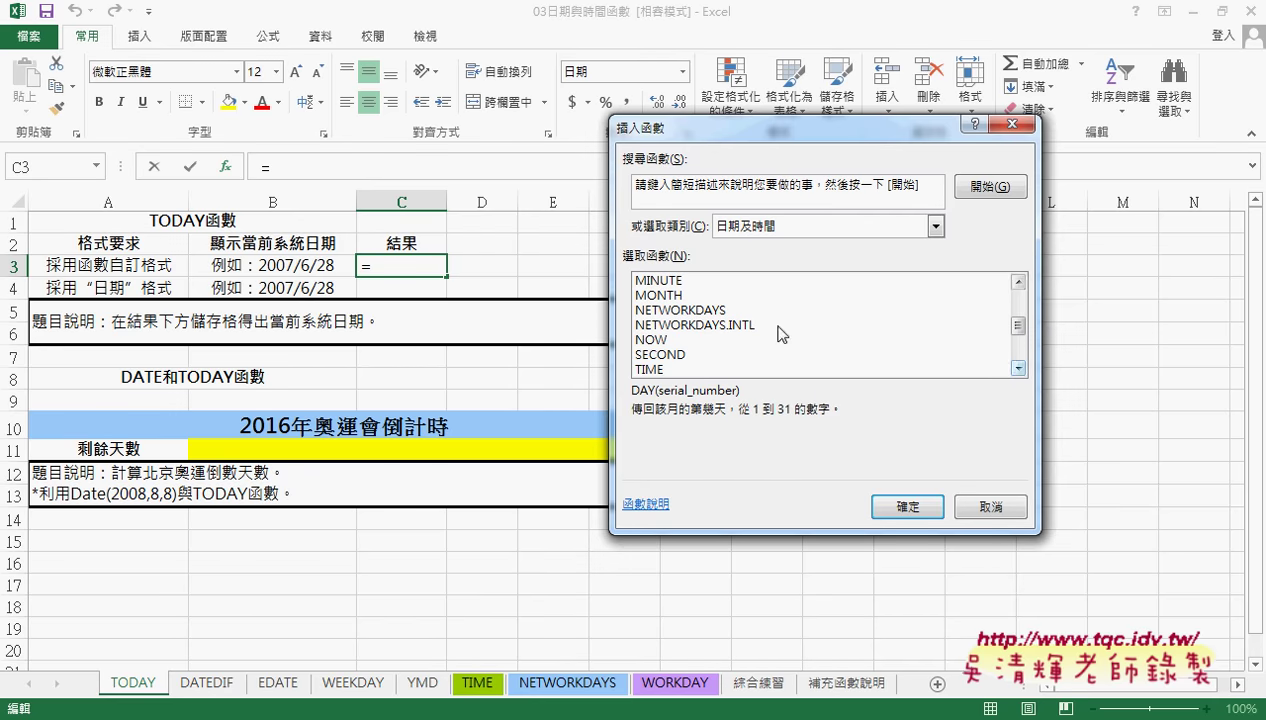
click(669, 344)
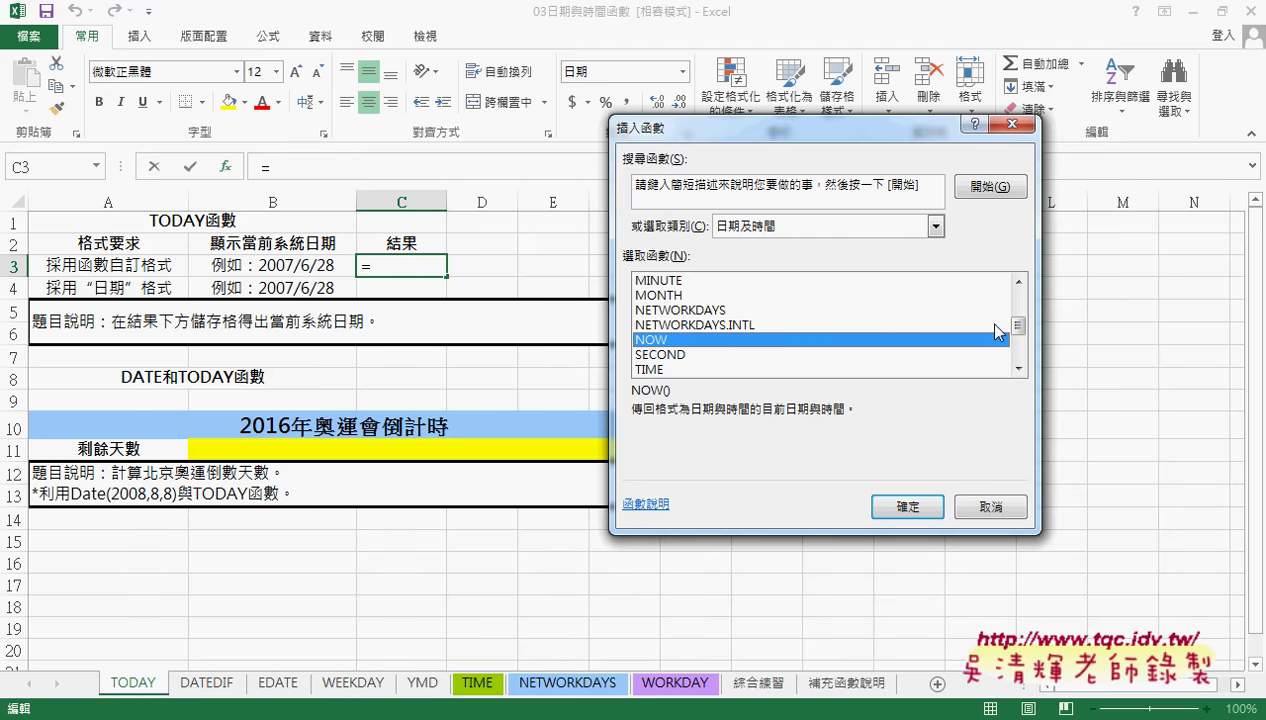
Insert =TODAY() into C3 so it shows the current date 2016/8/11.
drag(1017, 326, 1017, 355)
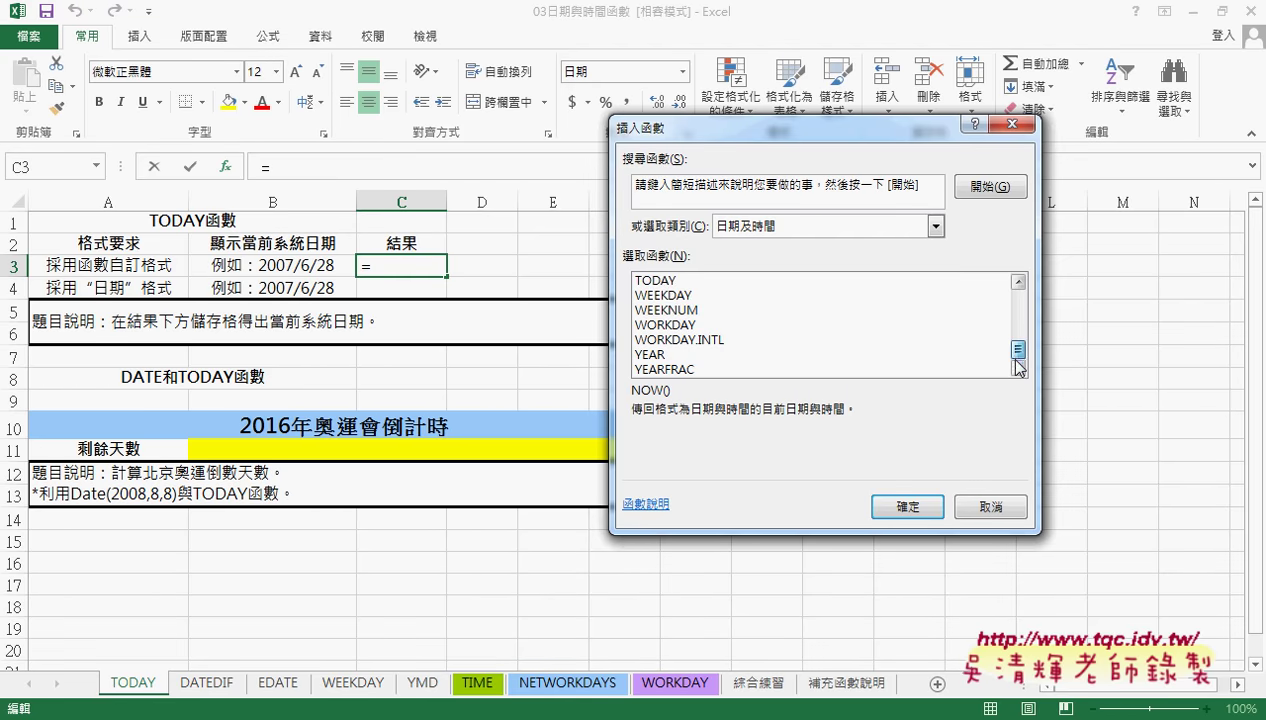
click(684, 281)
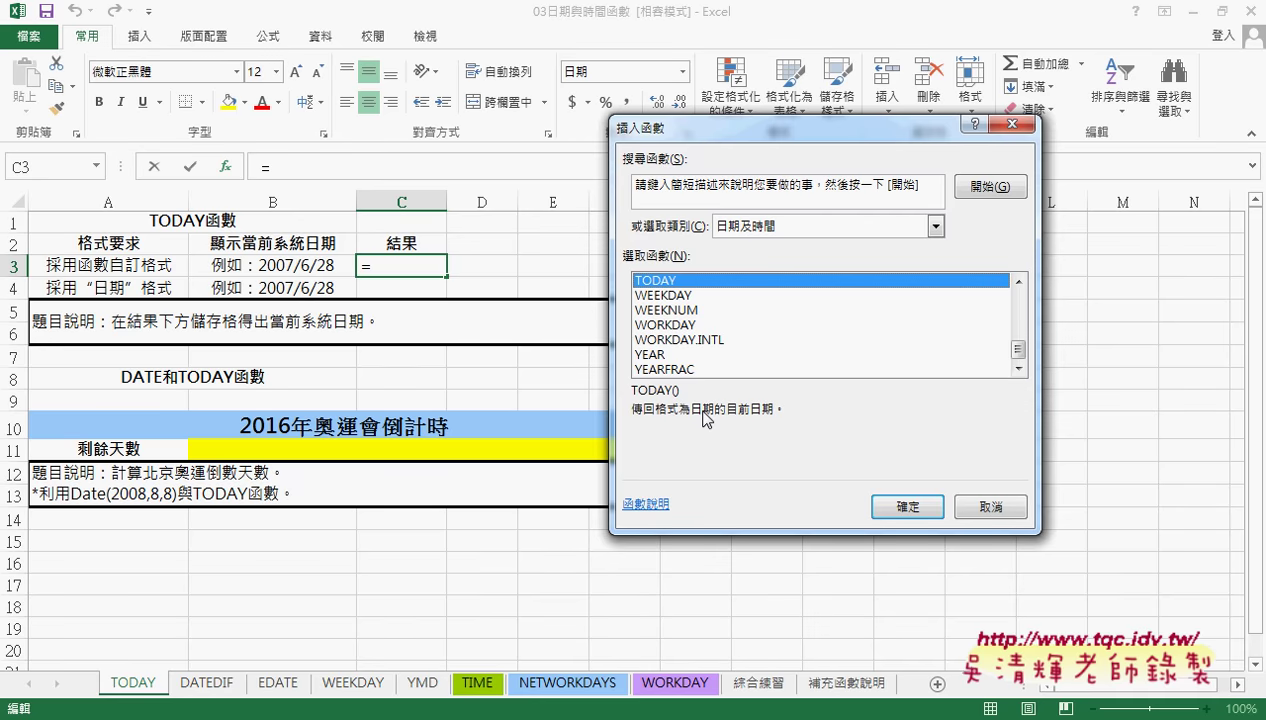
click(907, 506)
click(820, 382)
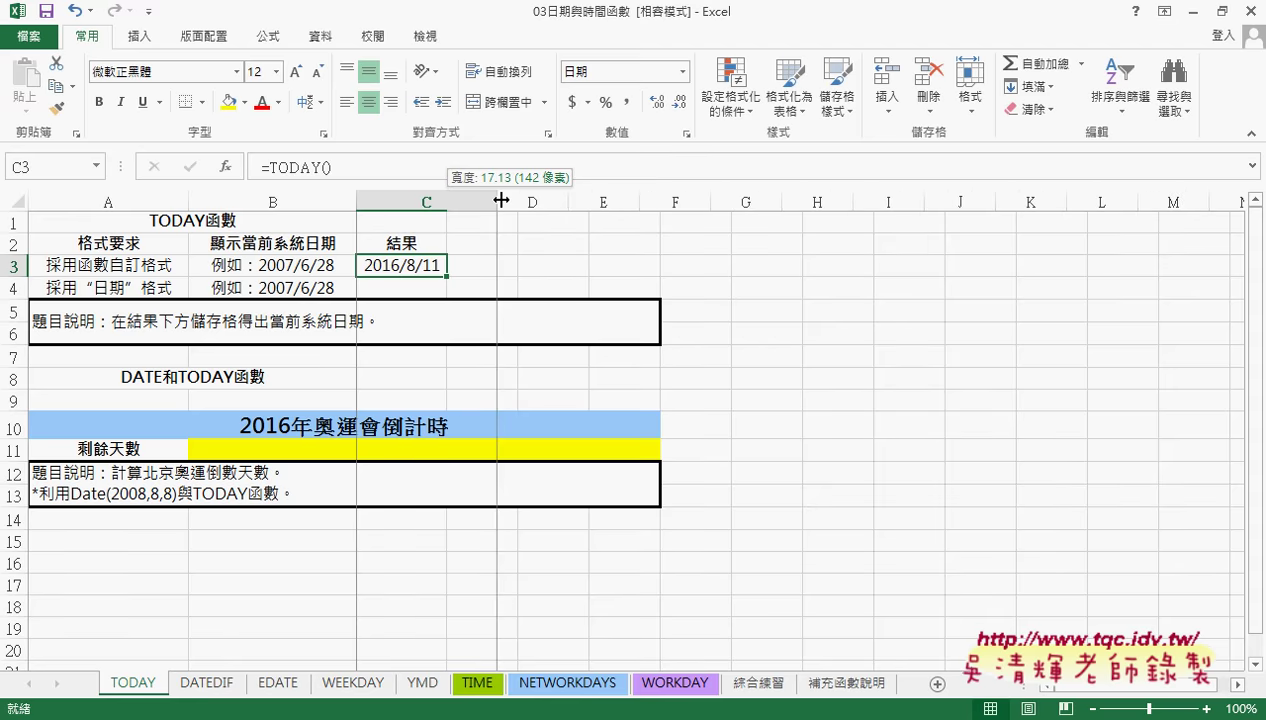
Widen column C, then start a function in C4 and pick NOW from the date functions.
drag(453, 202, 526, 202)
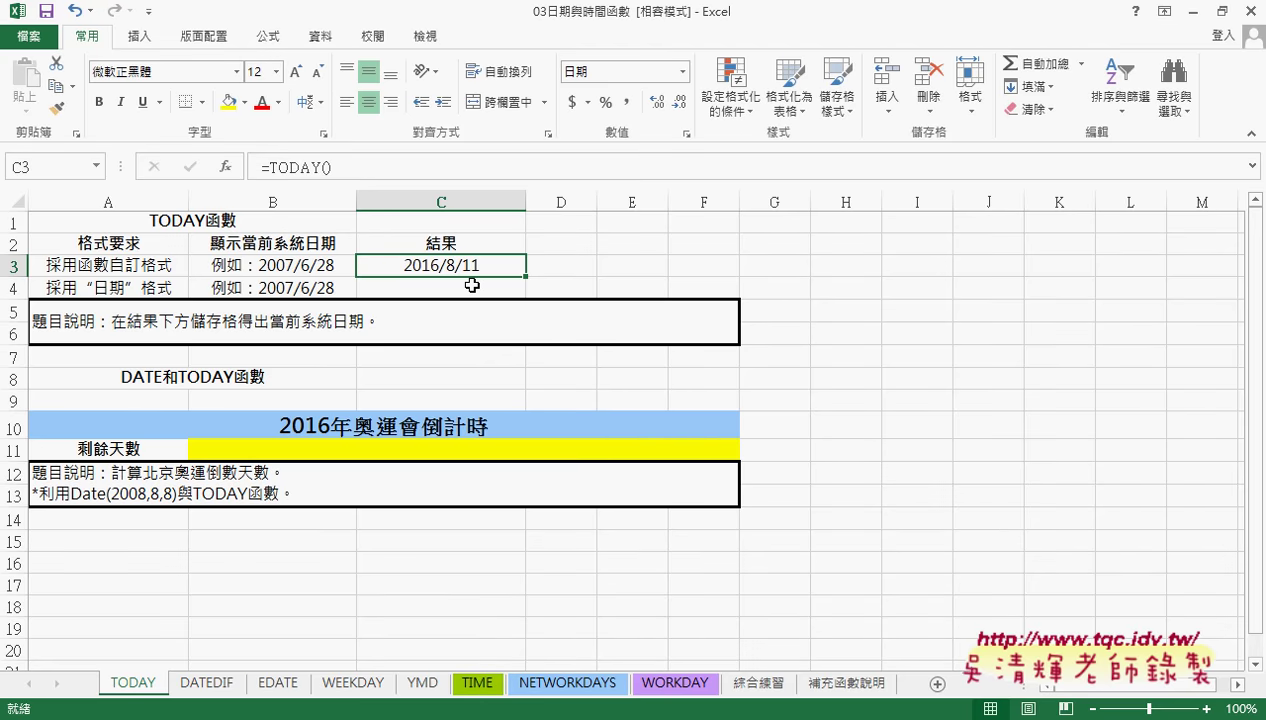
click(471, 286)
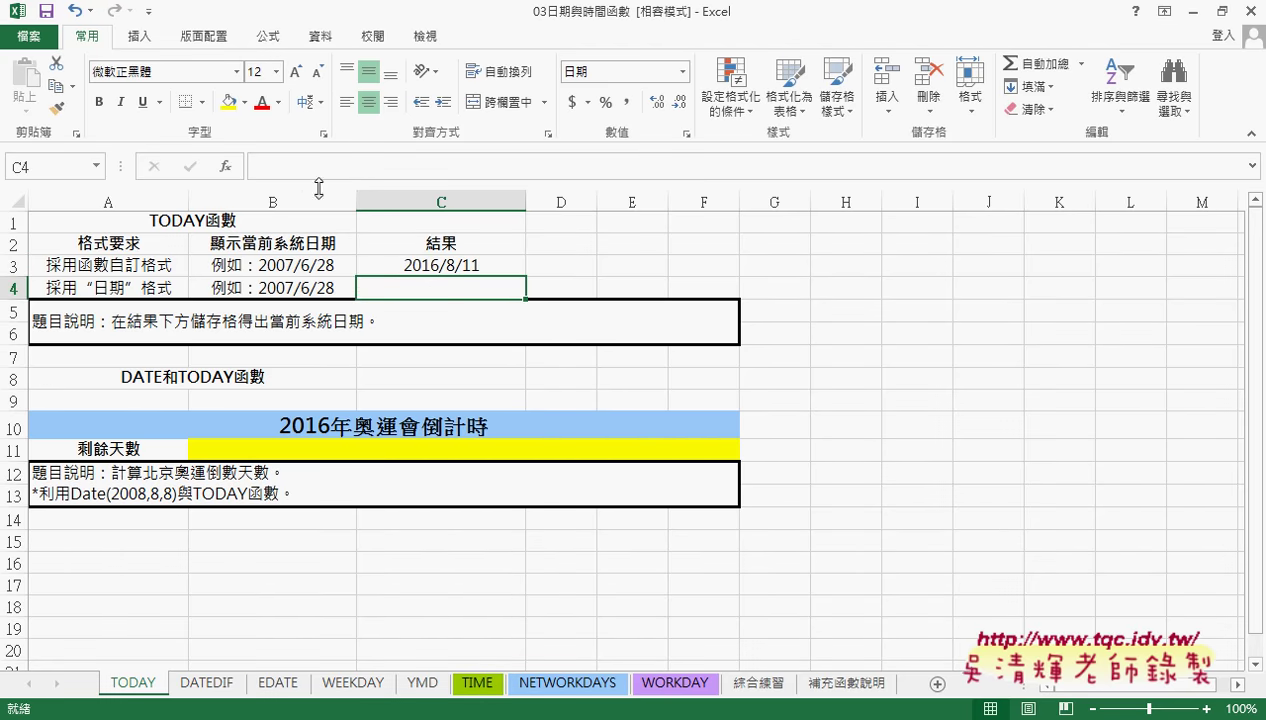
click(228, 167)
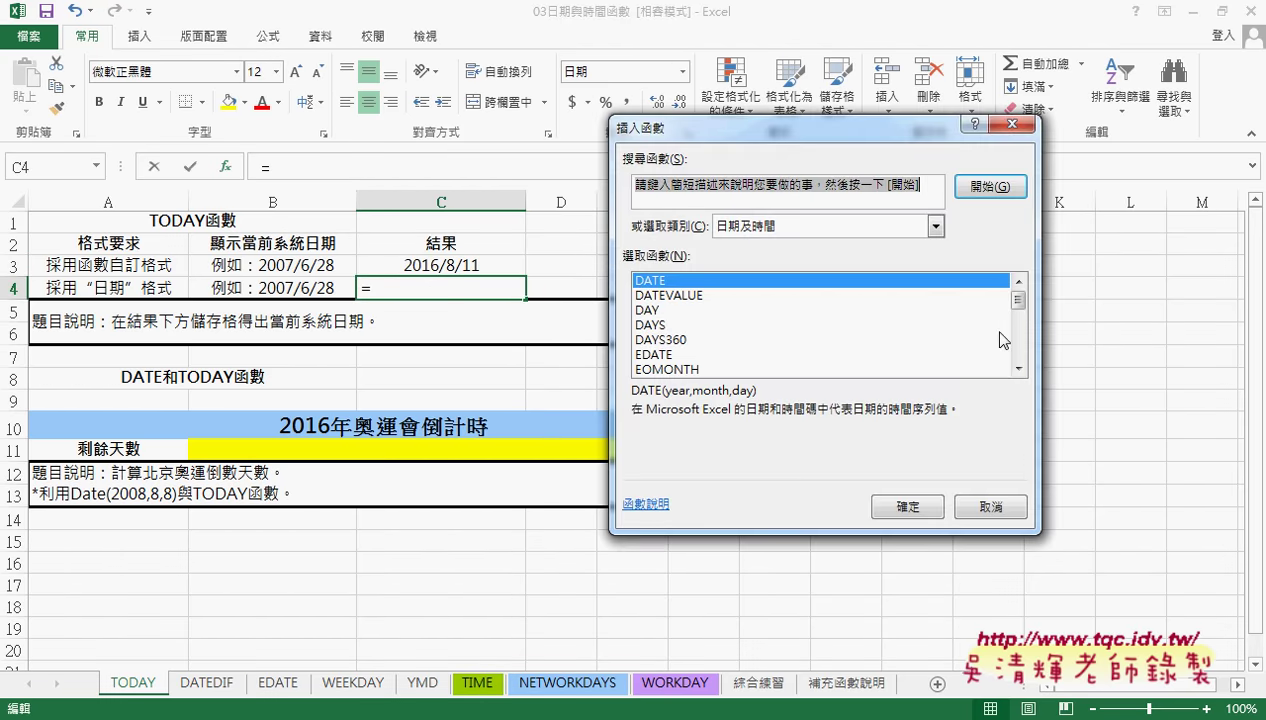
click(1018, 320)
scroll(1018, 320, down, 1)
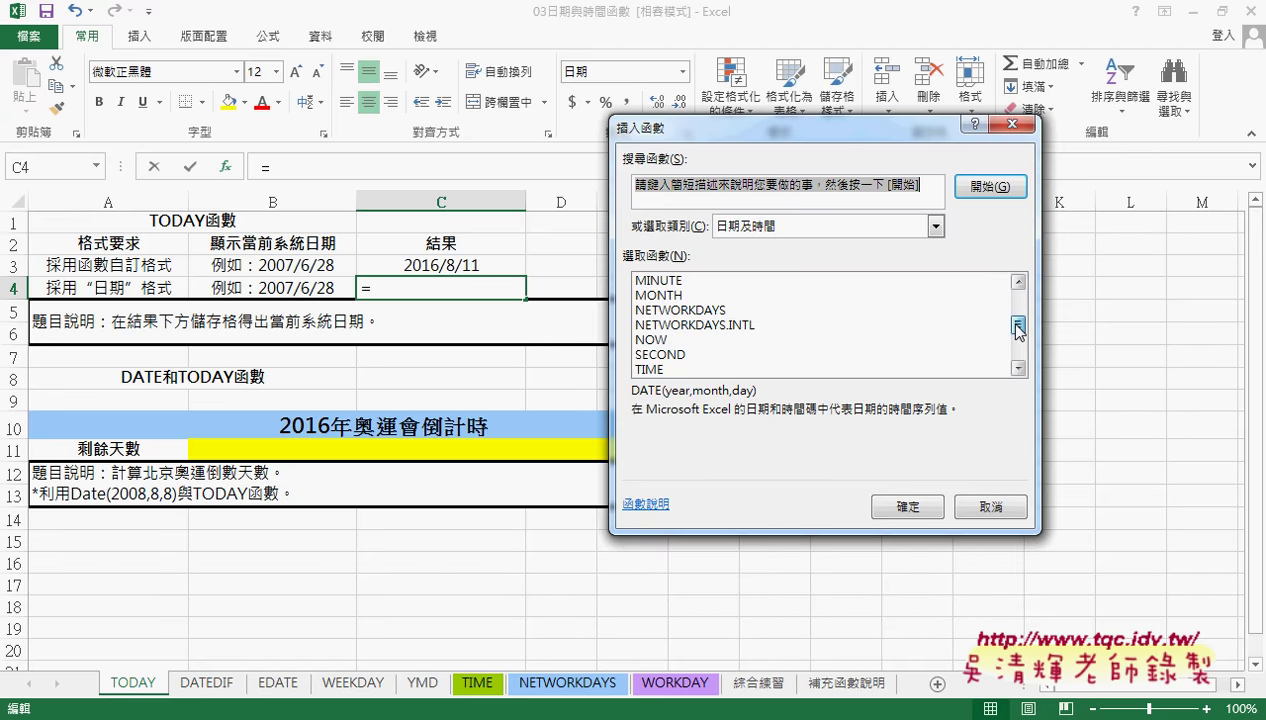
click(650, 340)
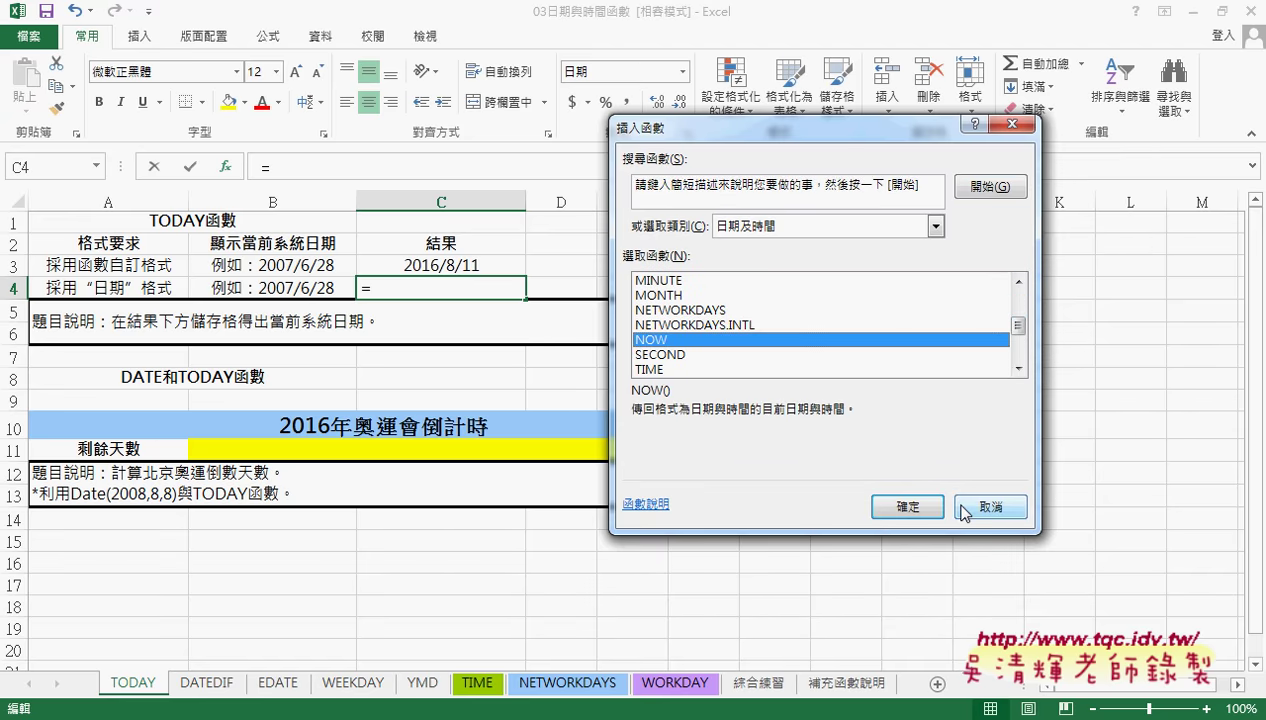
Insert =NOW() into C4, compare it with C3's formula, widen column C, and select C3:C4.
click(905, 506)
click(829, 385)
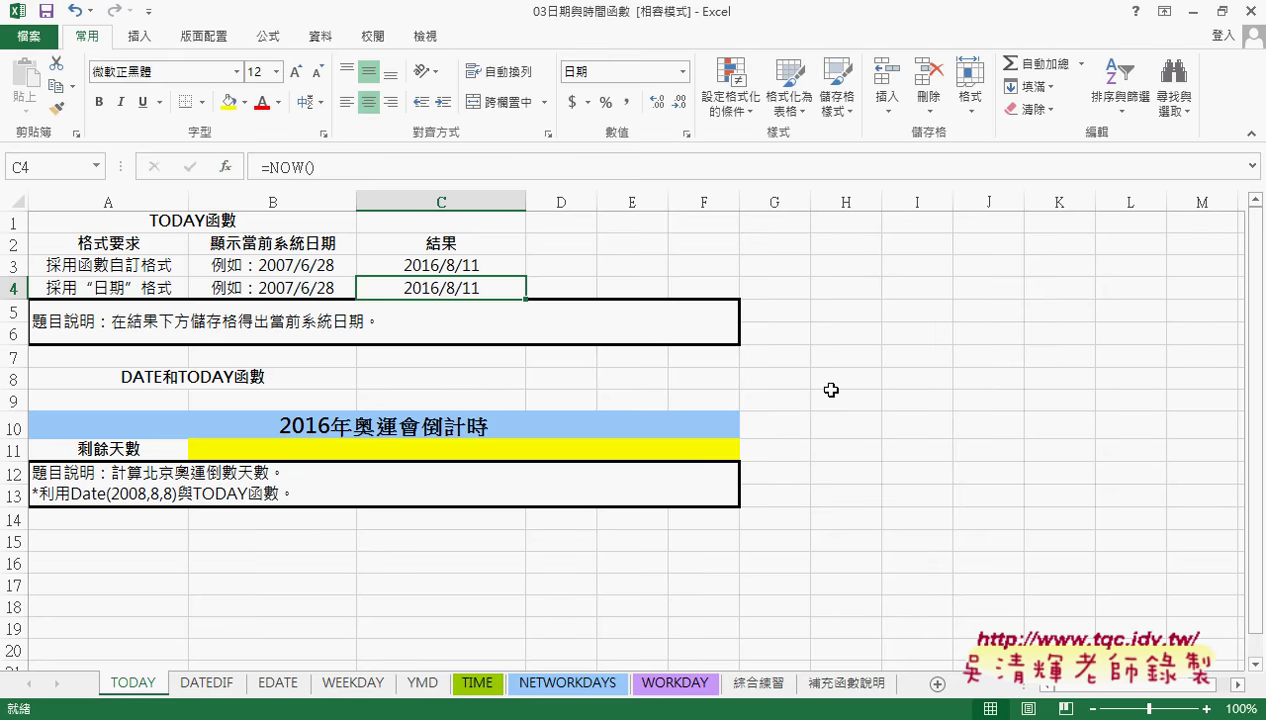
click(451, 268)
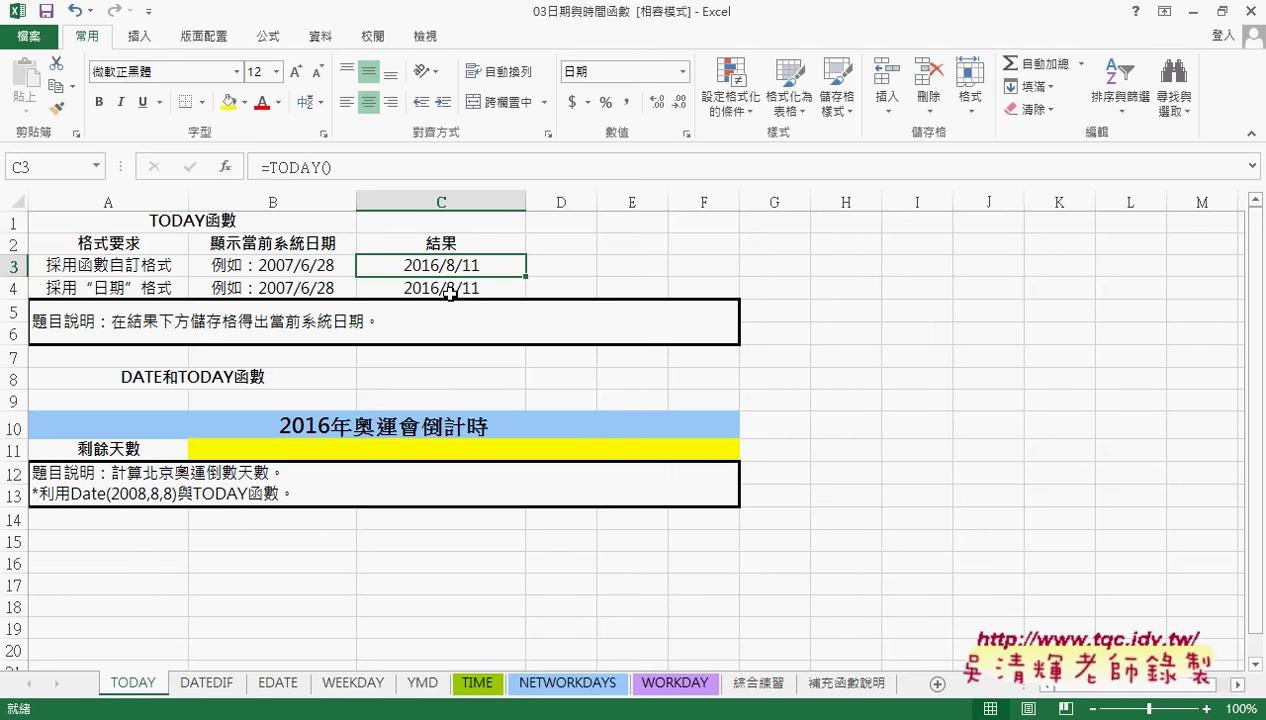
click(449, 290)
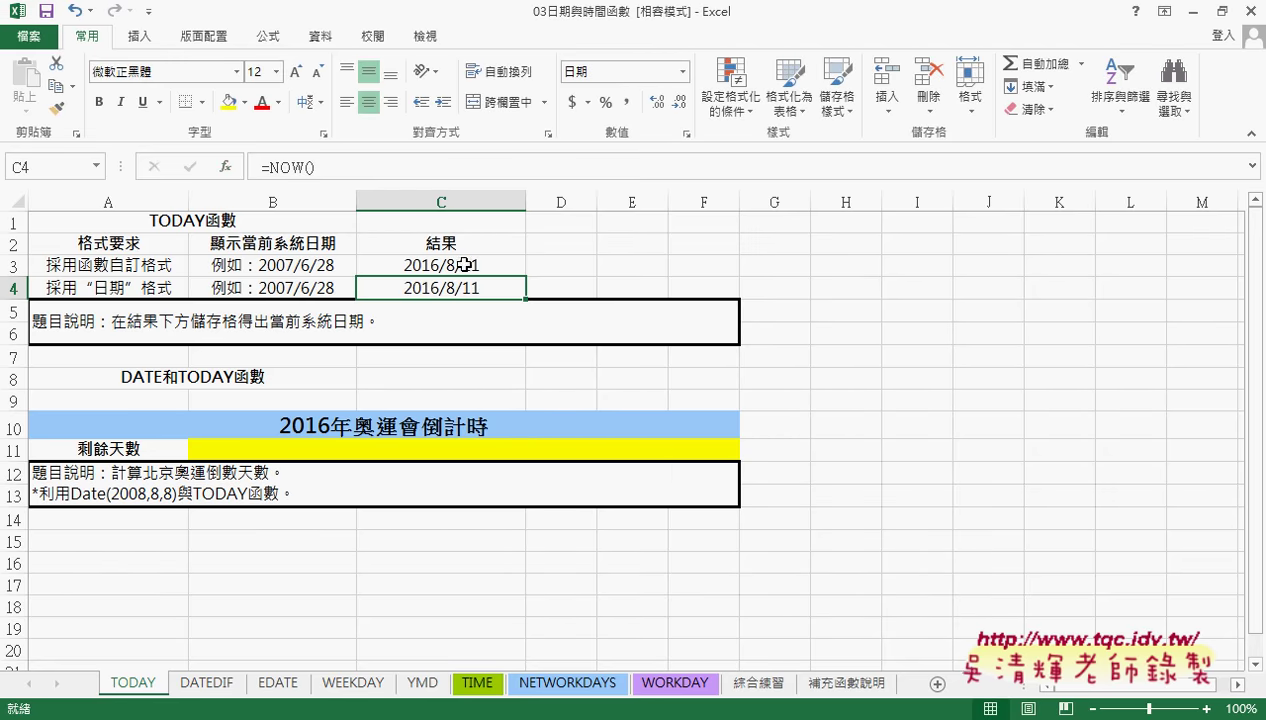
drag(525, 202, 571, 202)
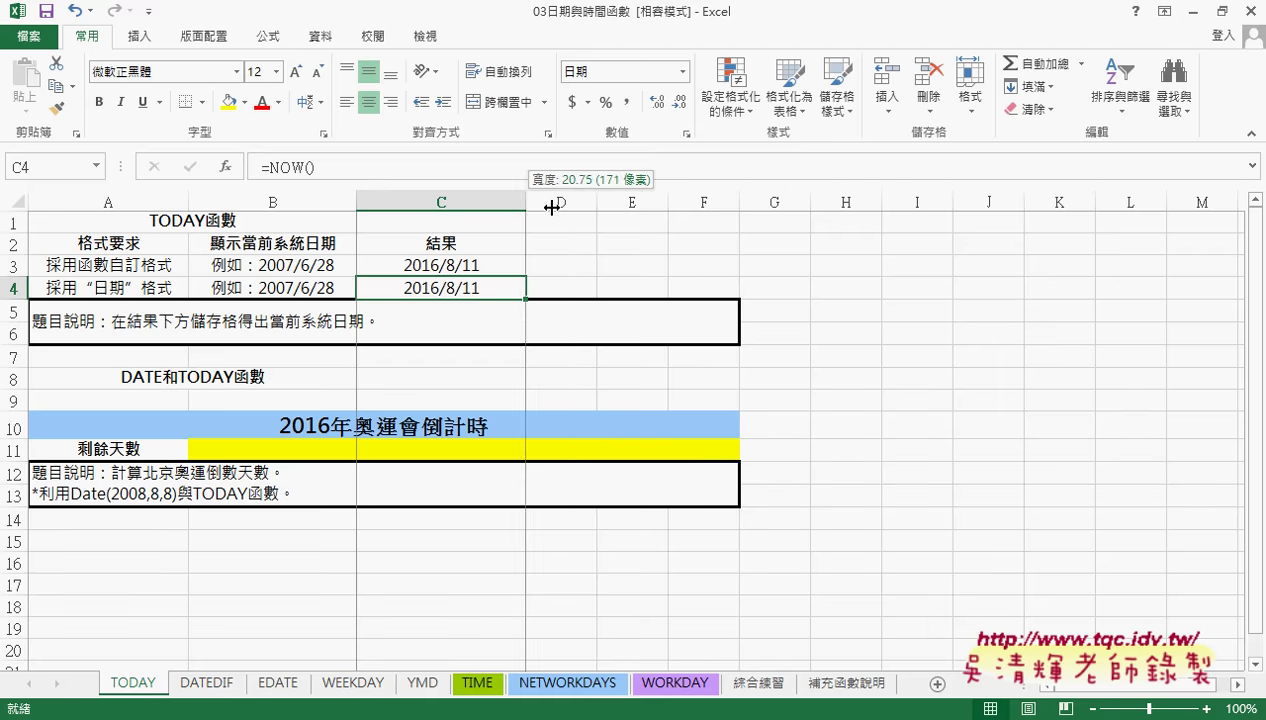
drag(526, 266, 526, 285)
Format C3:C4 with the 時間 type 2012/3/14 1:30 PM, so C4 shows 2016/8/11 6:54 PM.
right_click(526, 284)
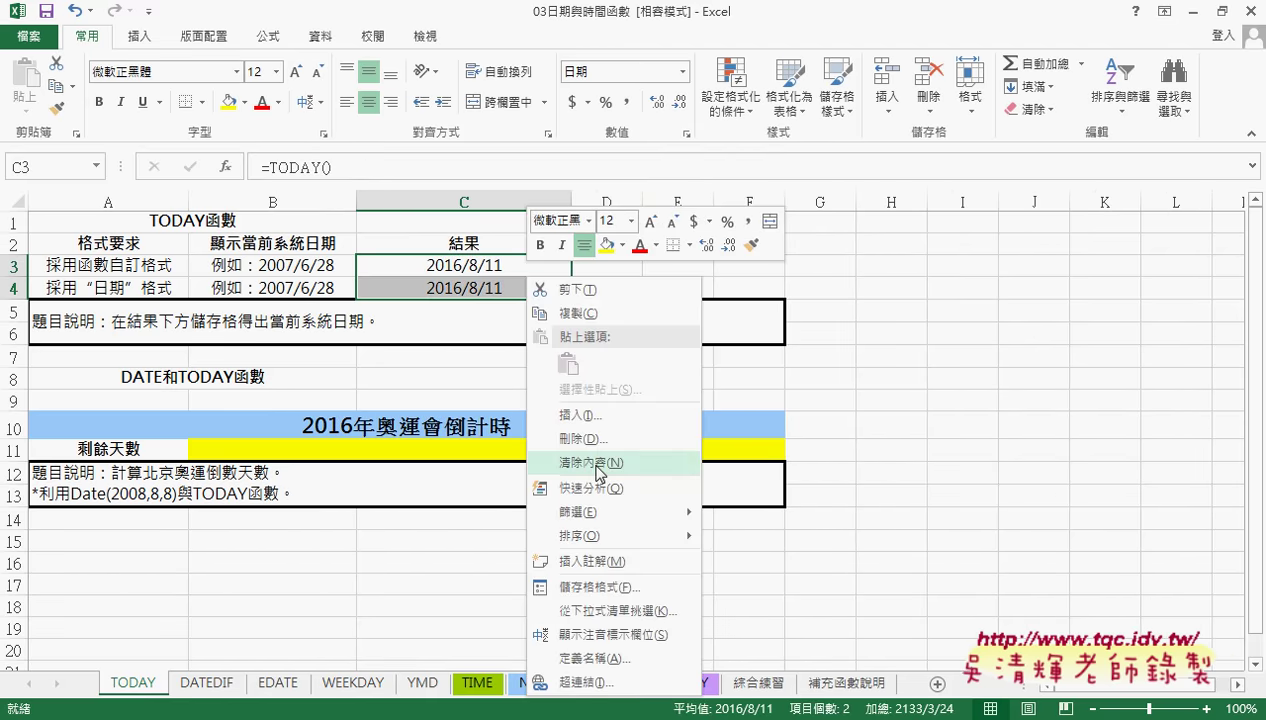
click(600, 587)
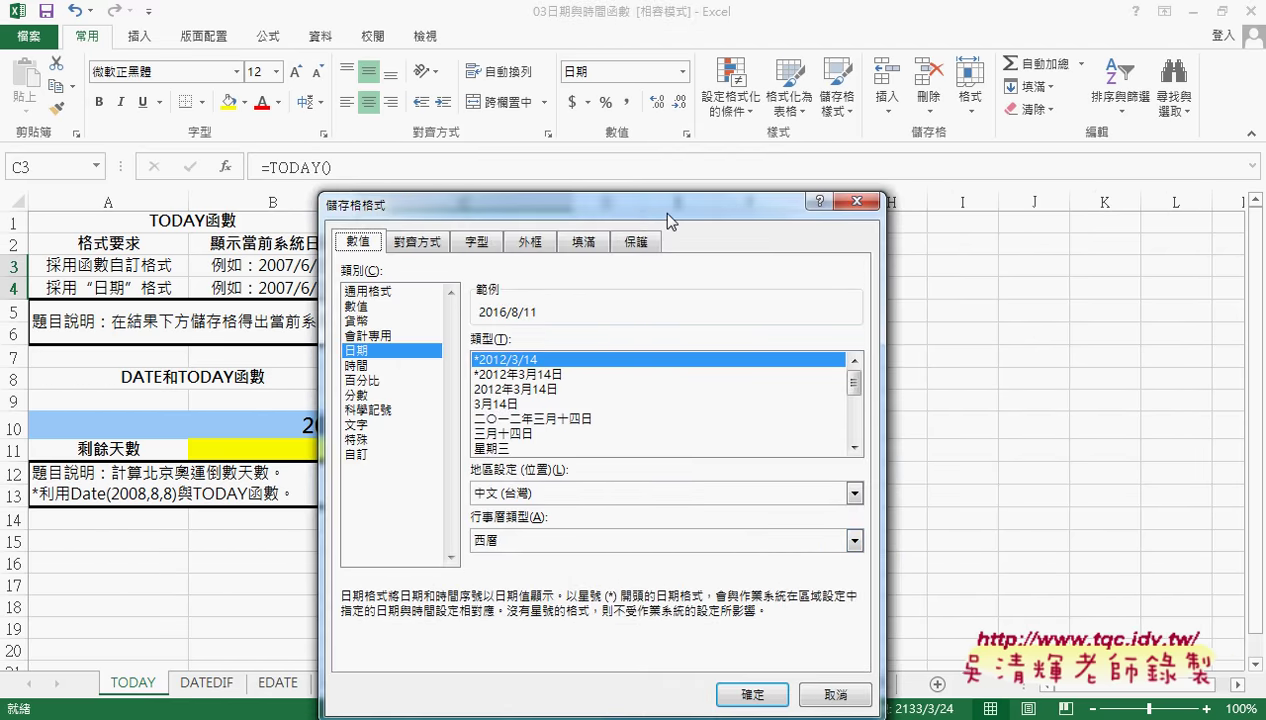
drag(660, 207, 855, 114)
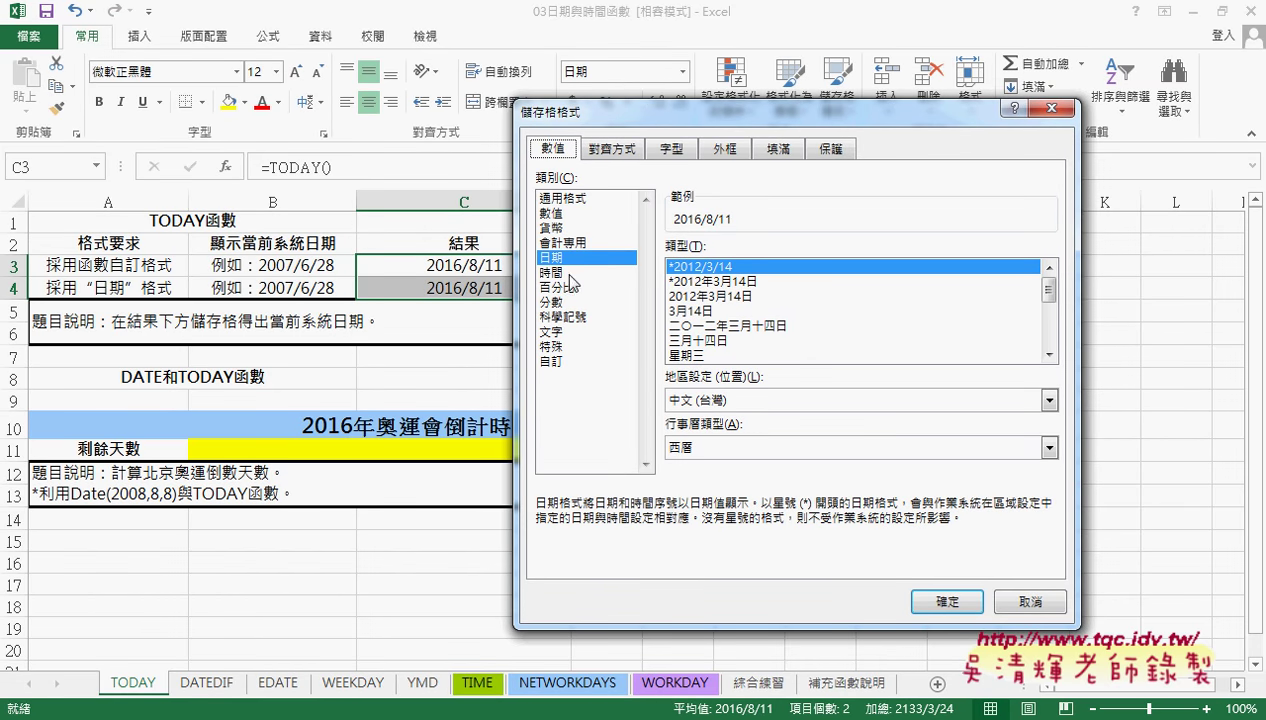
click(563, 273)
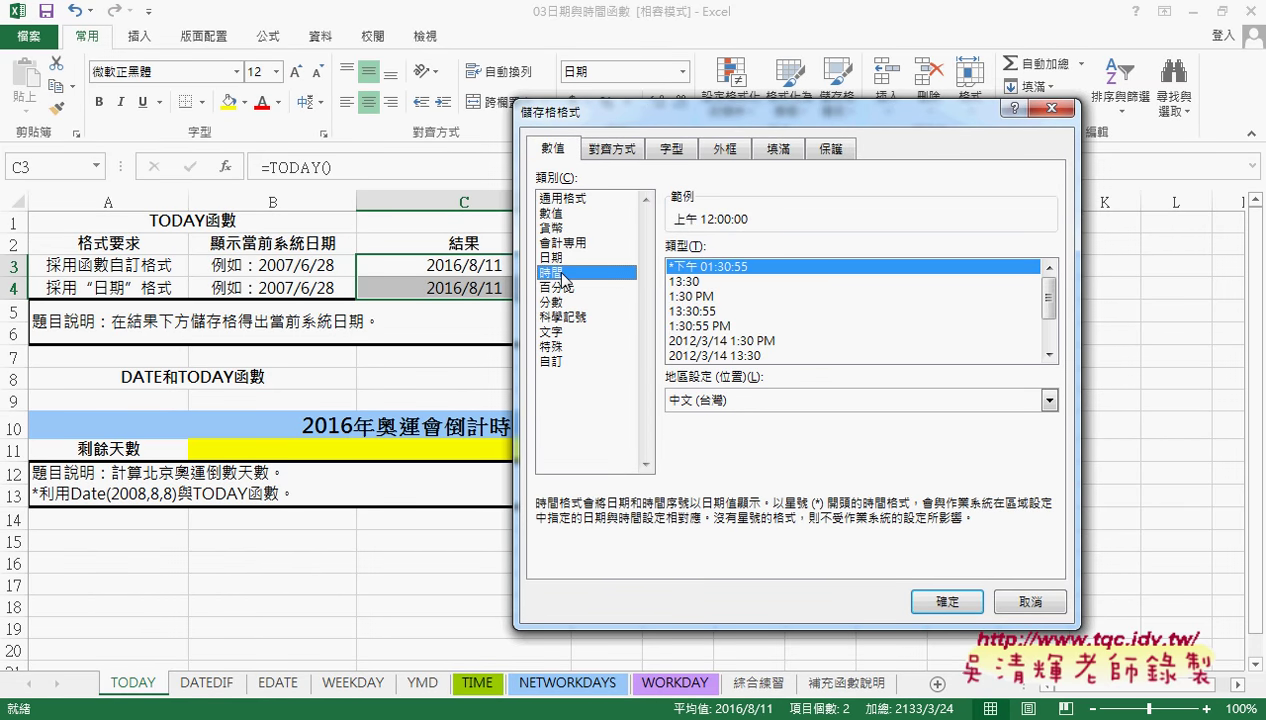
click(710, 342)
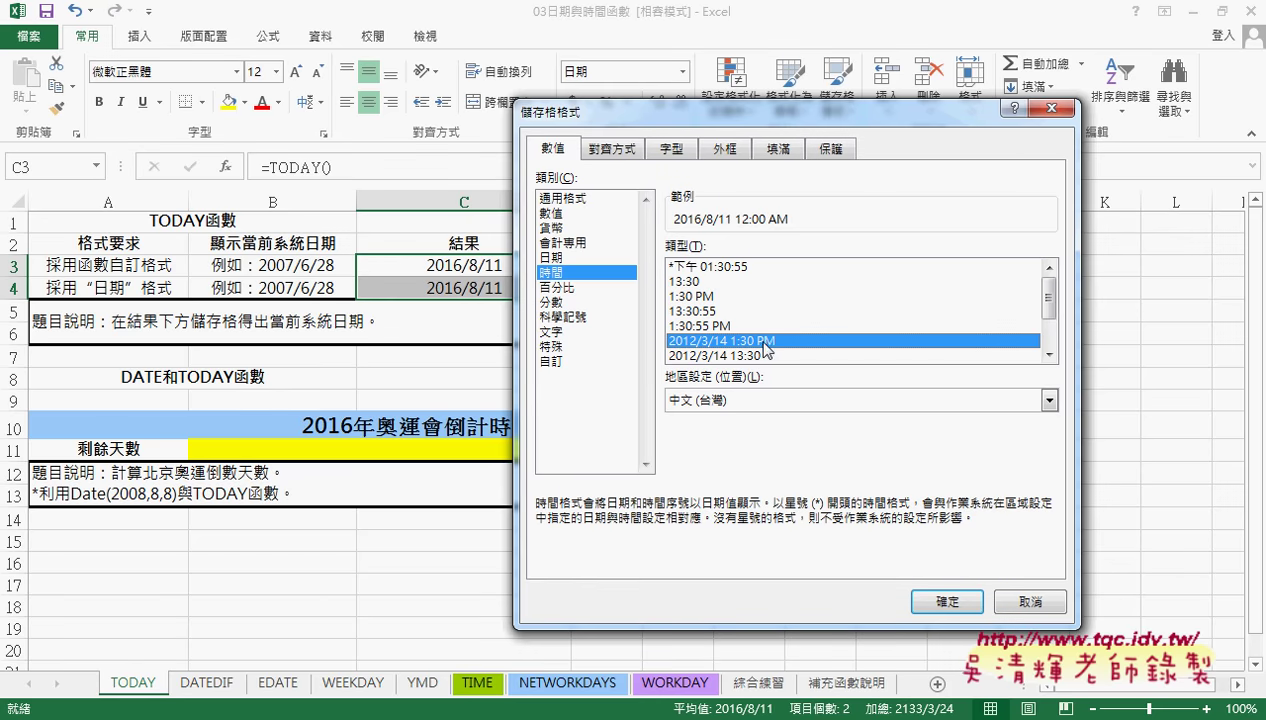
click(1050, 354)
click(1050, 354)
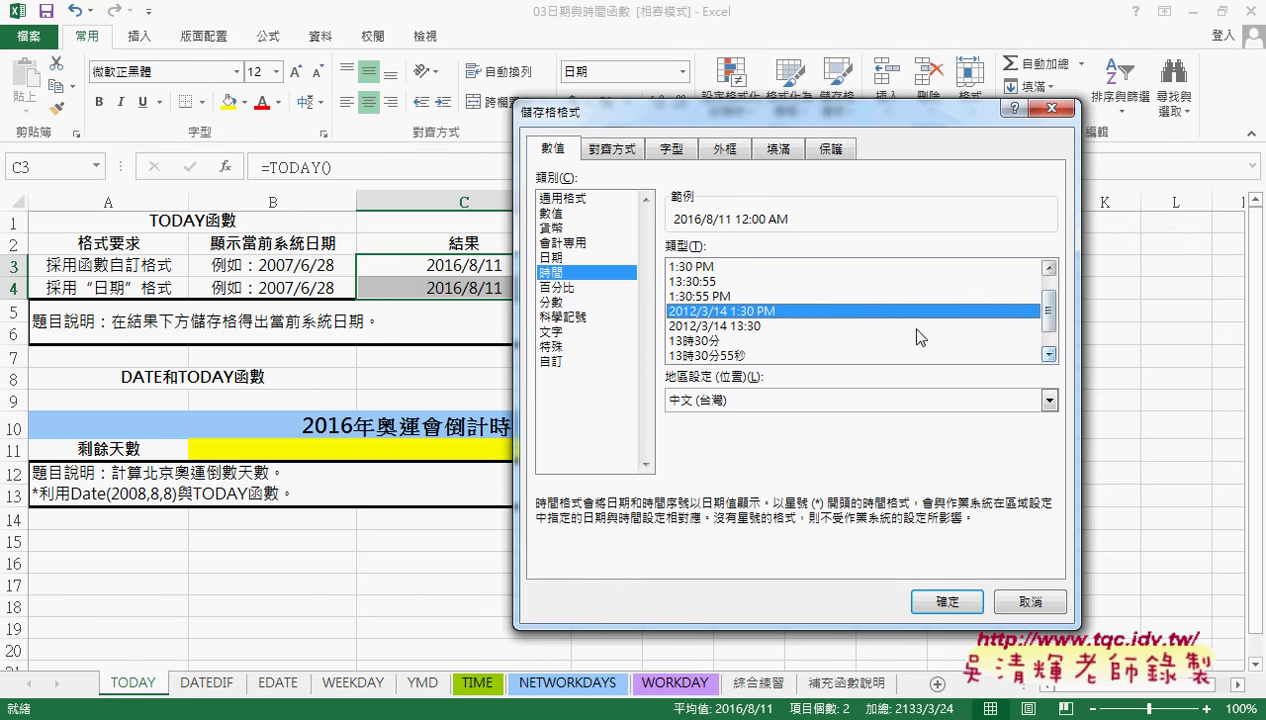
click(961, 607)
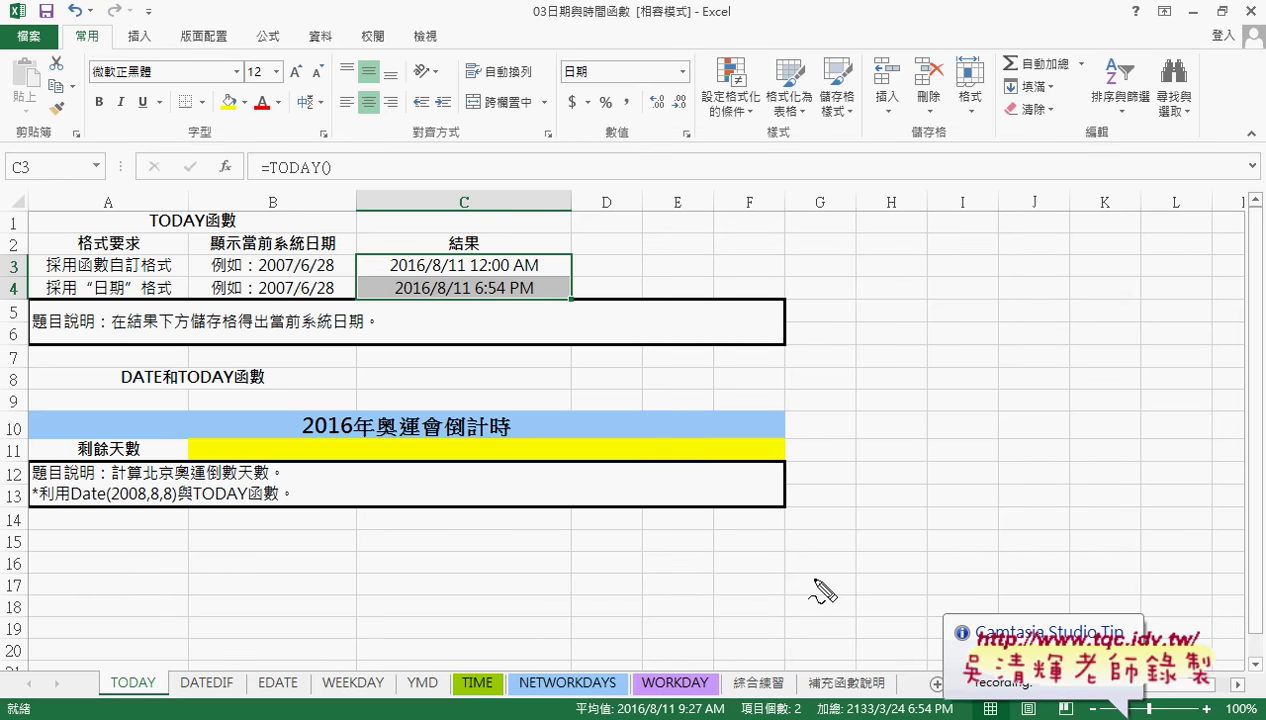
mouse_move(479, 280)
mouse_down()
mouse_move(474, 297)
mouse_move(542, 318)
mouse_move(515, 279)
mouse_move(553, 287)
mouse_up()
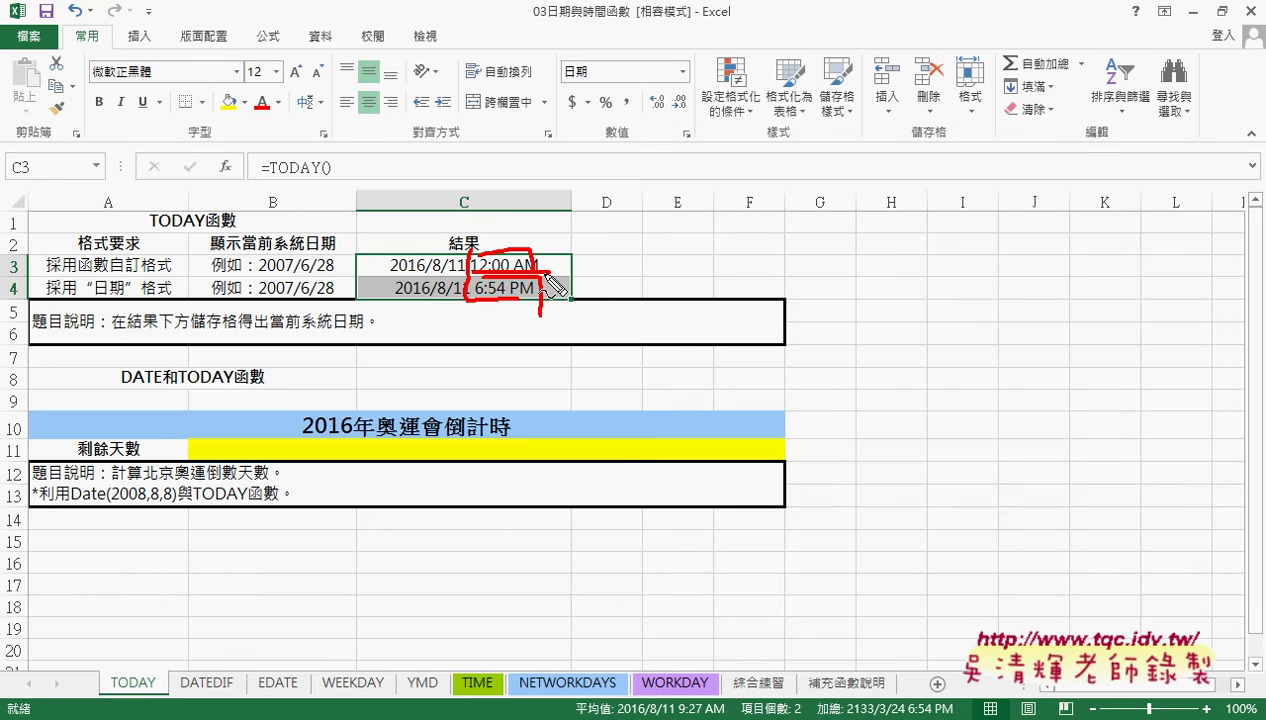
key(Escape)
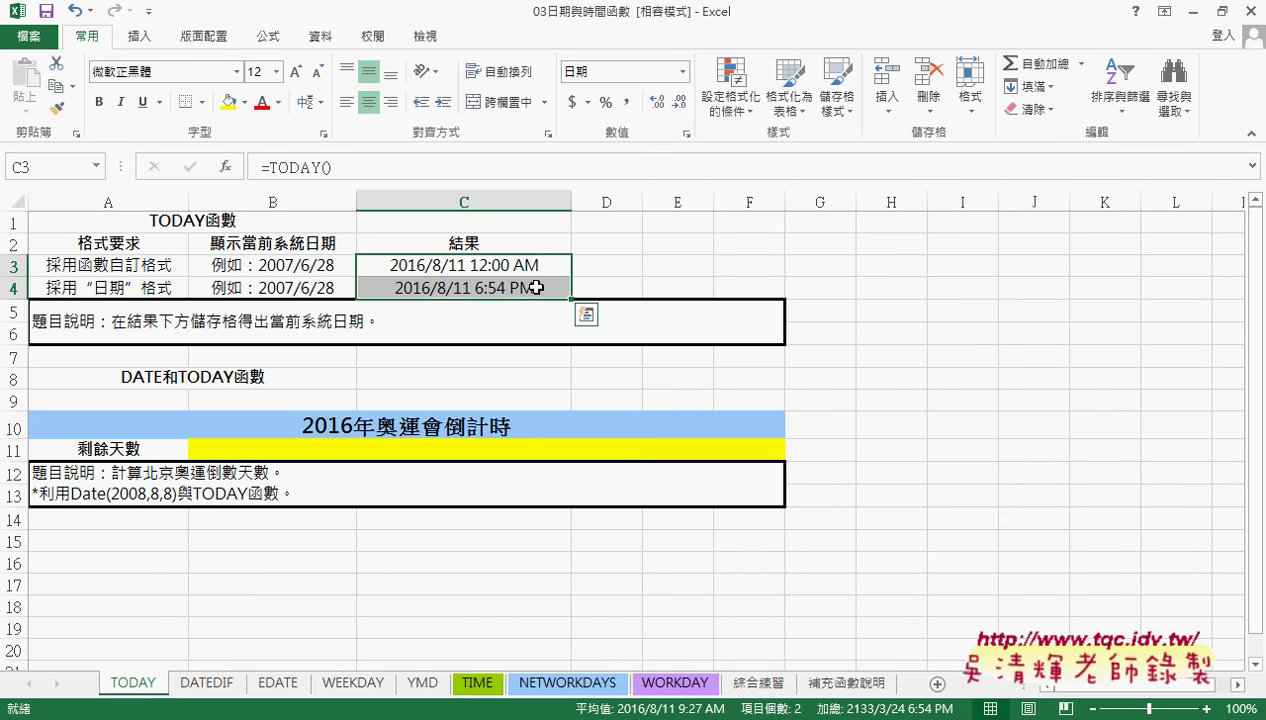
click(522, 287)
click(514, 260)
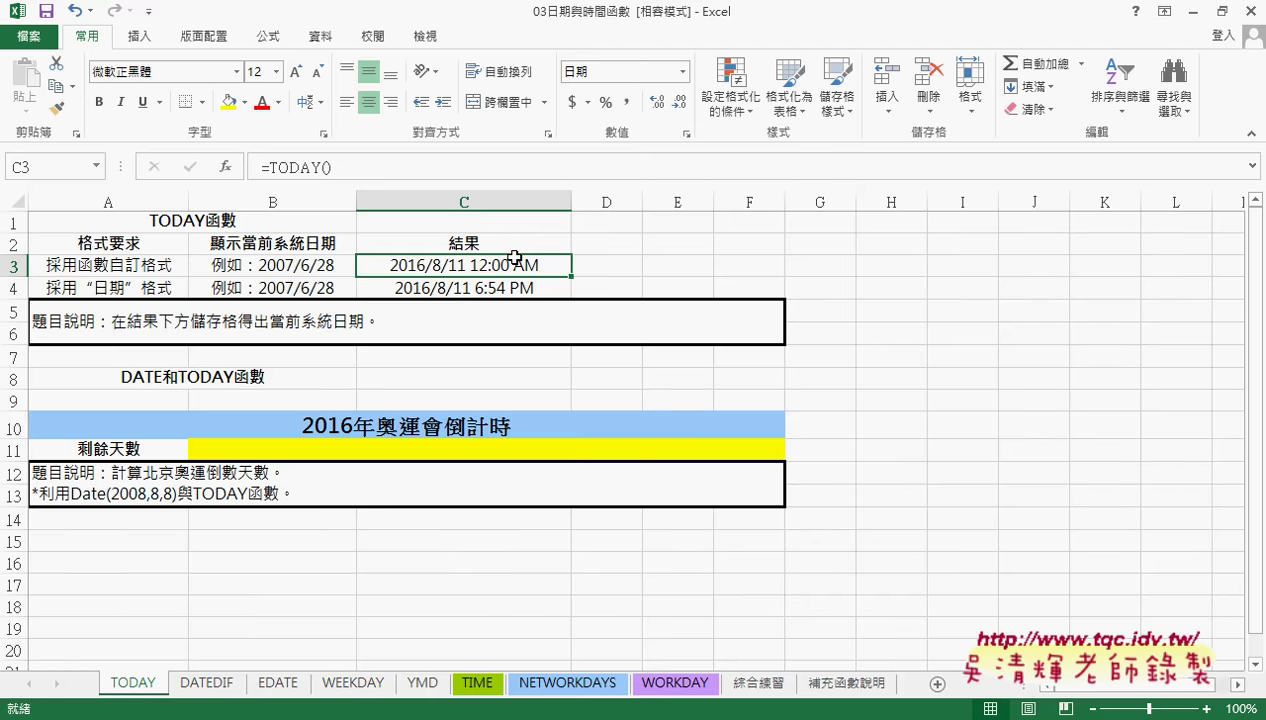
click(766, 683)
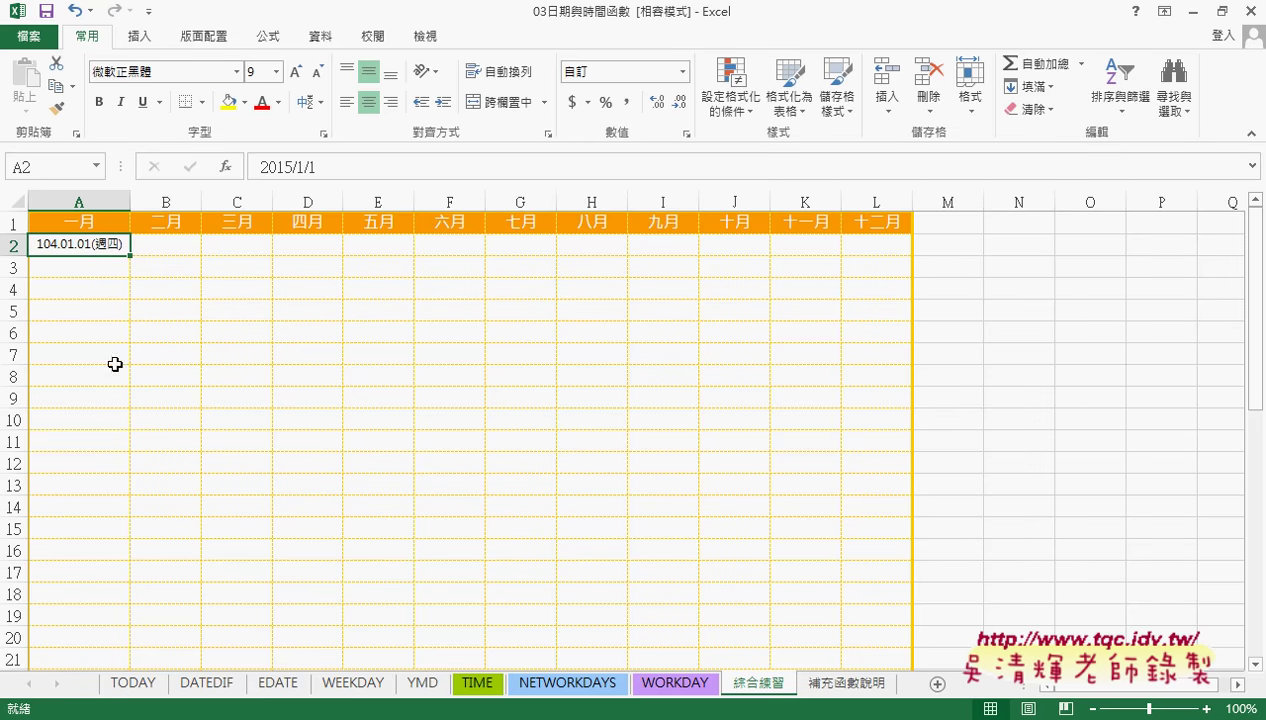
click(145, 687)
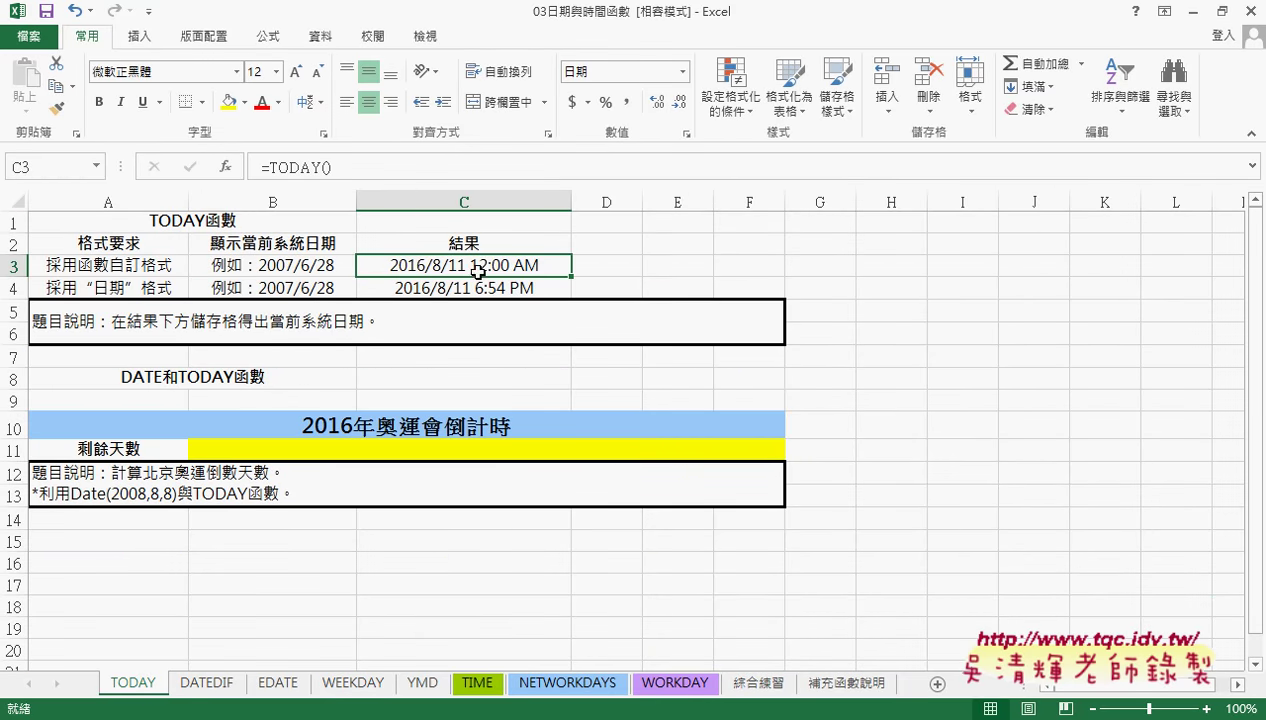
Give C3 the 中華民國曆 101年3月14日 date style and view it as a custom code.
right_click(489, 268)
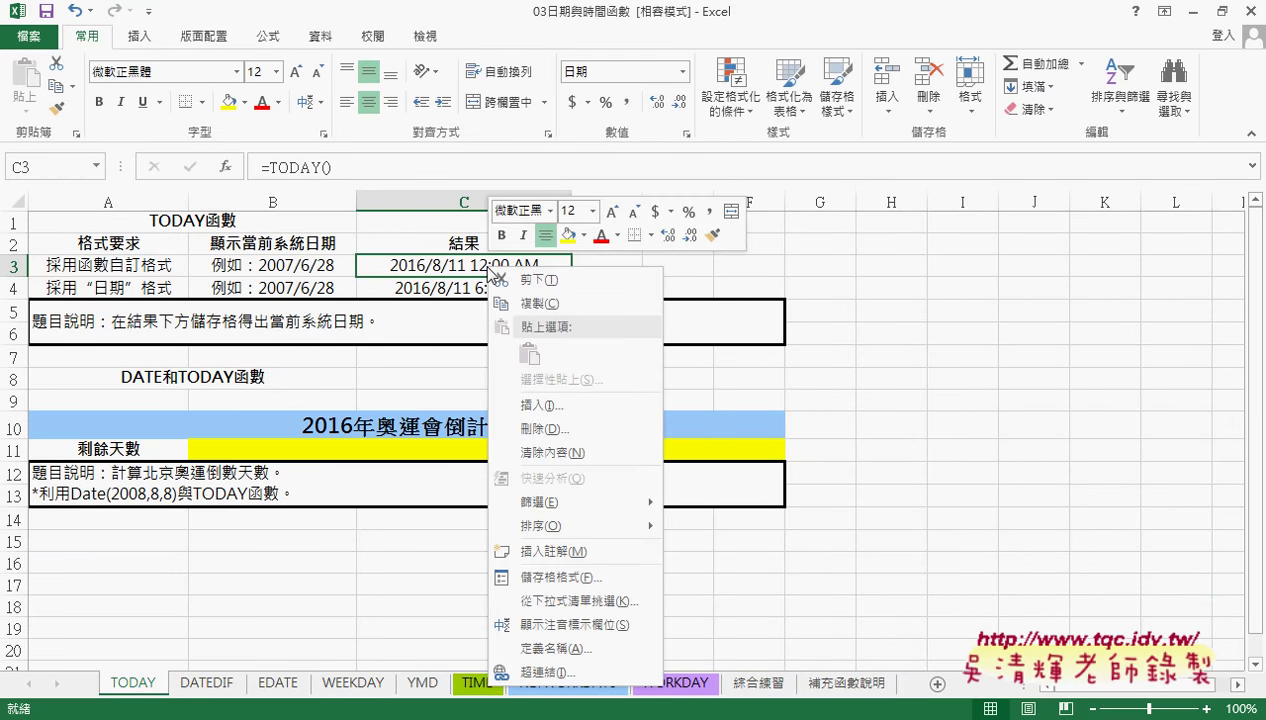
click(558, 578)
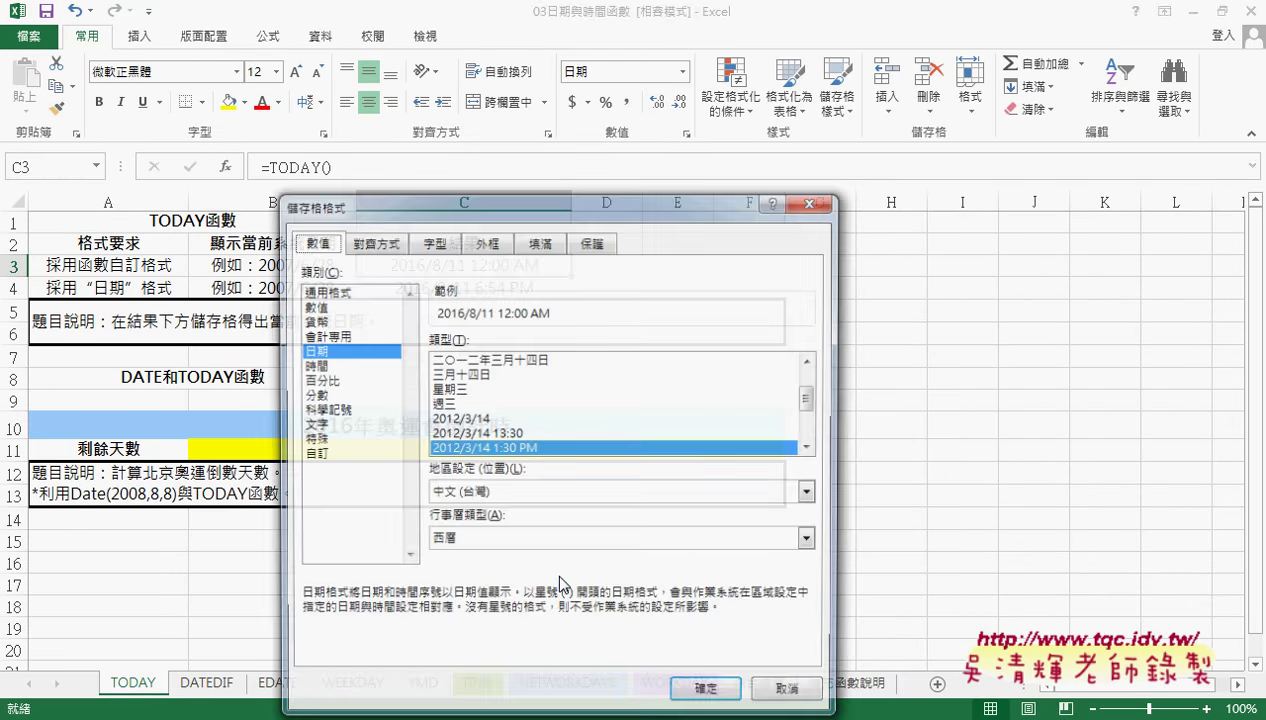
drag(627, 205, 878, 84)
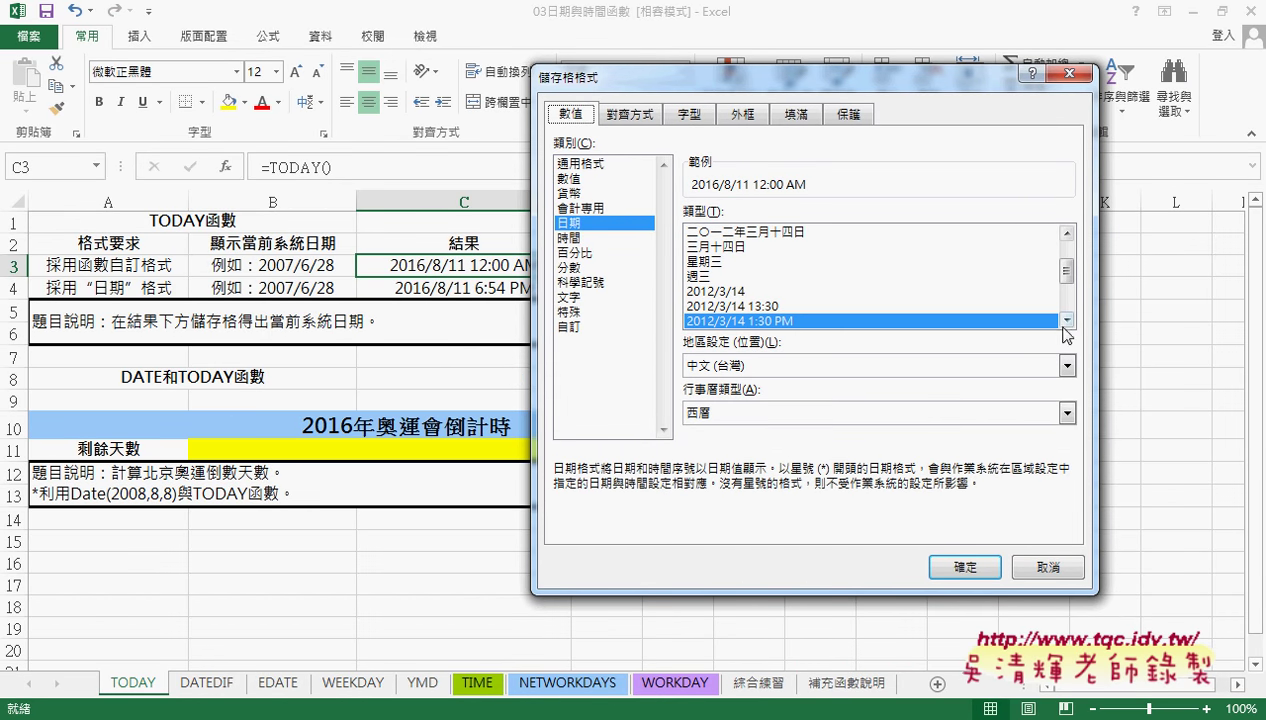
click(1067, 412)
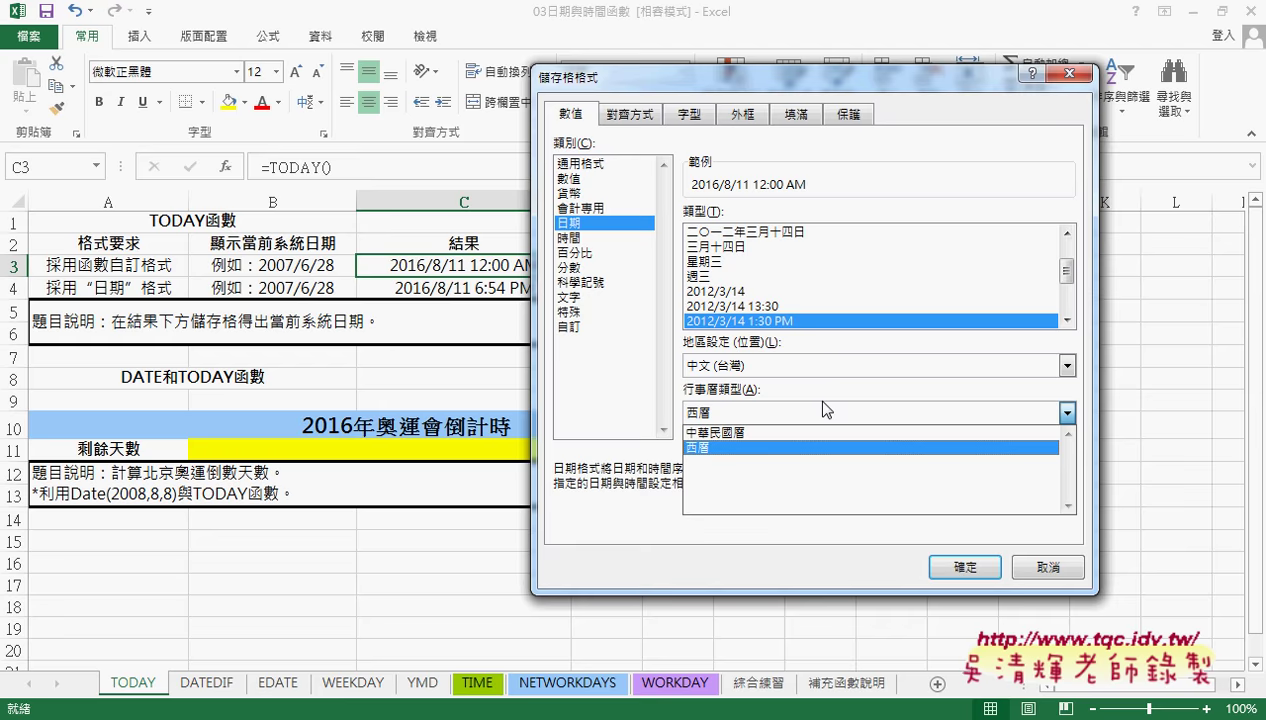
click(765, 433)
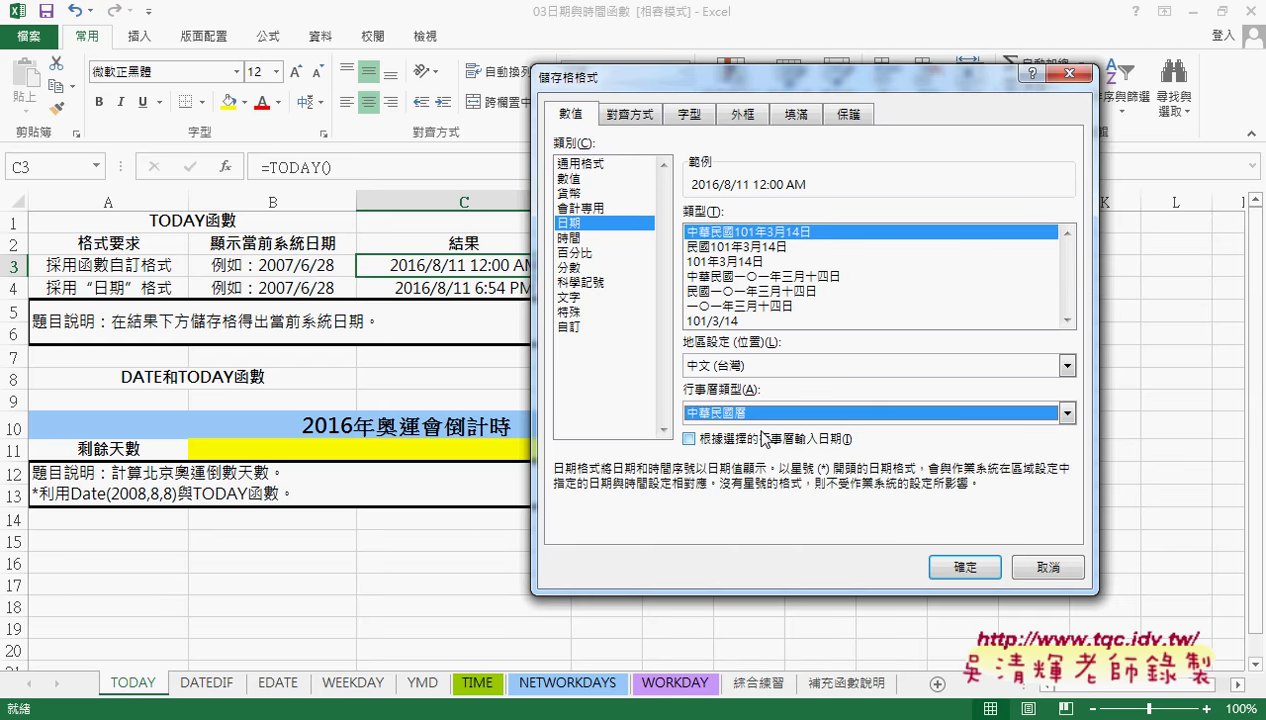
click(735, 261)
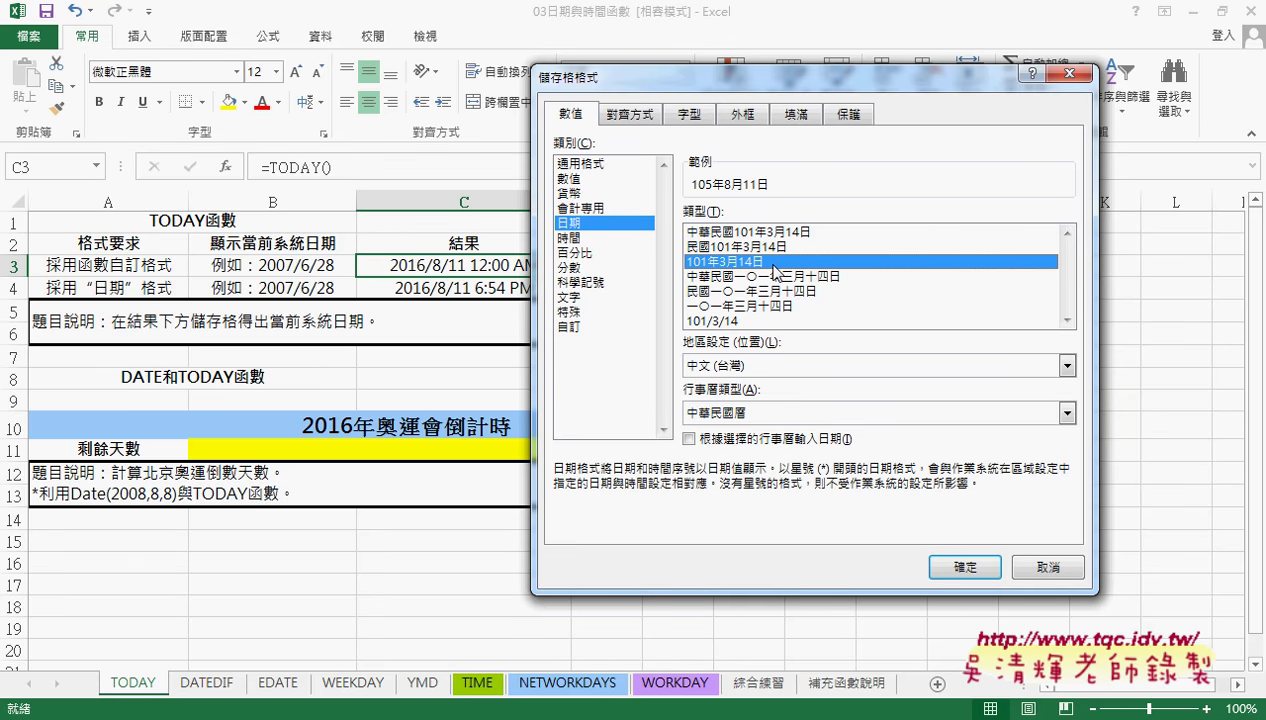
click(568, 327)
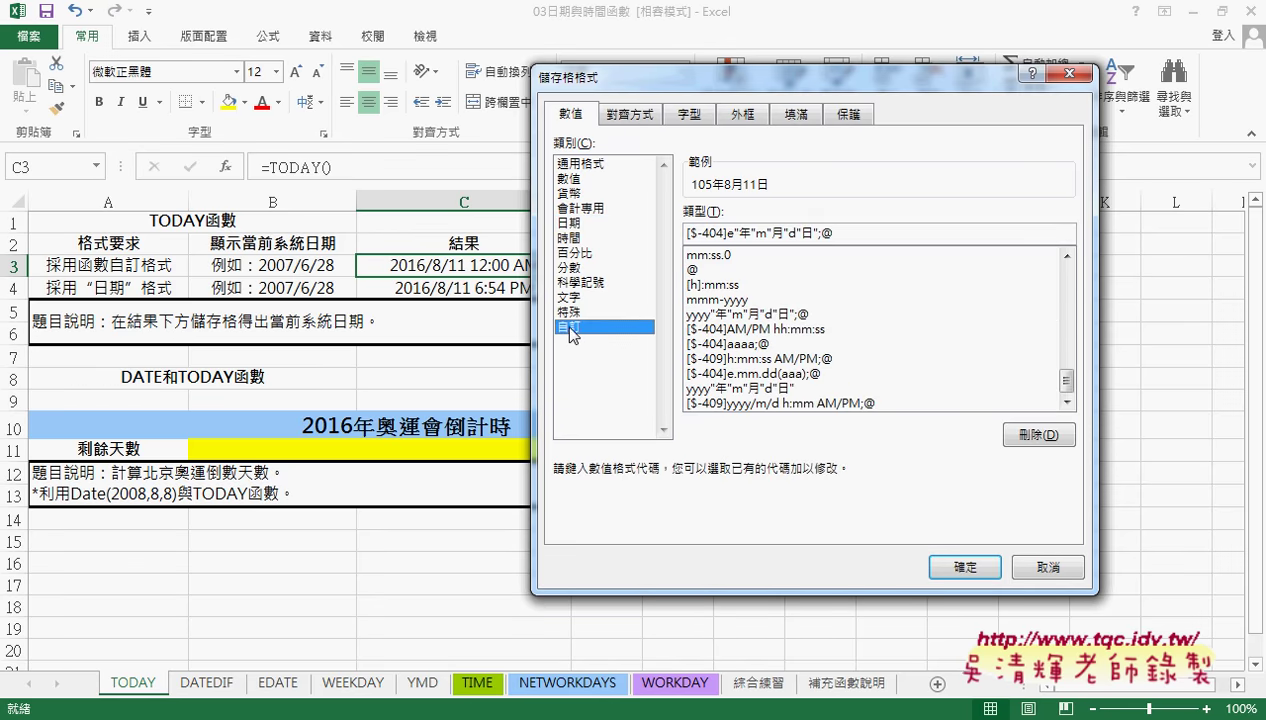
Replace the 年 and 月 separators in the custom code with dots and remove the trailing 日.
click(740, 232)
key(Delete)
text(.)
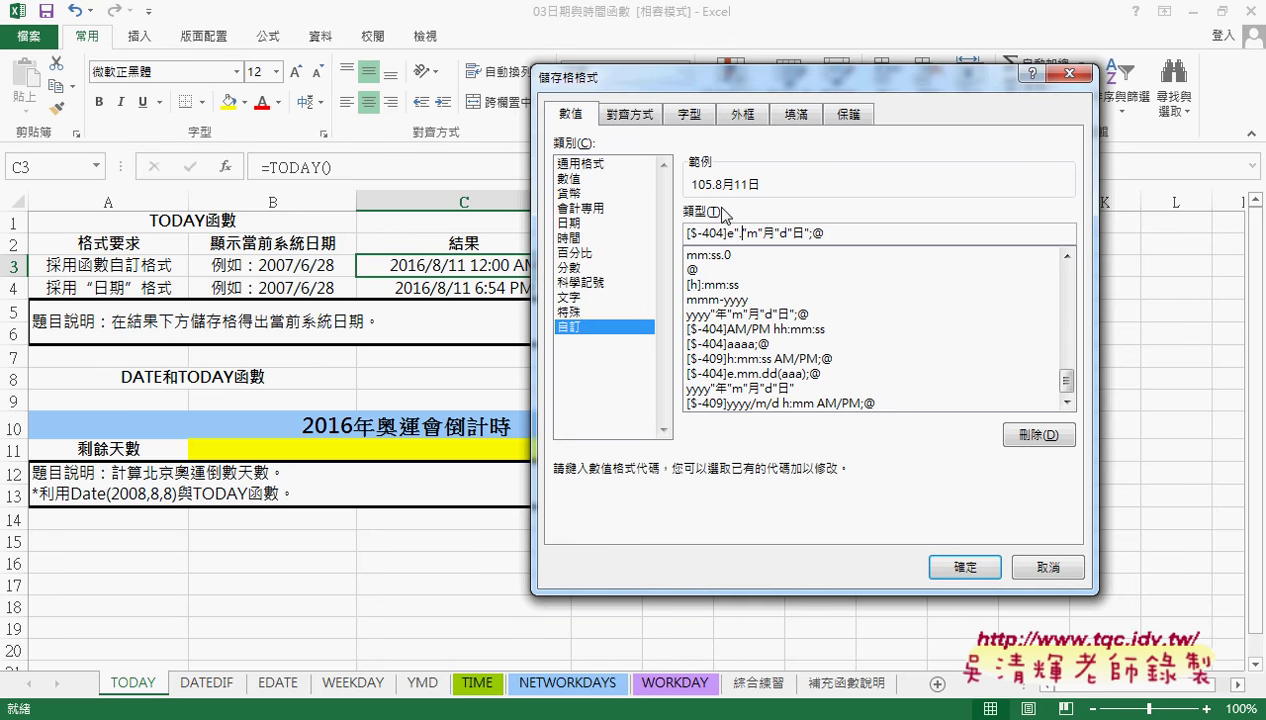
click(768, 232)
key(Delete)
text(.)
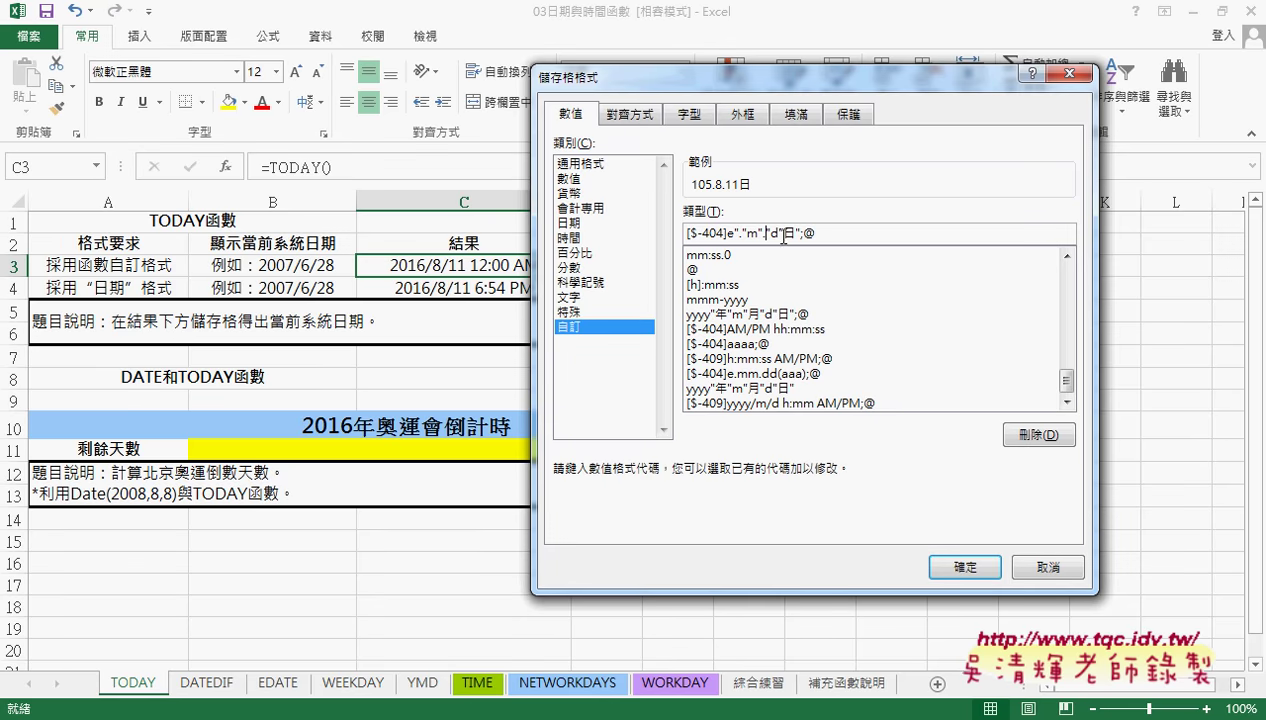
click(789, 233)
key(Delete)
key(Delete)
key(BackSpace)
key(BackSpace)
Make month and day two-digit, e"."mm"."dd, and add an opening parenthesis to the code.
click(752, 233)
text(m".")
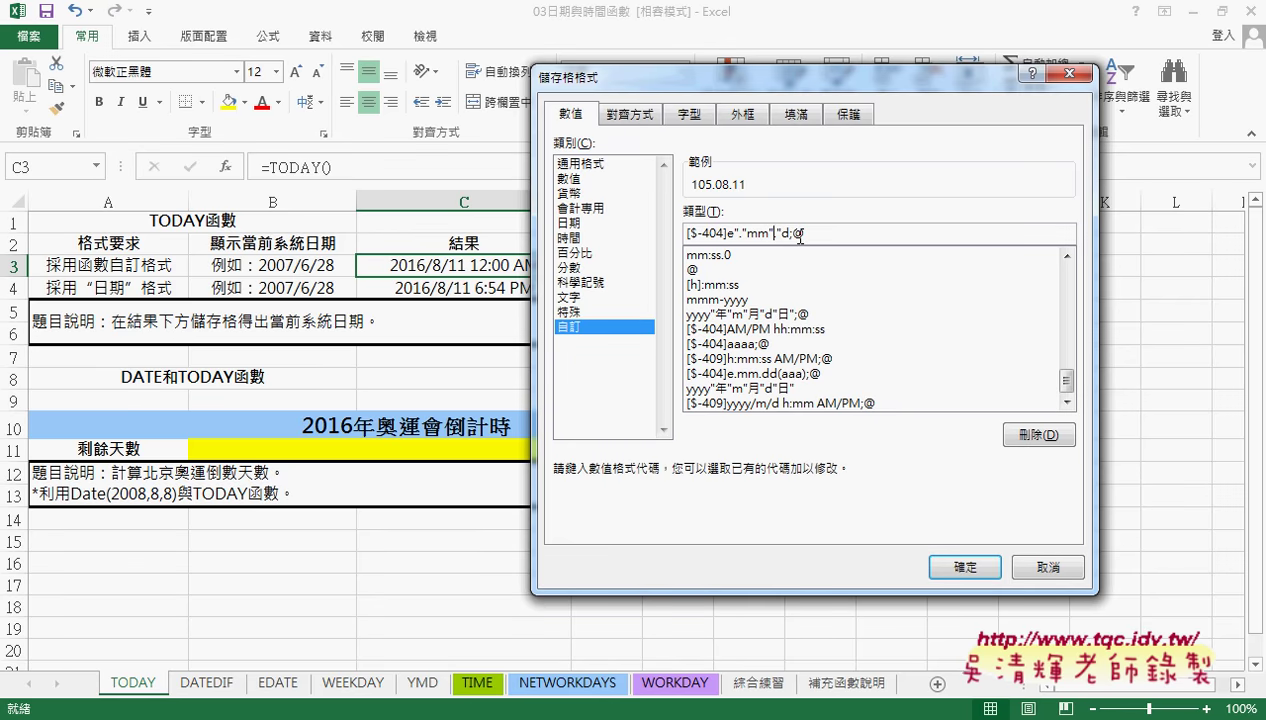
text(d)
key(Left)
key(Left)
key(Left)
key(Left)
key(Left)
key(Left)
key(Left)
key(Left)
key(Right)
key(shift+Left)
key(shift+Left)
key(shift+Left)
key(shift+Left)
key(shift+Left)
key(shift+Left)
key(shift+Left)
key(shift+Left)
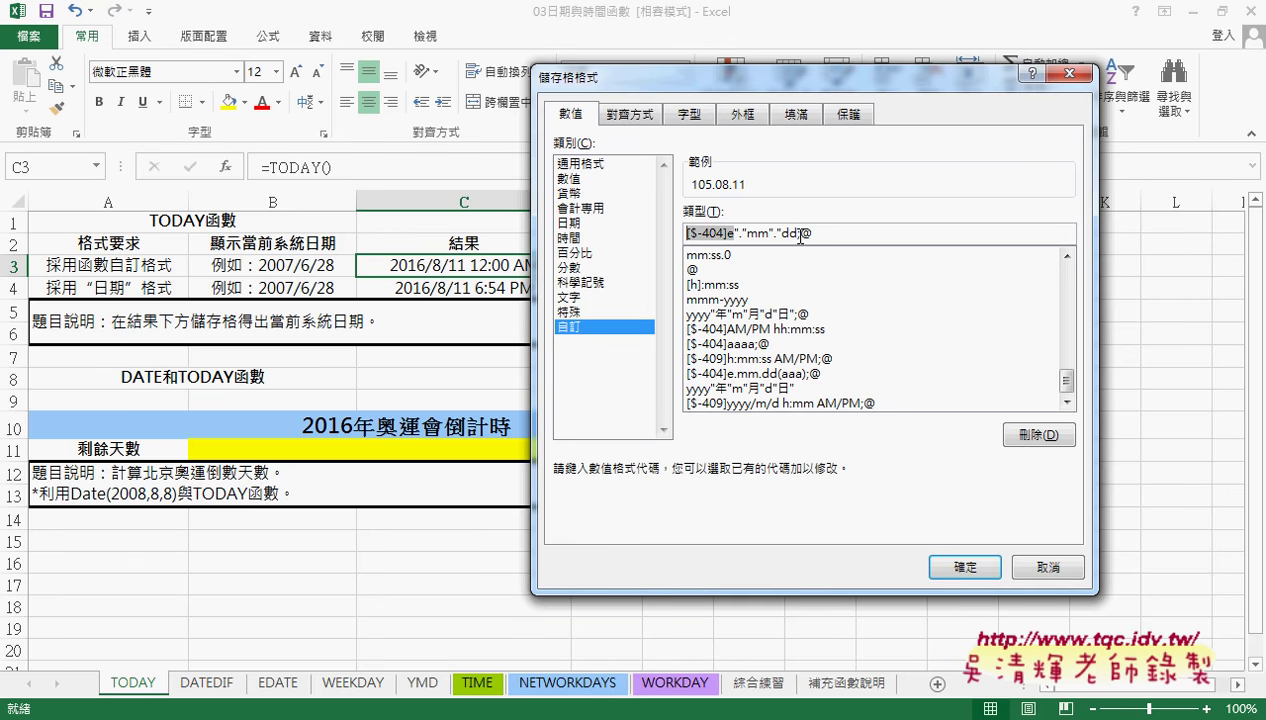
key(Right)
key(Right)
key(Right)
key(Right)
key(Right)
key(Right)
key(Right)
key(Right)
text(()
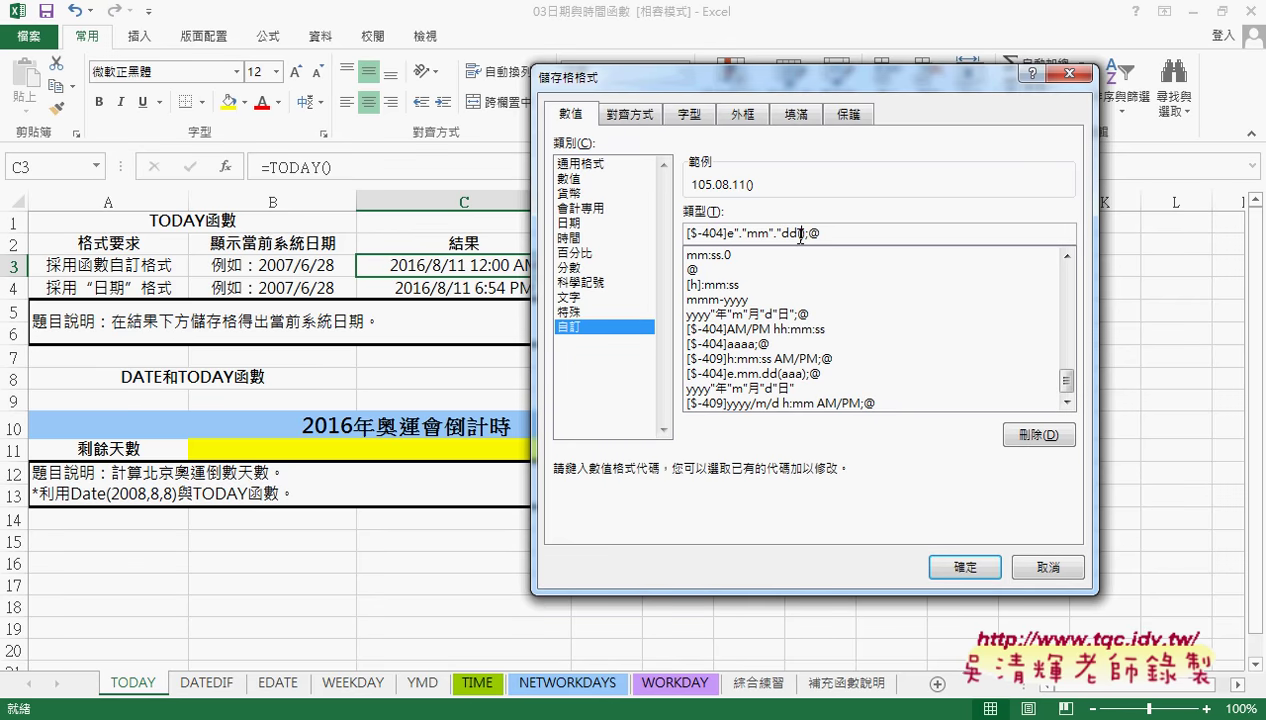
Close the parentheses and copy the dotted ROC date format code.
text(())
drag(822, 234, 686, 234)
right_click(766, 238)
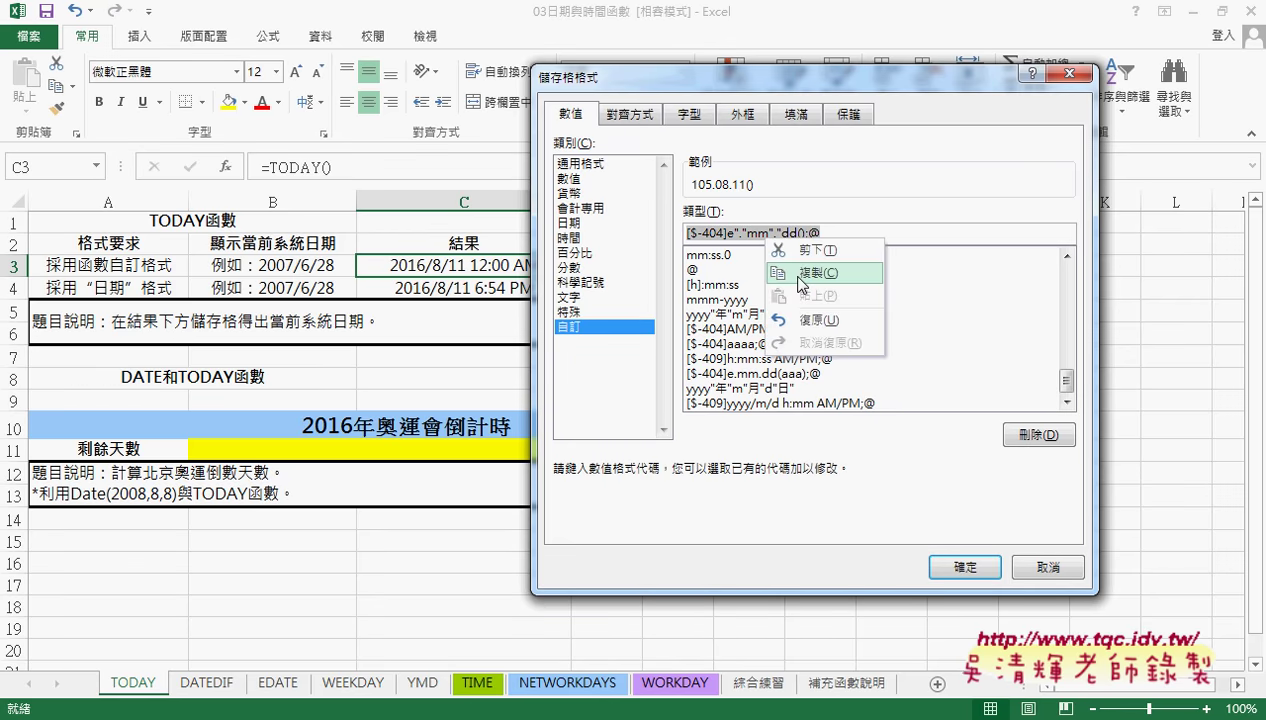
click(790, 274)
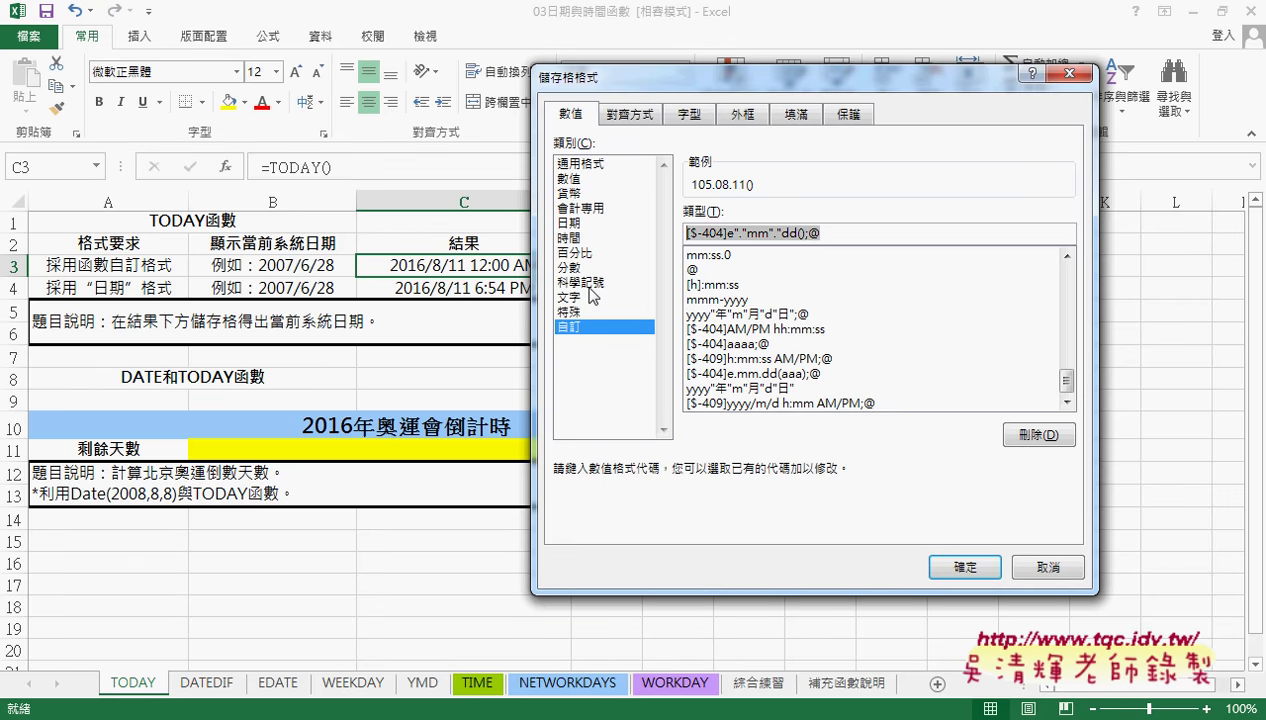
Choose the 西曆 weekday-only 週三 date style and view its custom code [$-404]aaa;@.
click(577, 224)
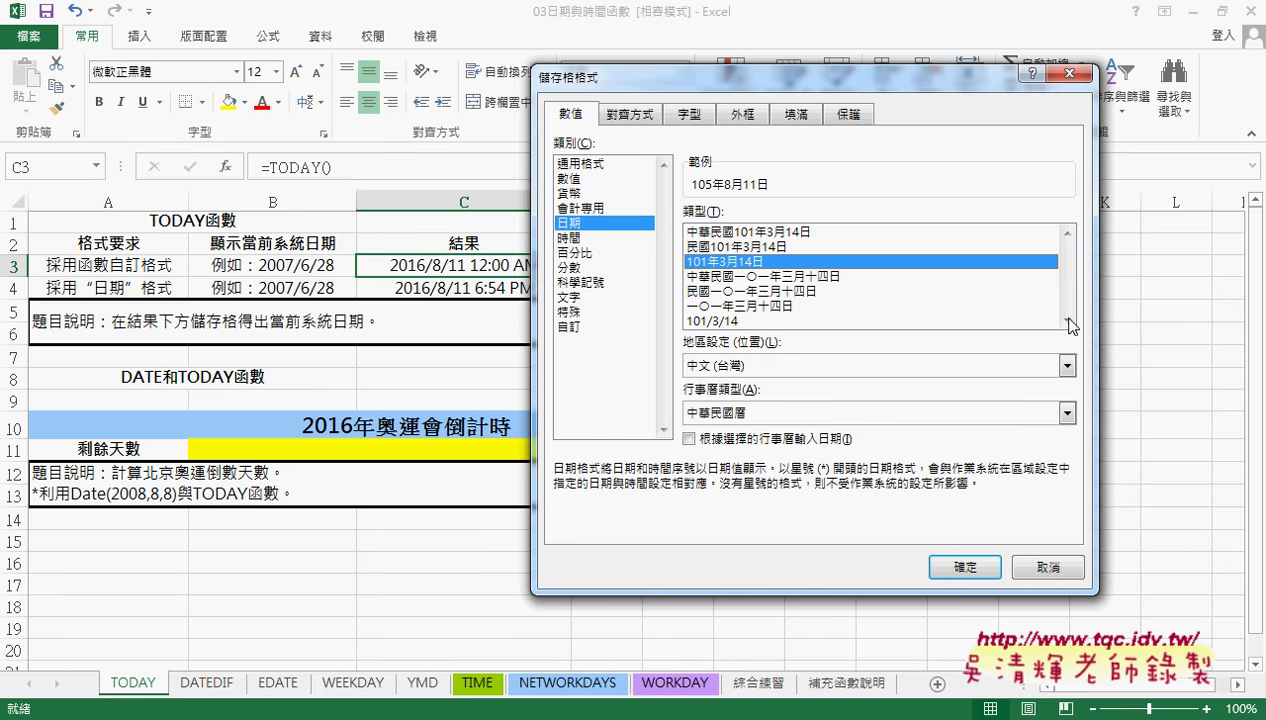
click(787, 414)
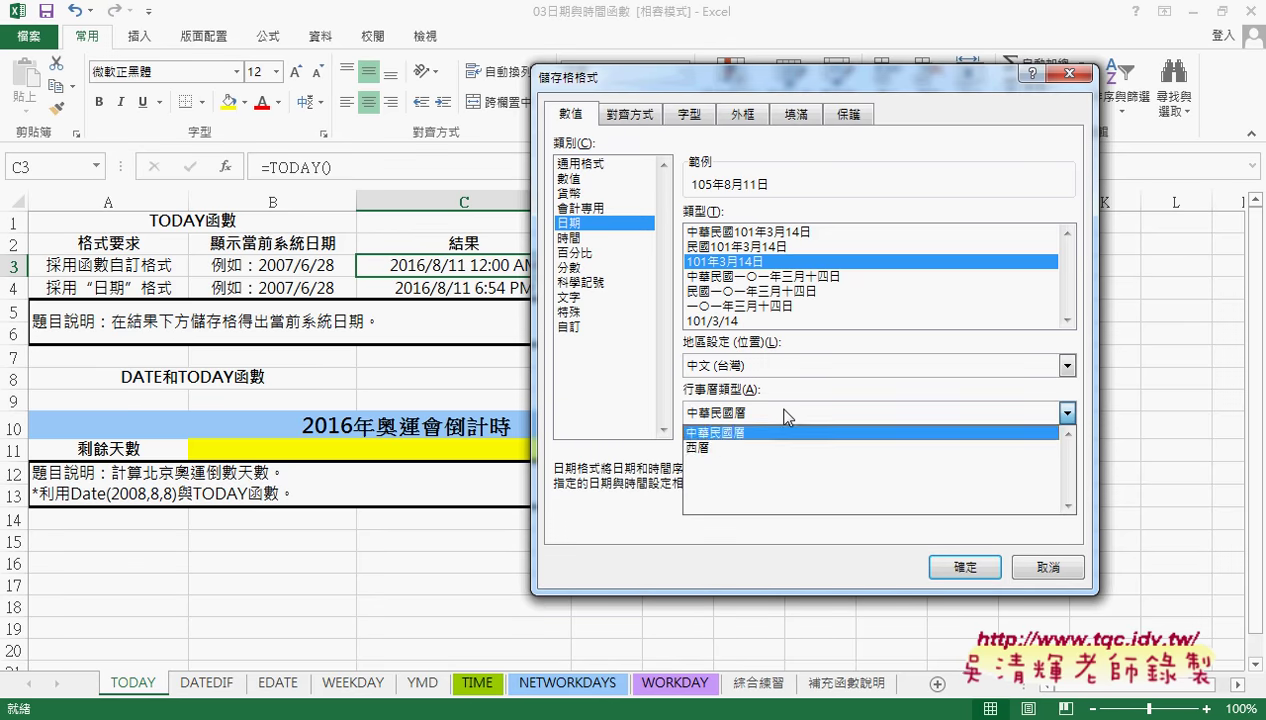
click(734, 442)
click(1068, 320)
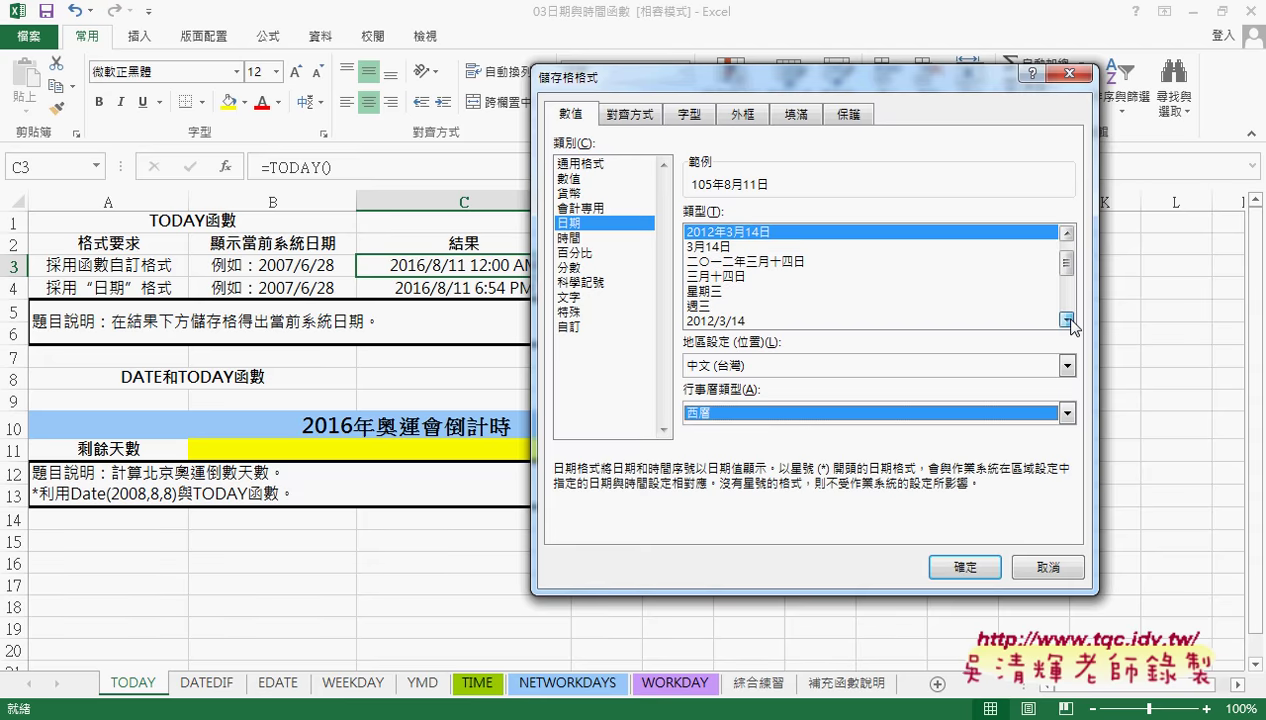
click(1068, 320)
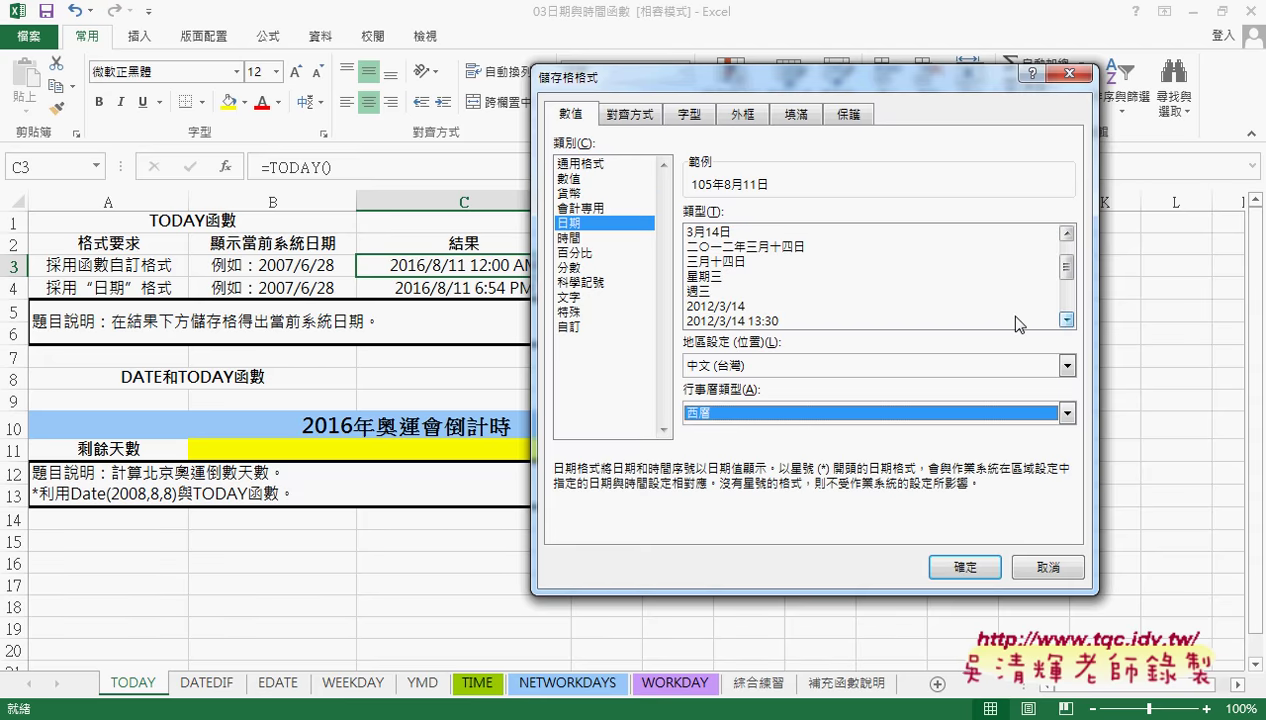
click(704, 291)
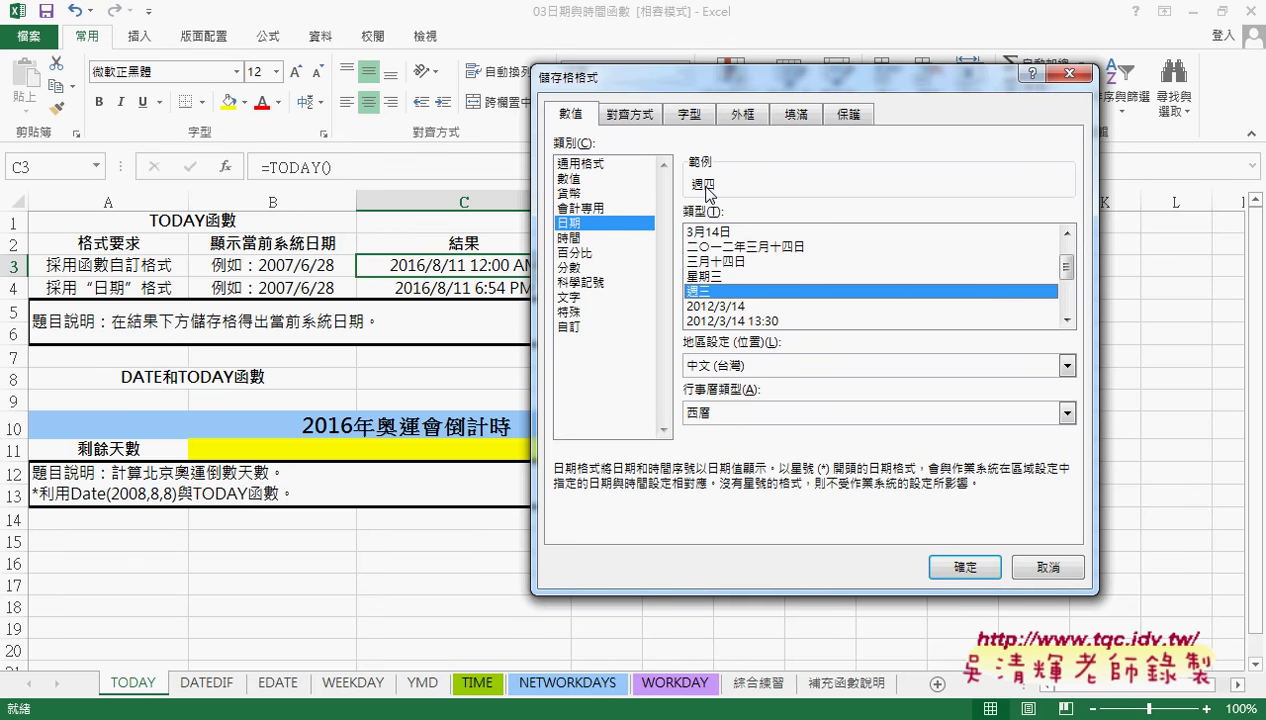
click(568, 327)
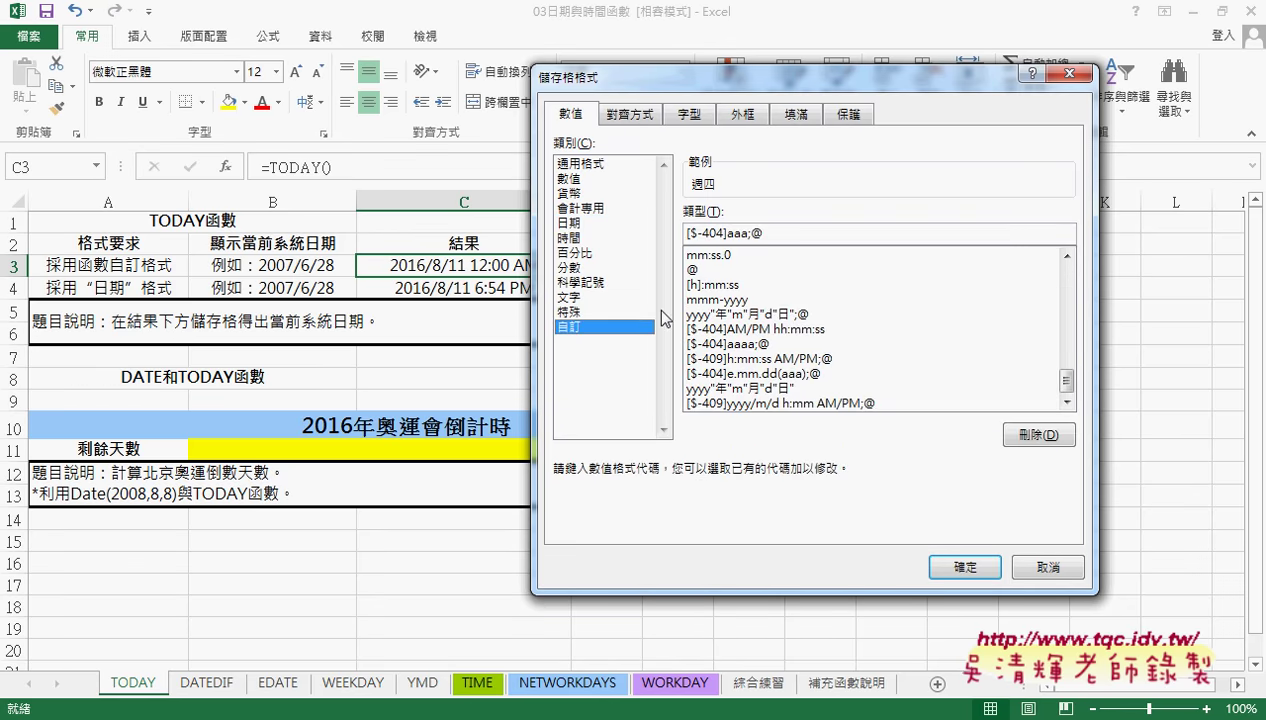
drag(727, 233, 745, 234)
Apply custom format [$-404]e"."mm"."dd(aaa);@ to C3 so it reads 105.08.11(週四).
drag(768, 234, 655, 230)
right_click(720, 237)
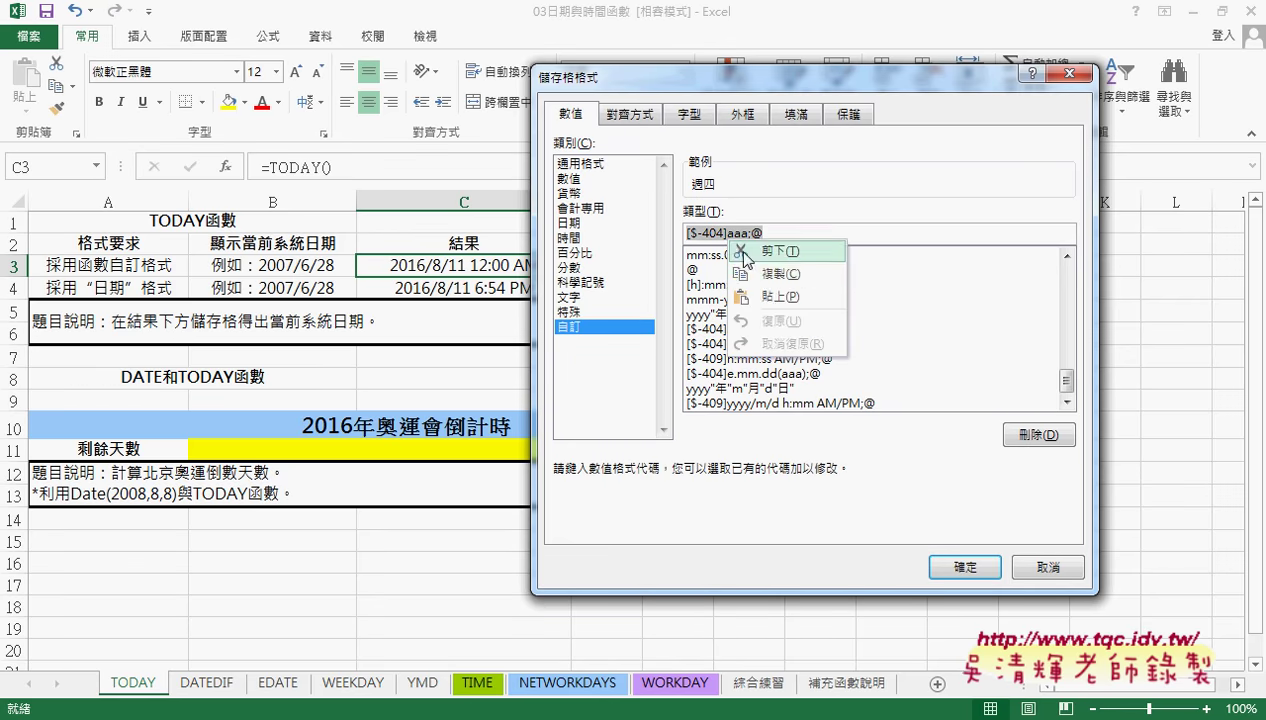
click(776, 297)
click(806, 233)
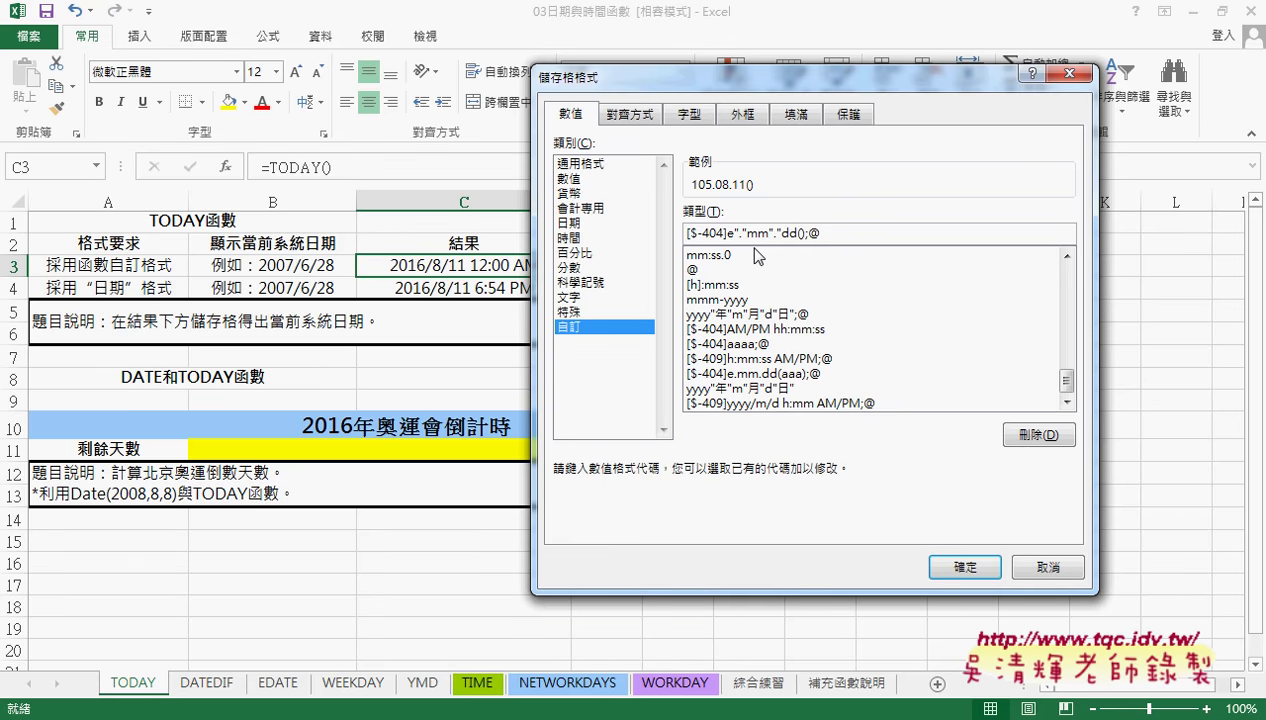
text(aaa)
text(a)
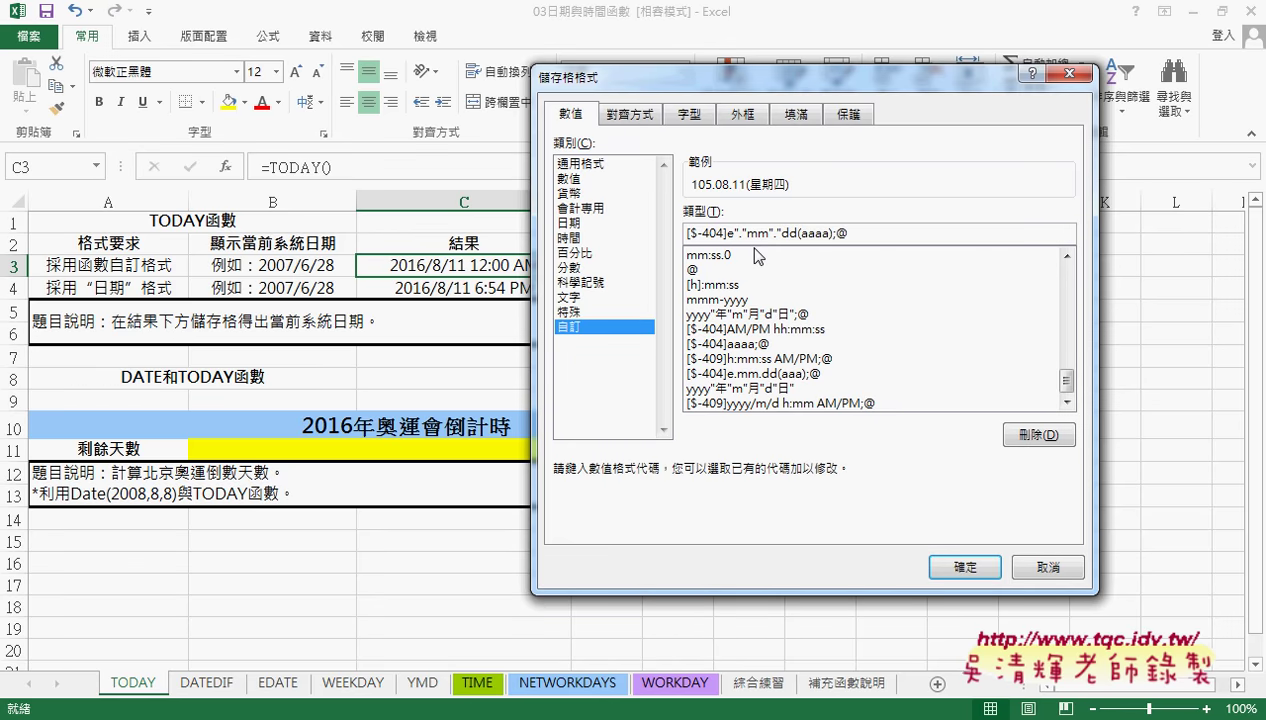
key(BackSpace)
click(972, 582)
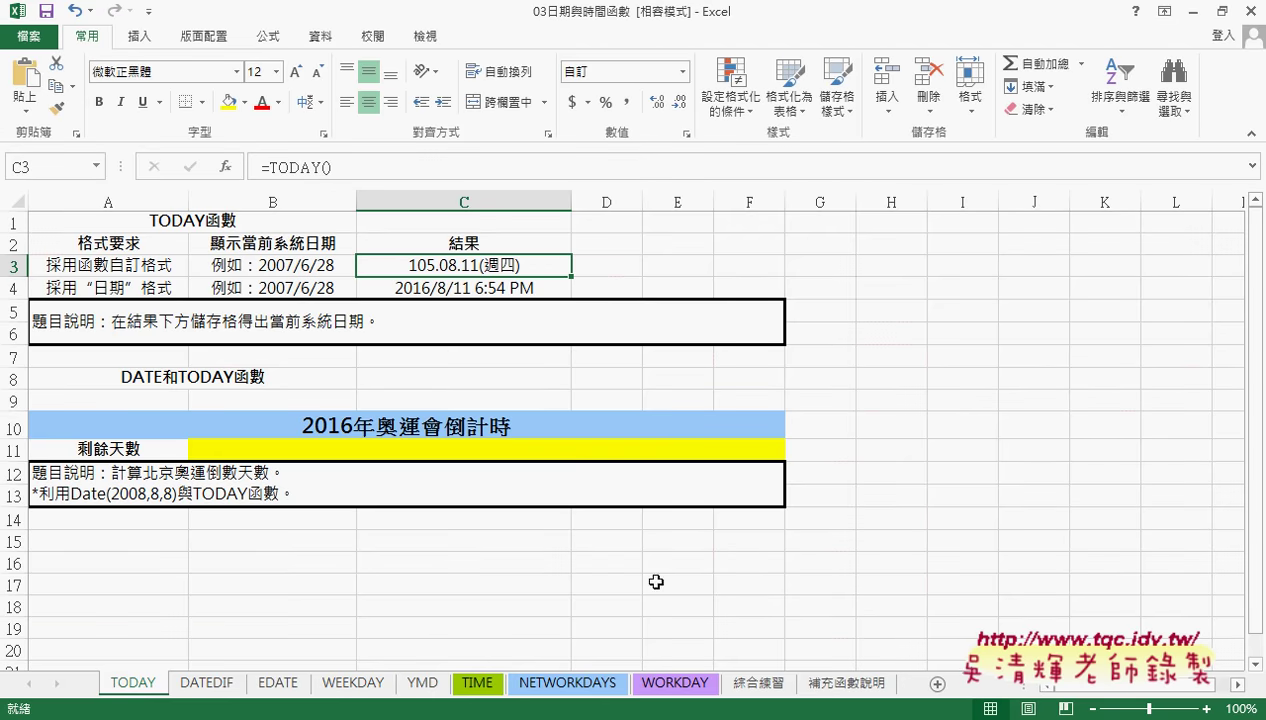
click(752, 684)
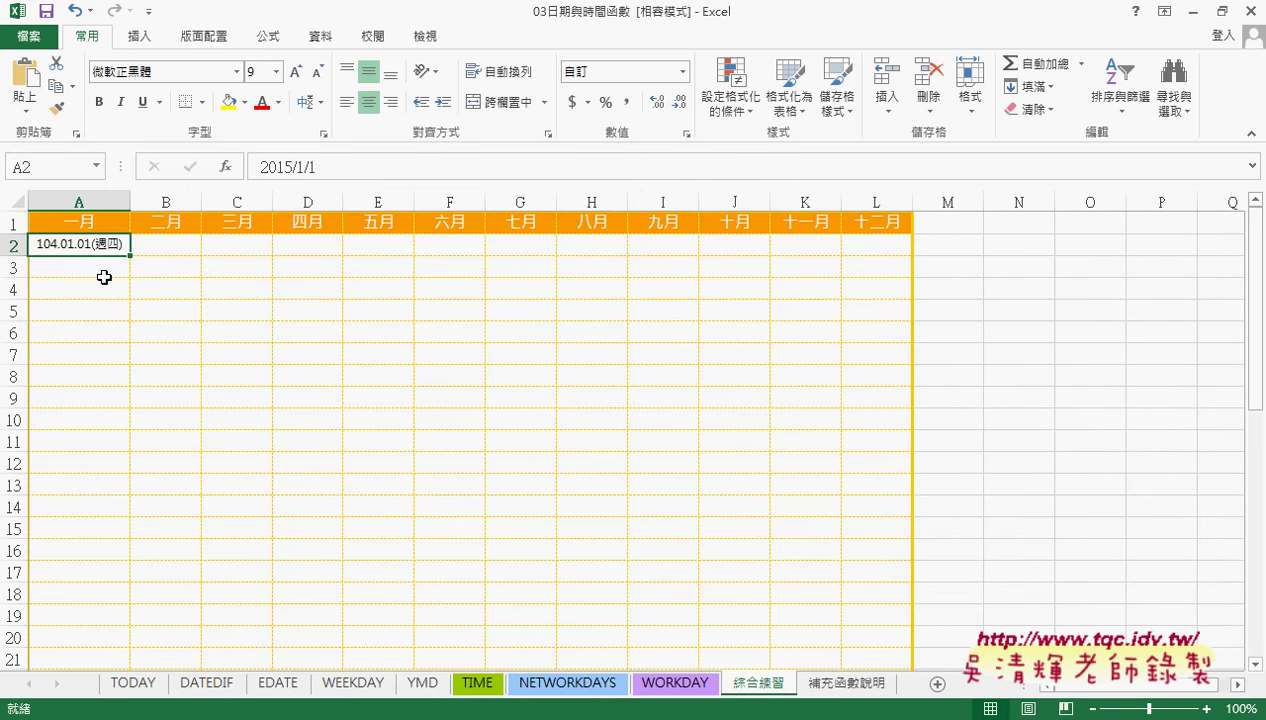
click(152, 686)
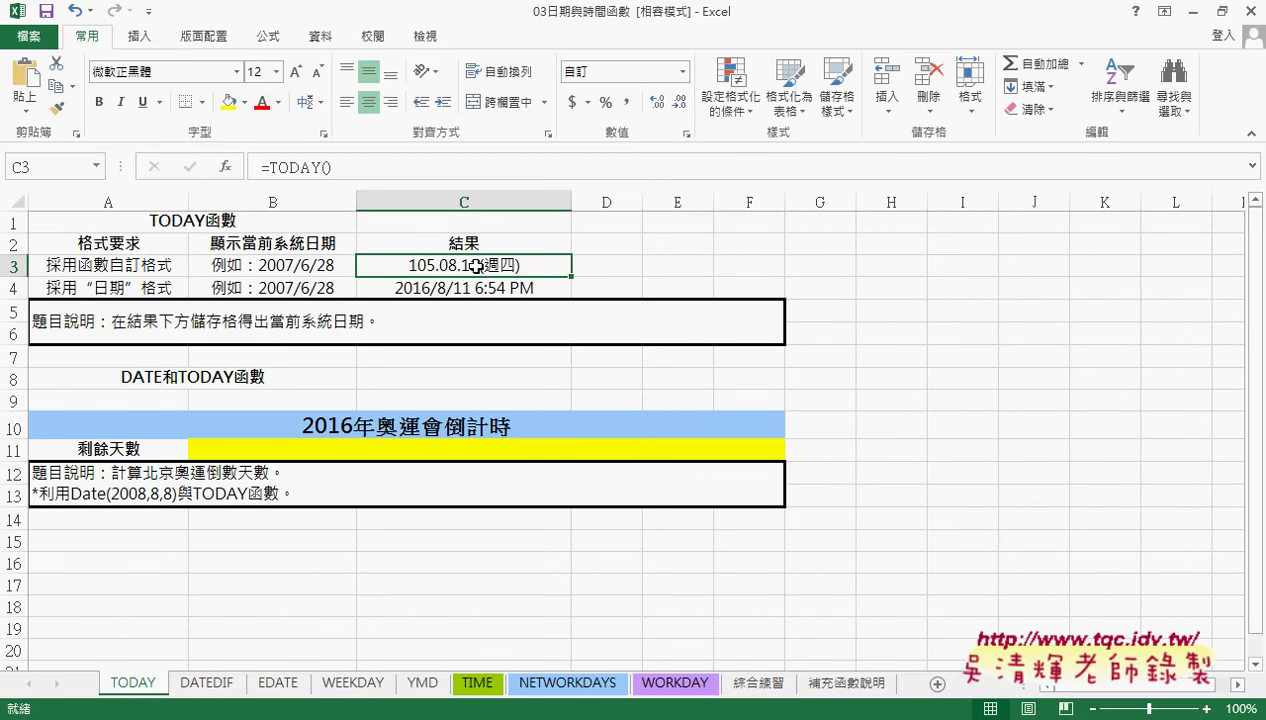
click(424, 450)
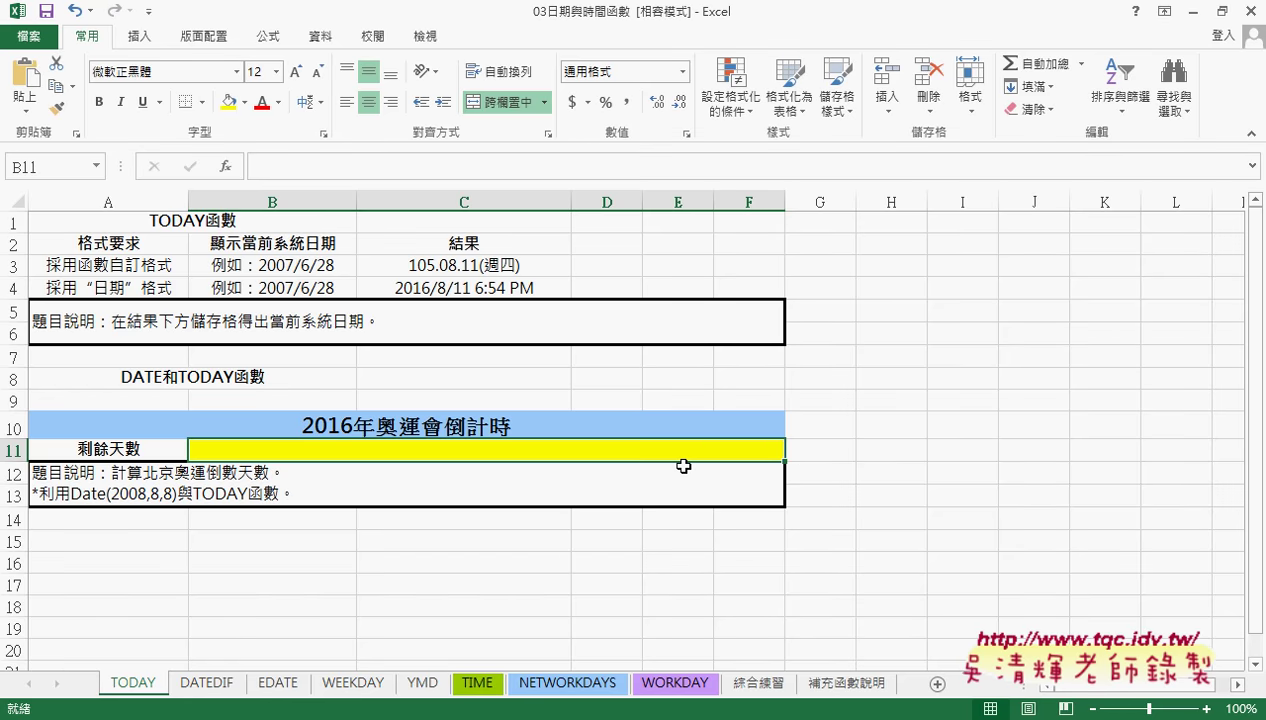
Edit the A10 title's year so it reads 2020年奧運會倒計時.
double_click(338, 426)
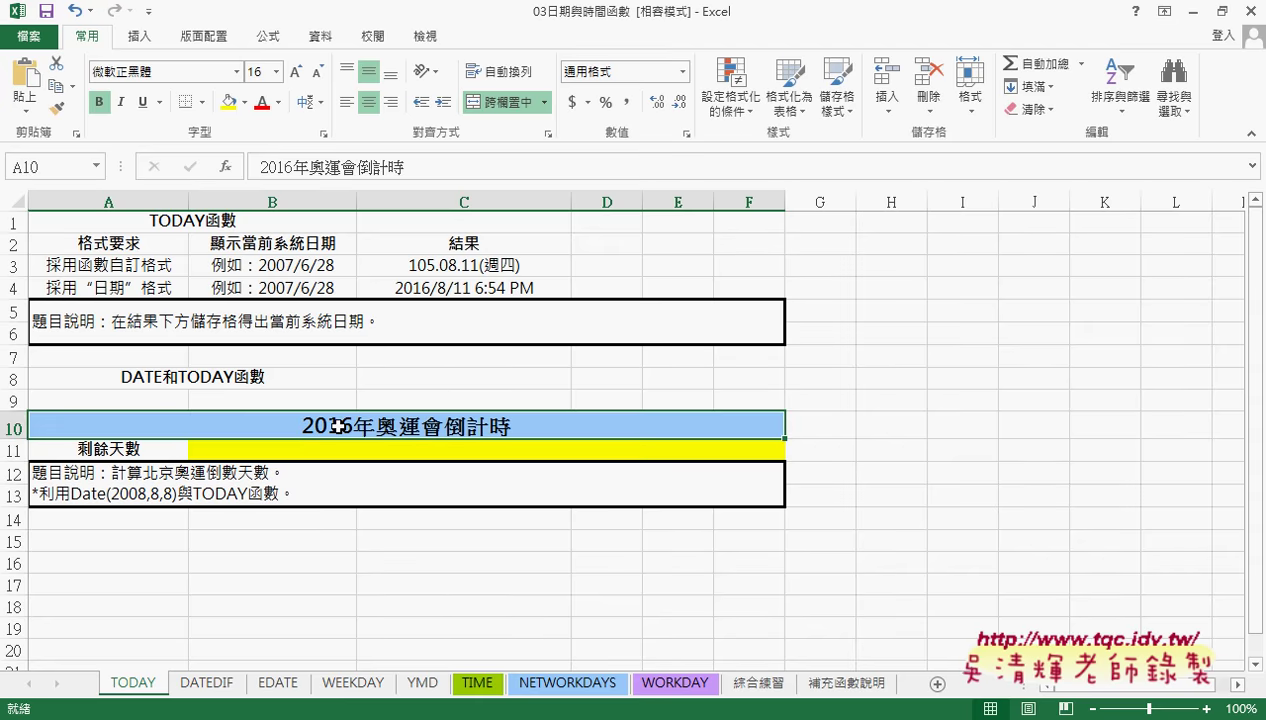
drag(338, 426, 354, 430)
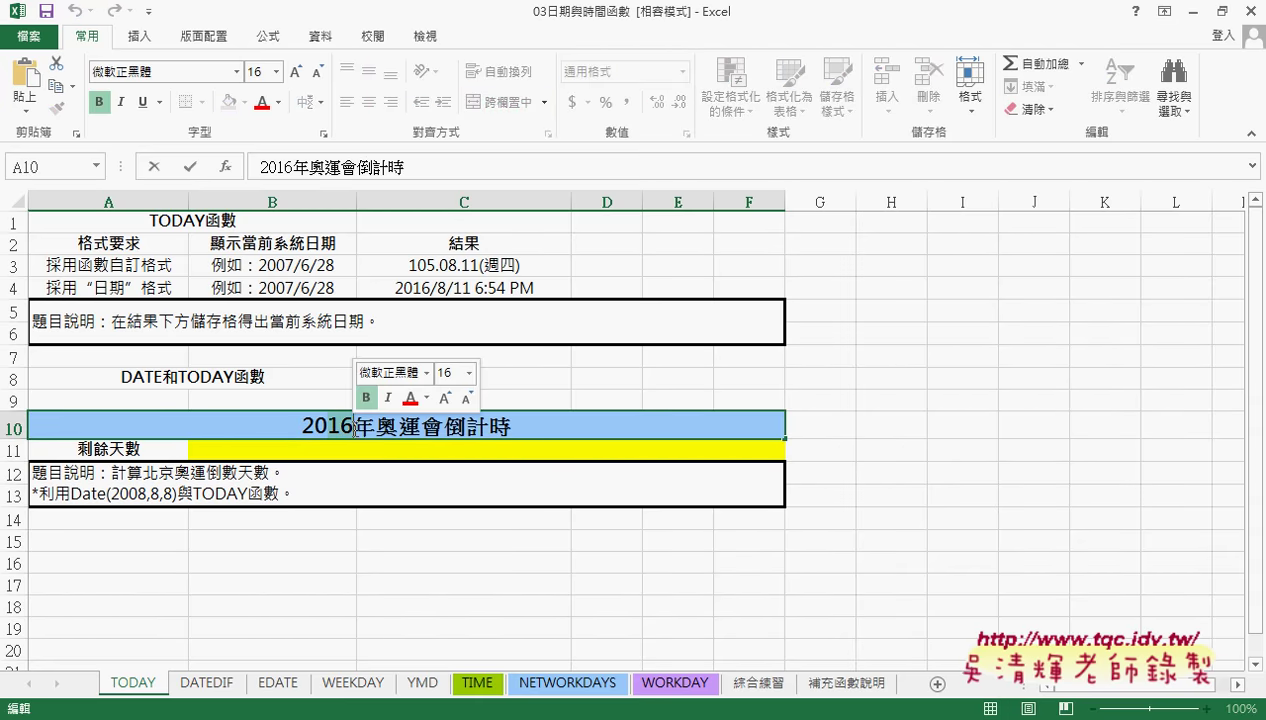
text(2)
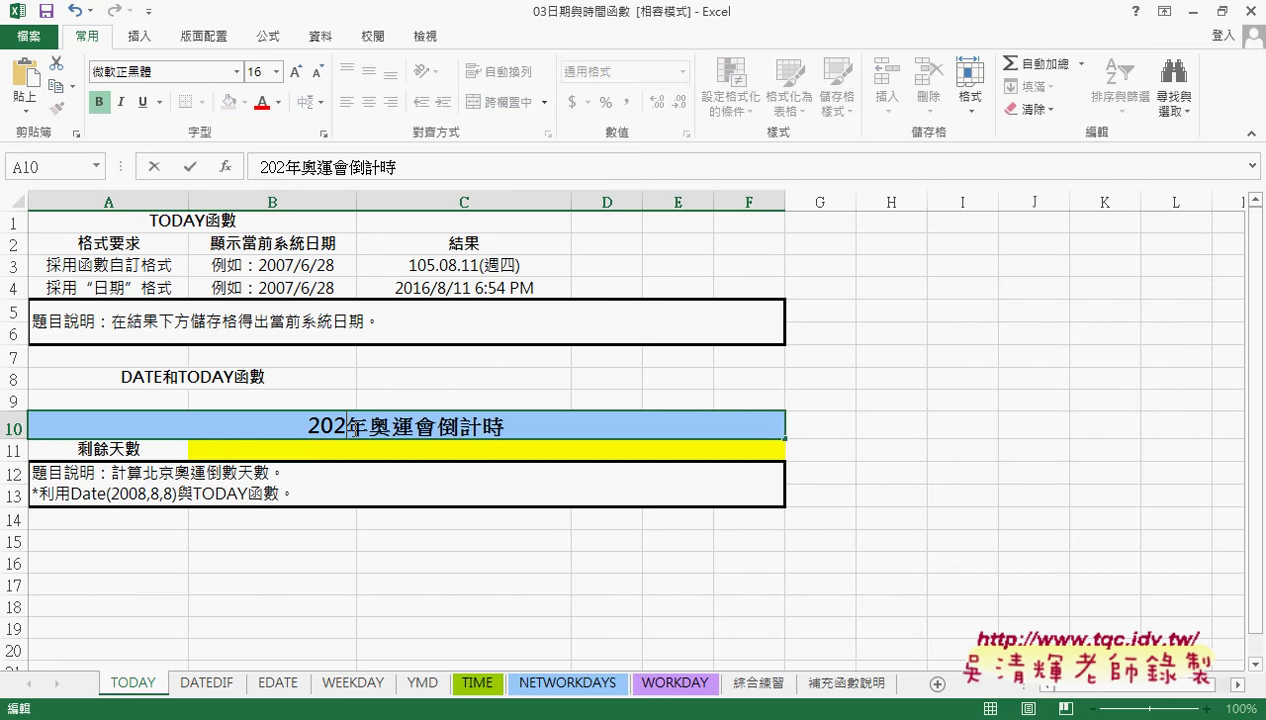
text(0)
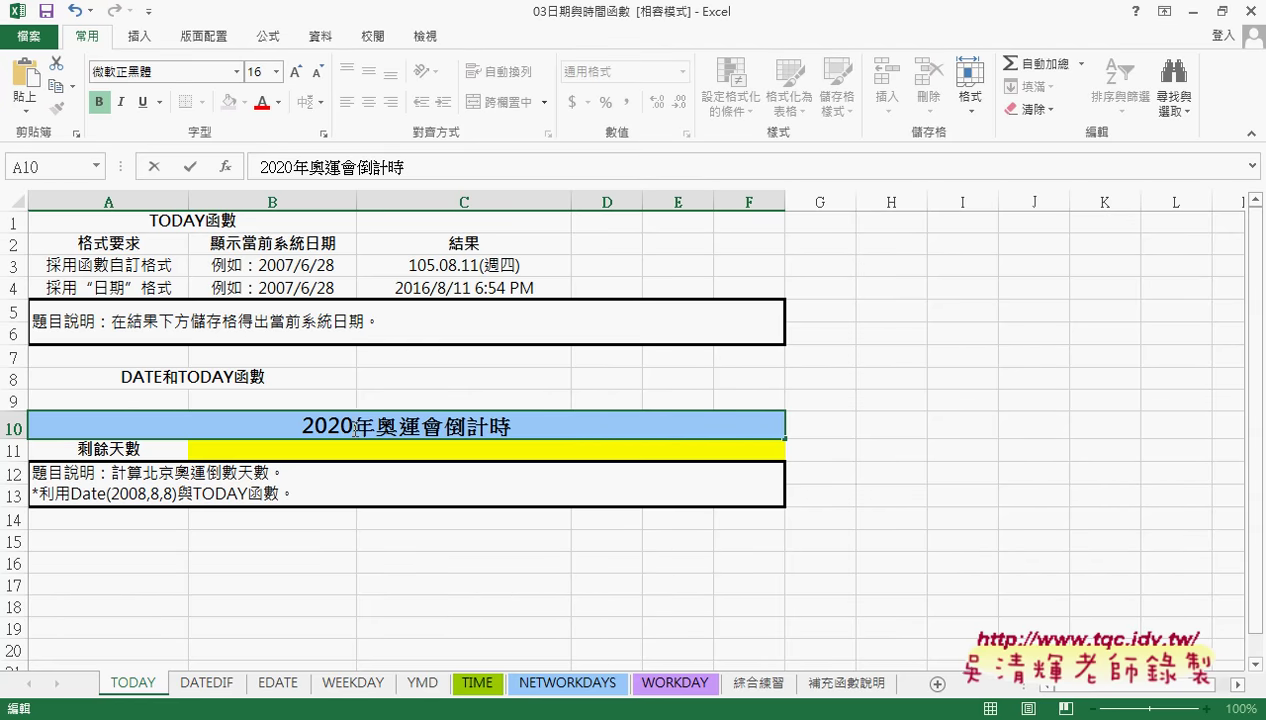
key(Return)
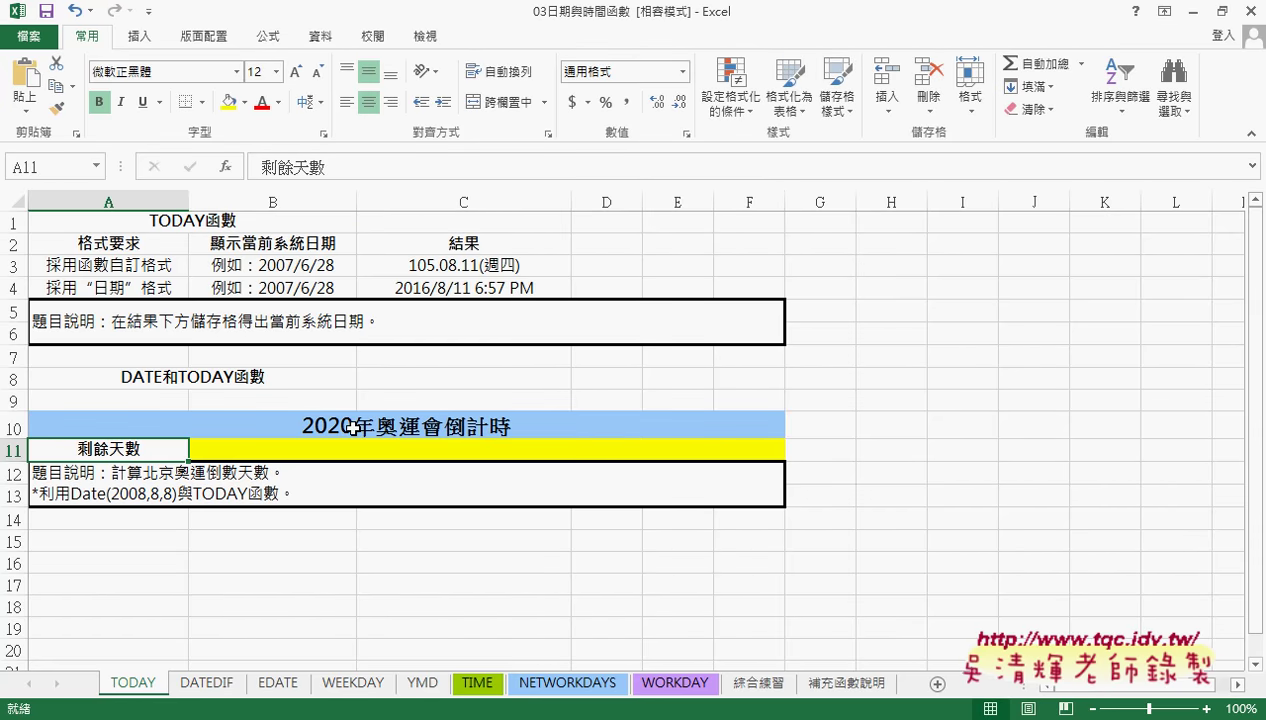
Enter the date 2020/8/1 in G10.
click(367, 453)
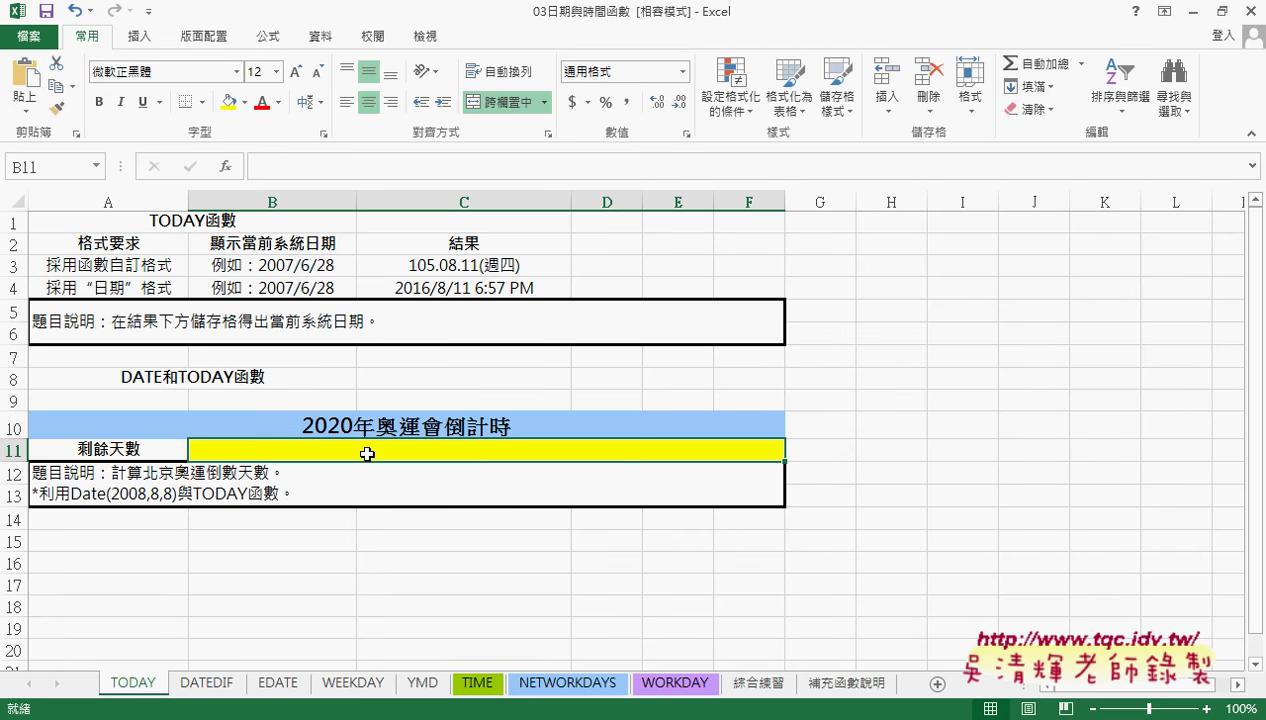
click(811, 427)
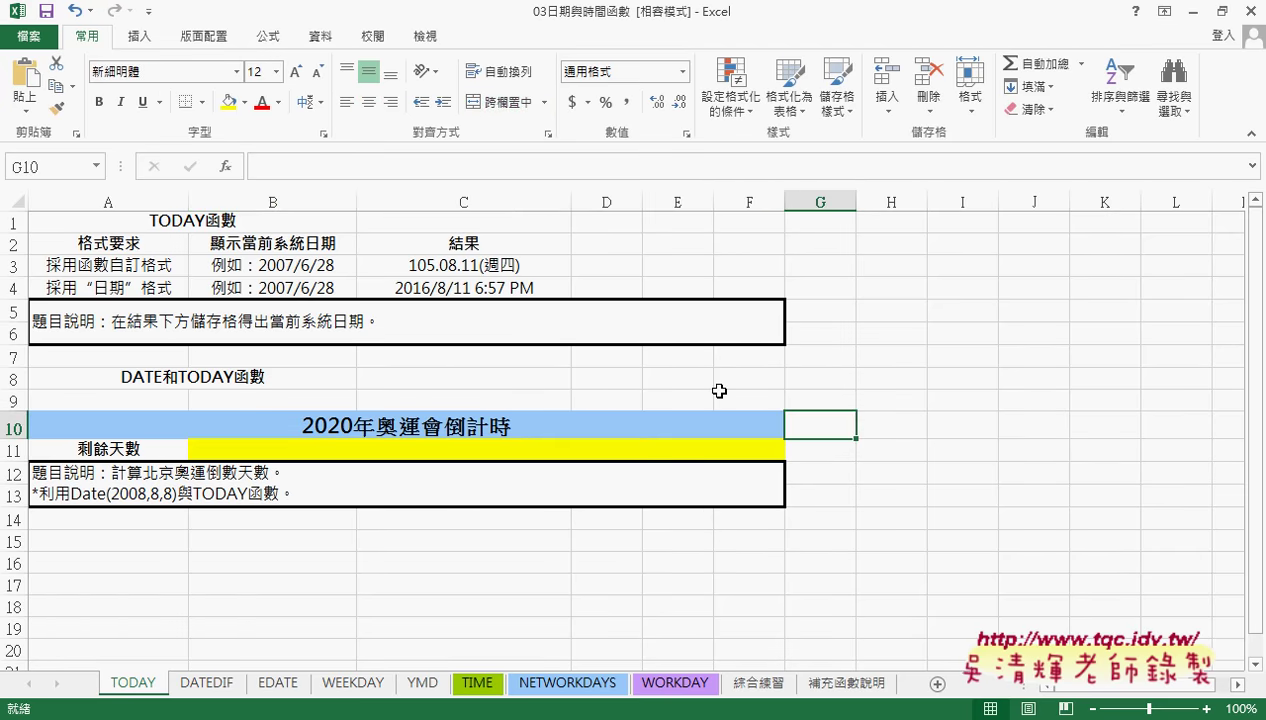
text(2020/)
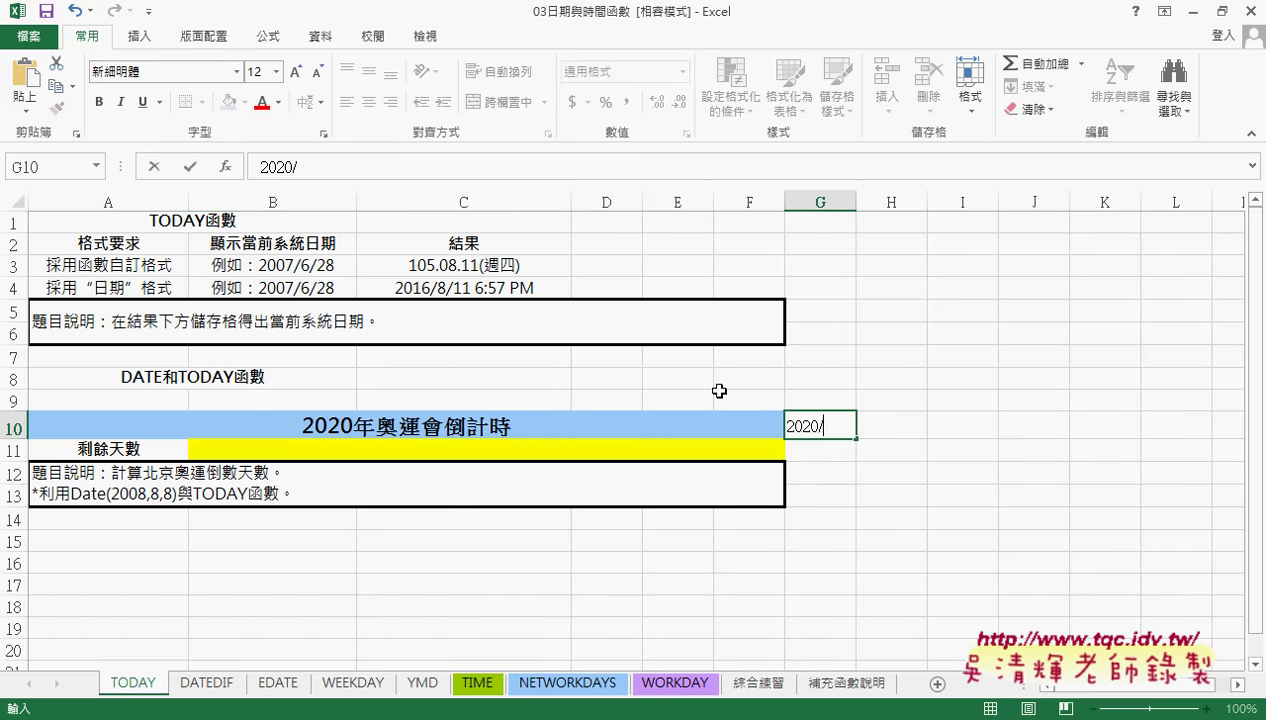
text(8/1)
key(Return)
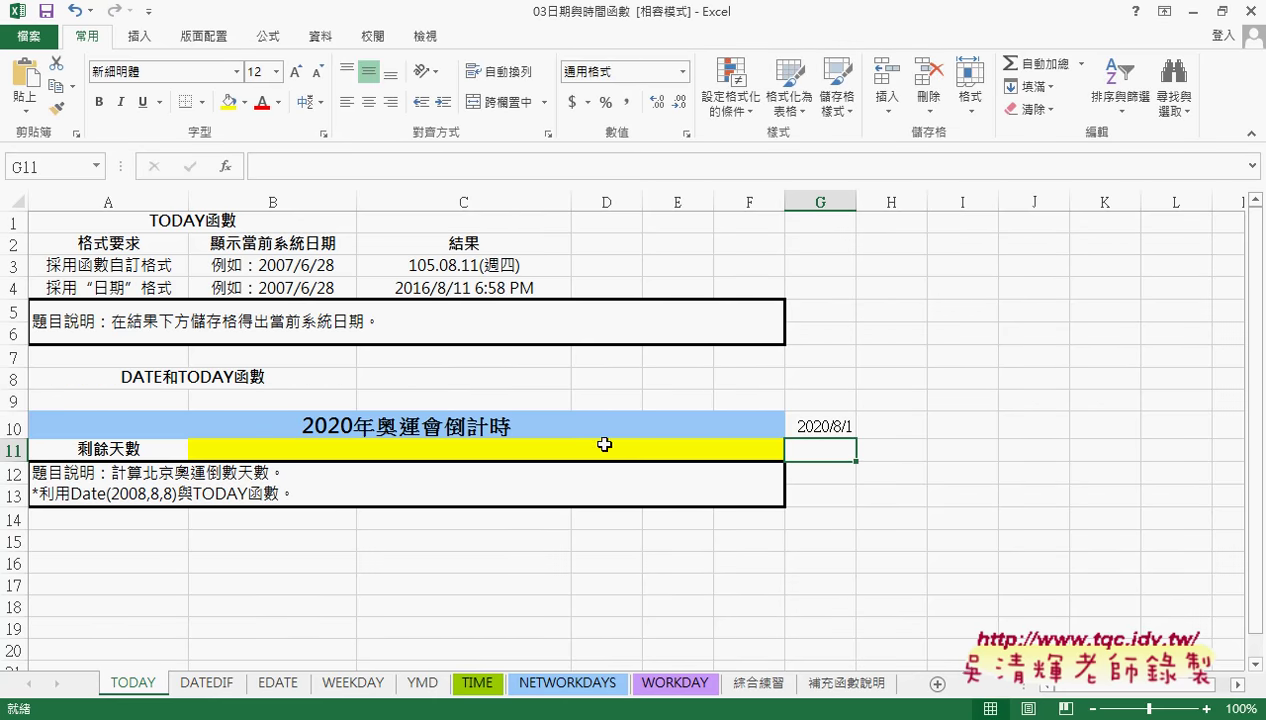
Preview G10 as General to see serial number 44044, then cancel without changes.
click(570, 452)
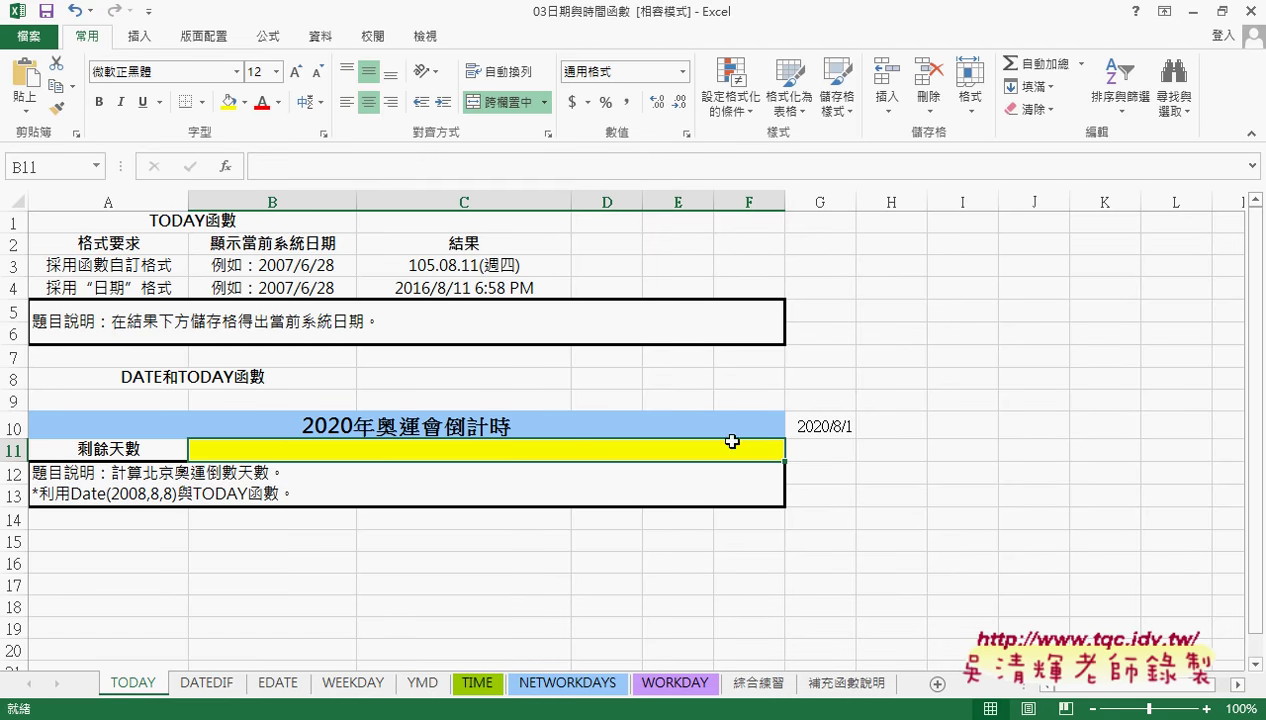
click(816, 428)
right_click(822, 432)
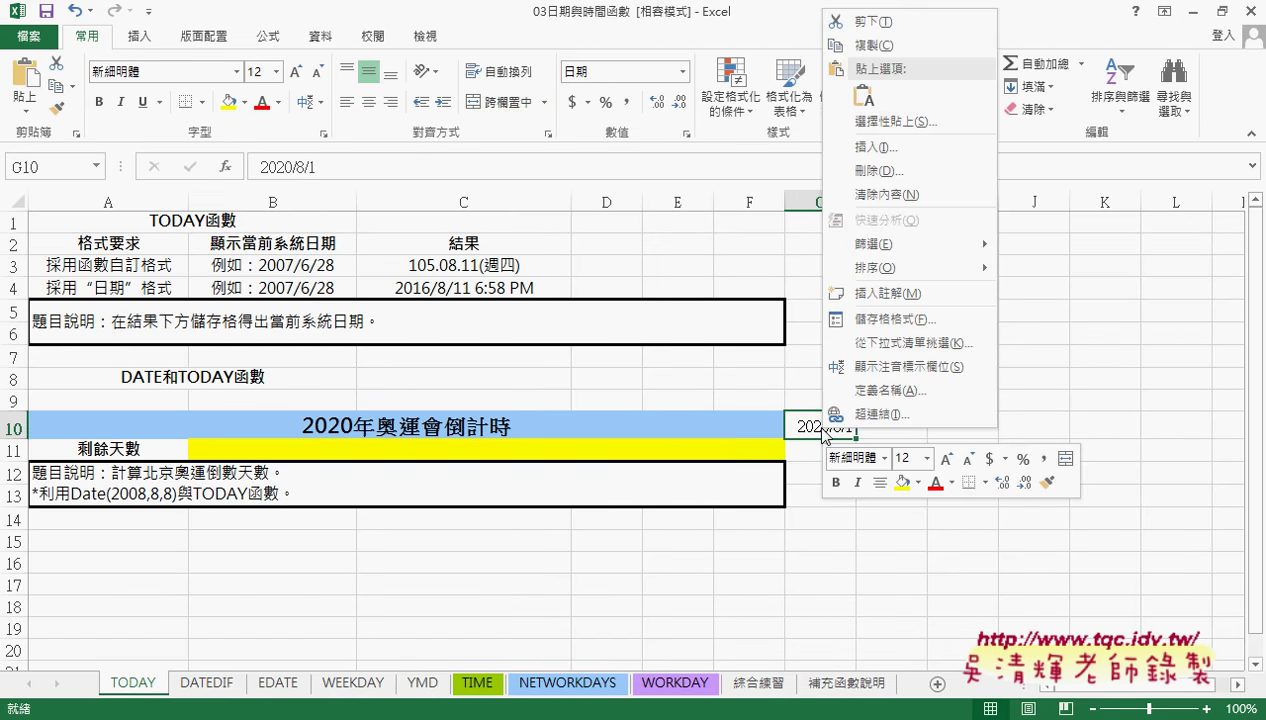
click(890, 319)
click(721, 145)
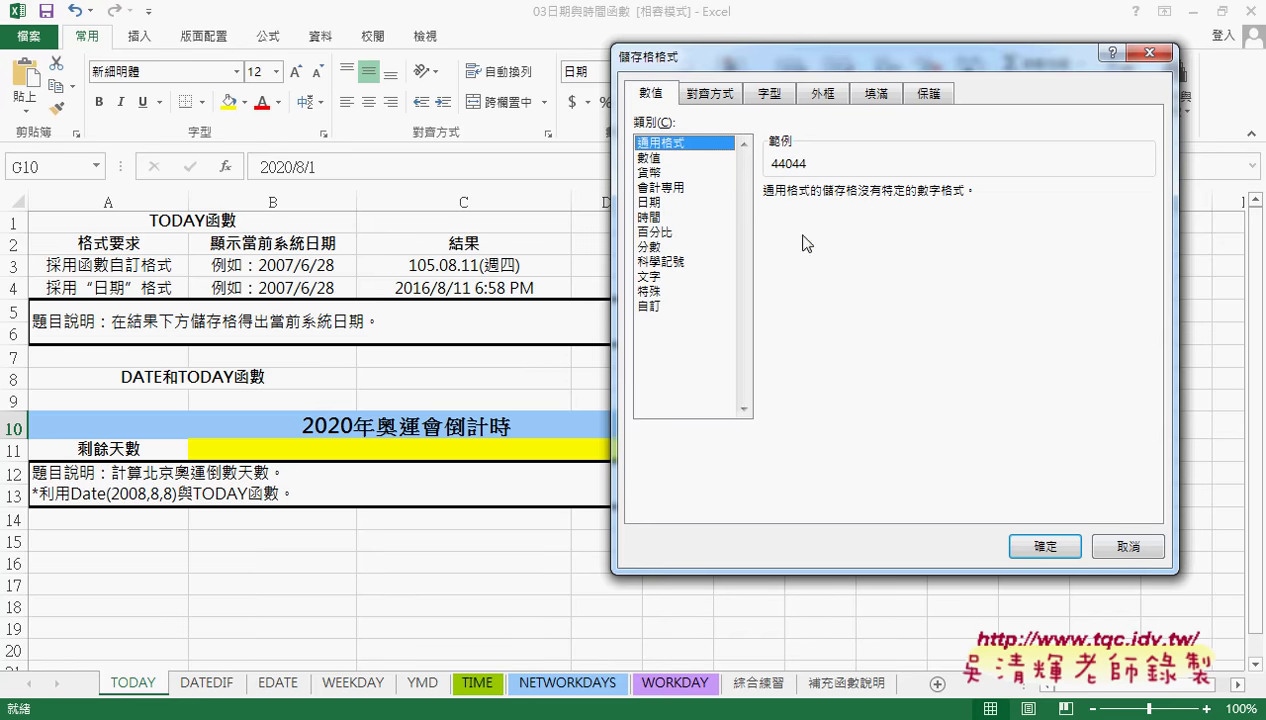
click(1118, 547)
click(498, 449)
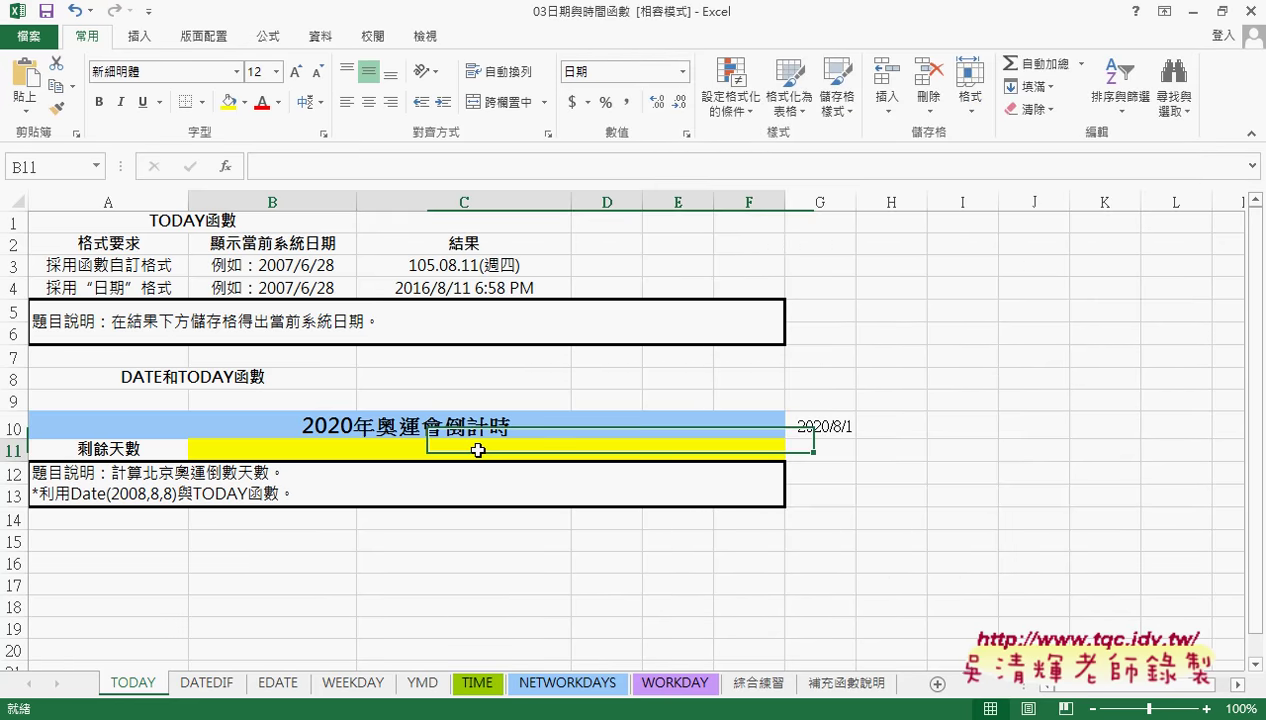
Enter =G10-C3 in B11 so it shows 1451 days remaining.
click(332, 165)
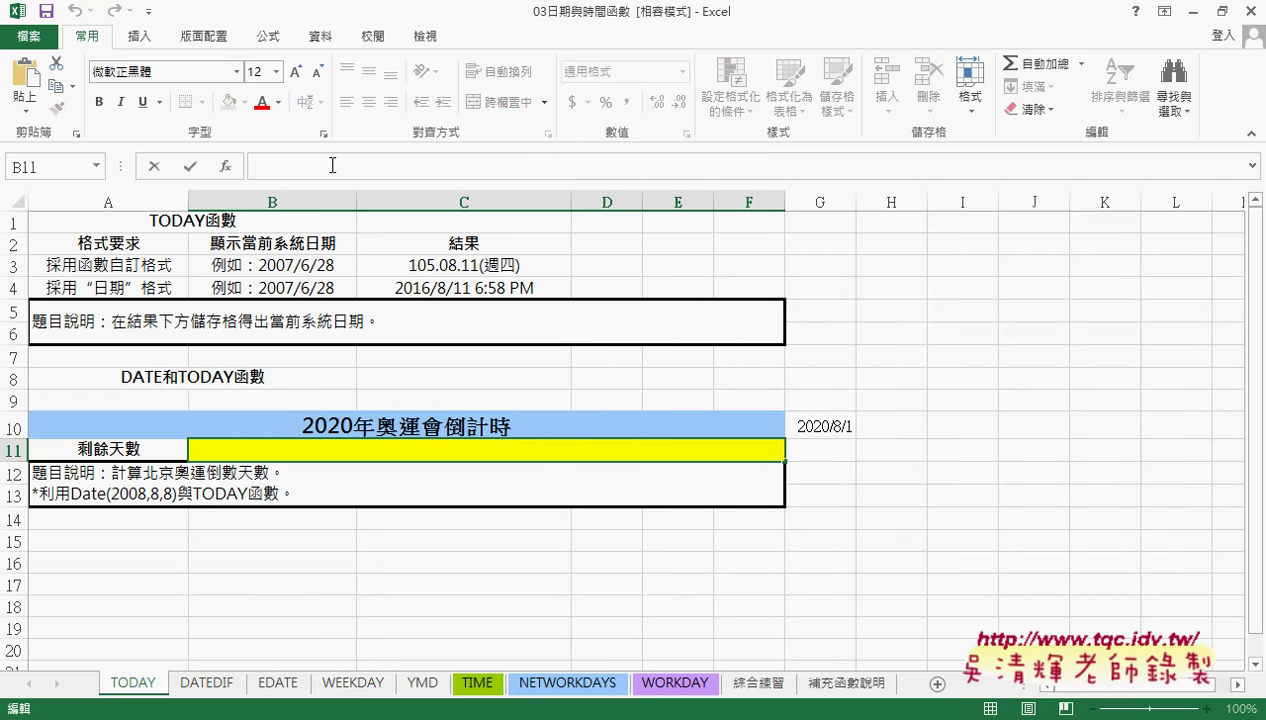
text(=)
click(820, 426)
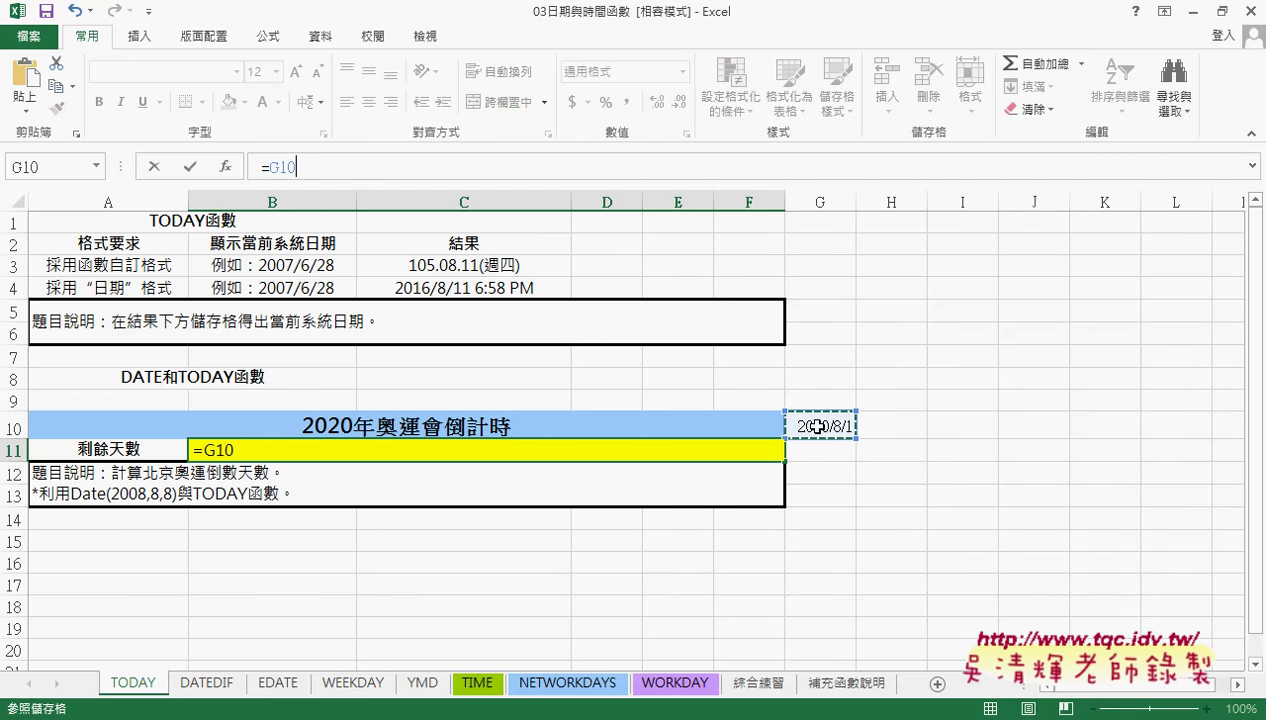
text(-)
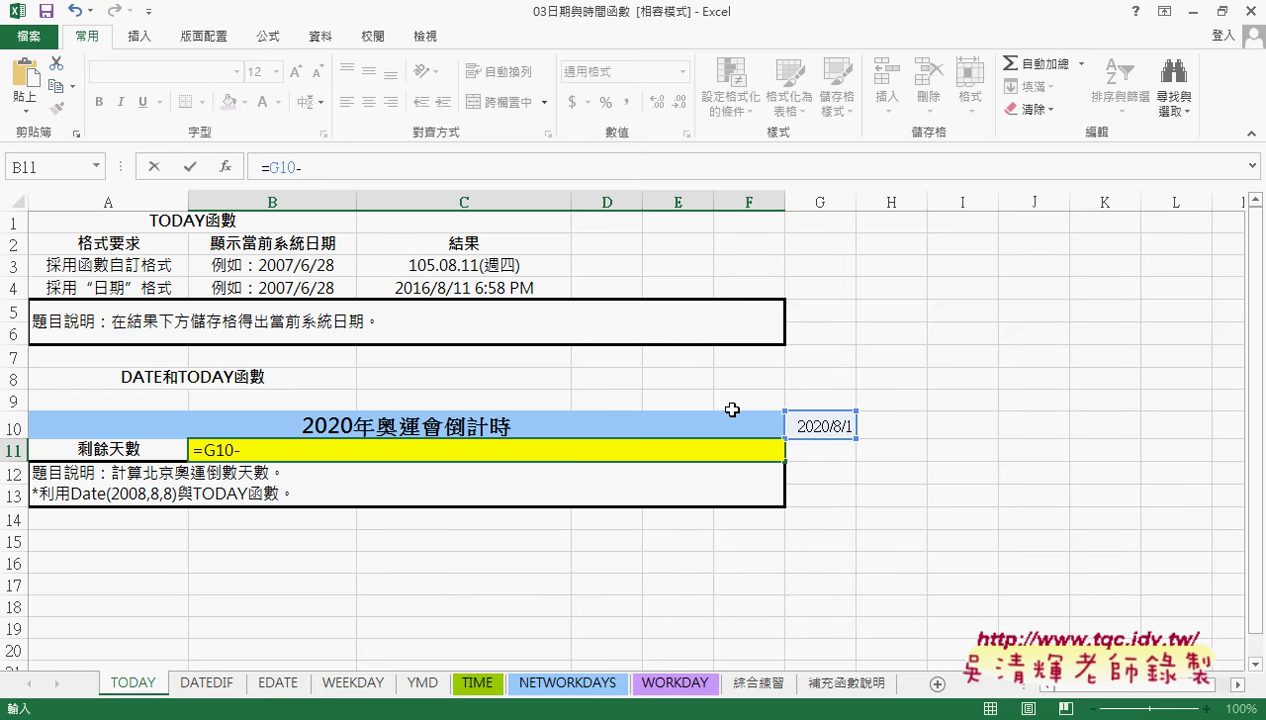
click(497, 263)
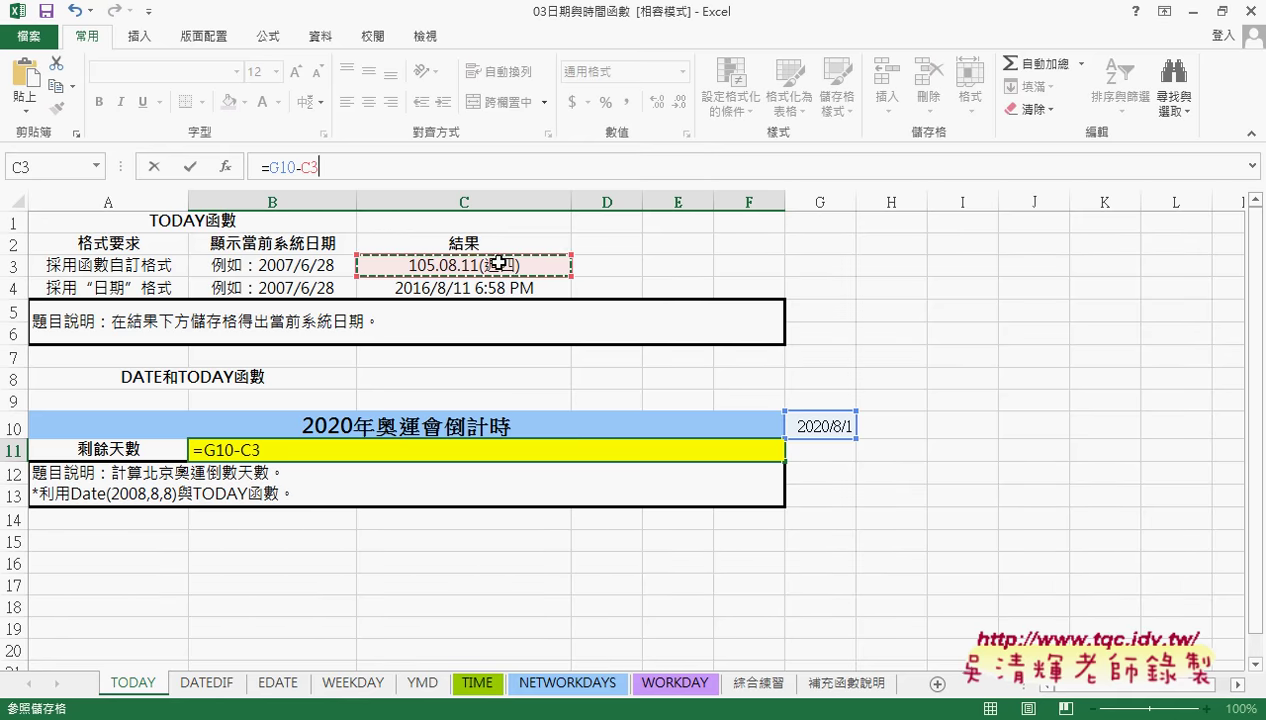
click(190, 167)
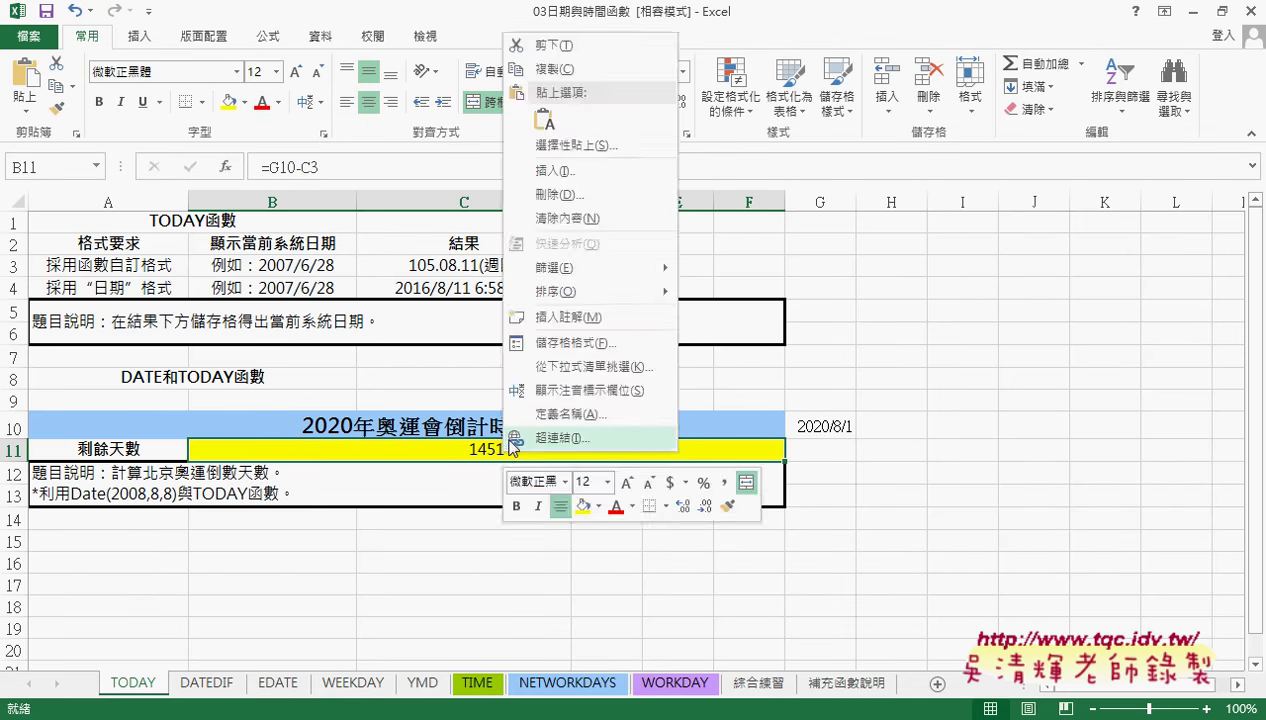
right_click(502, 450)
click(562, 343)
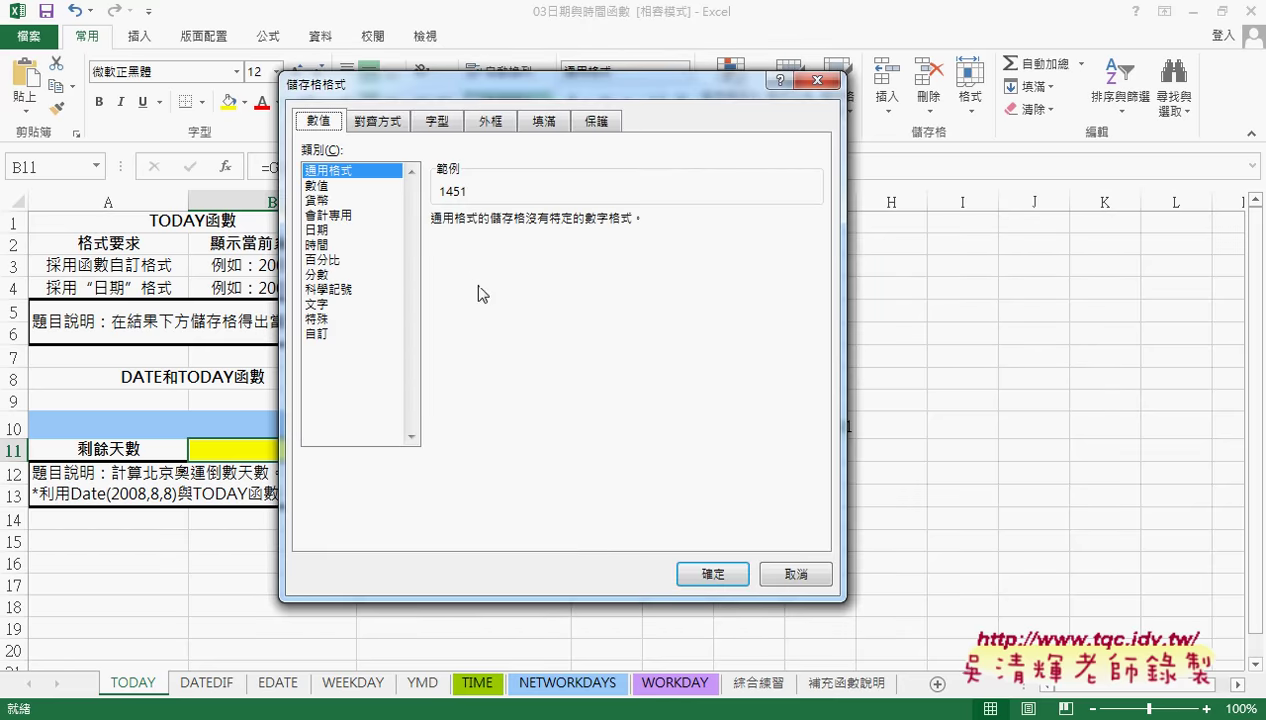
click(330, 230)
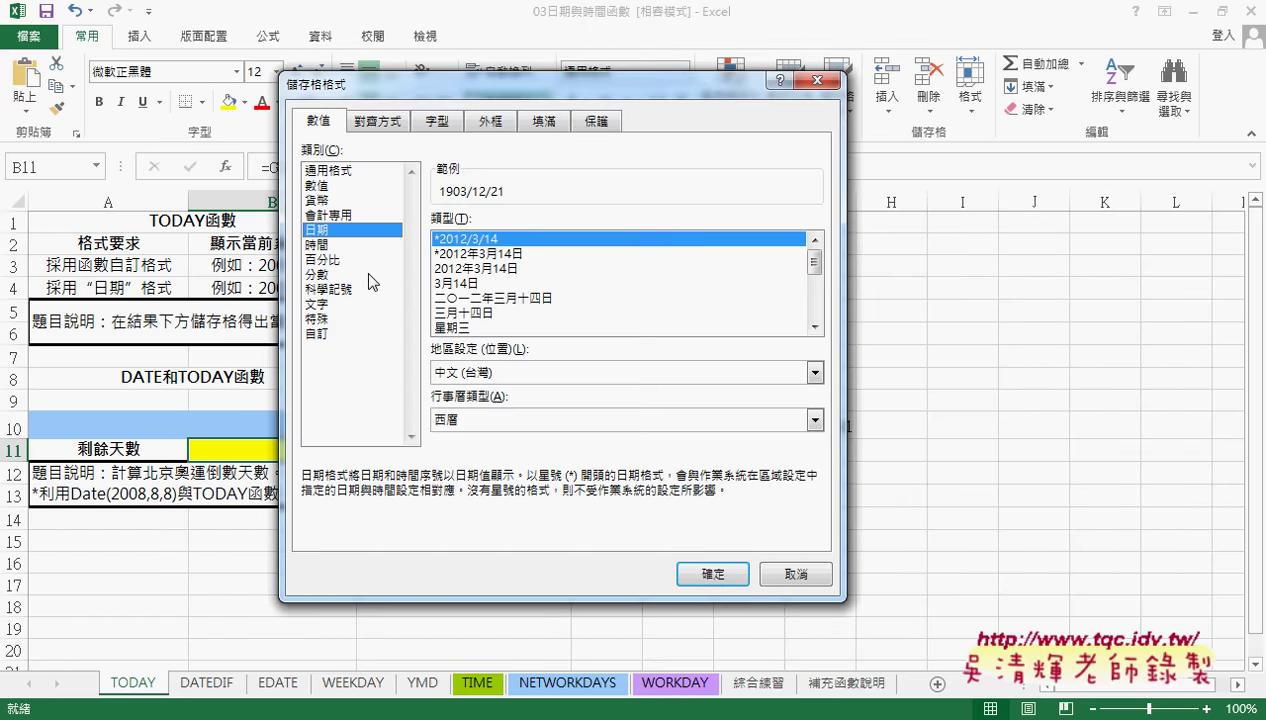
click(712, 571)
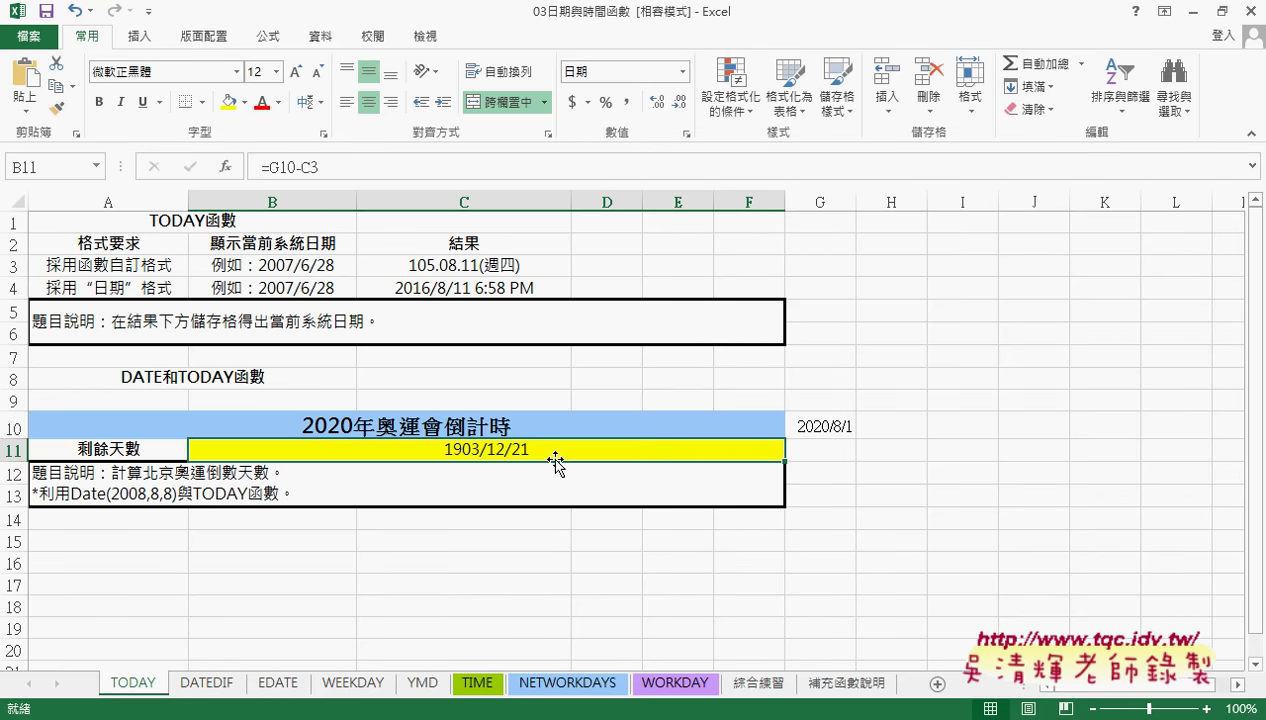
right_click(578, 452)
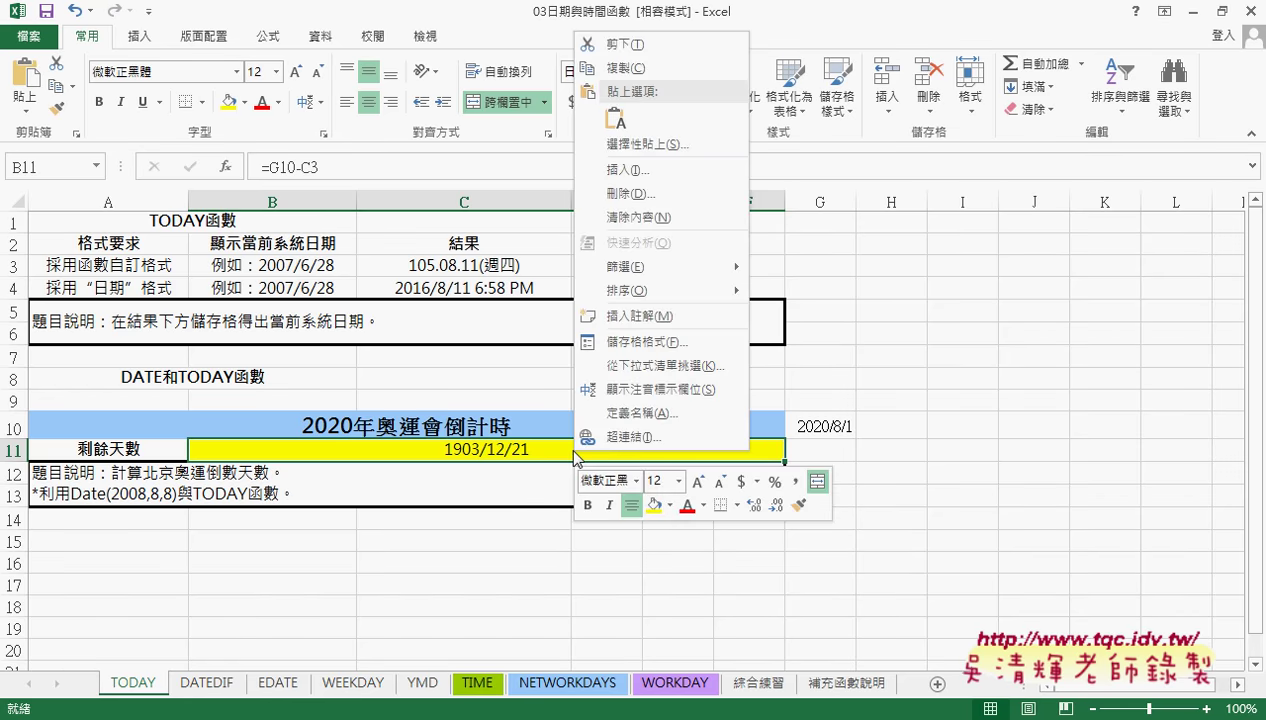
click(627, 341)
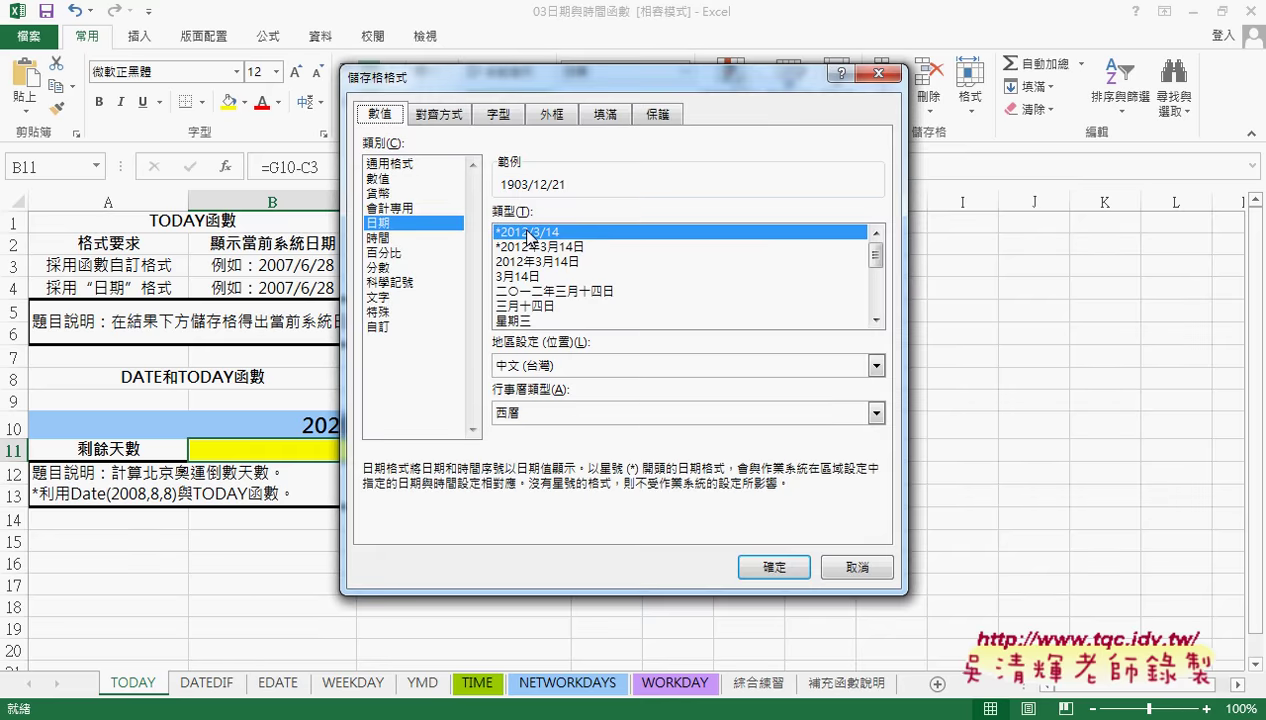
click(397, 165)
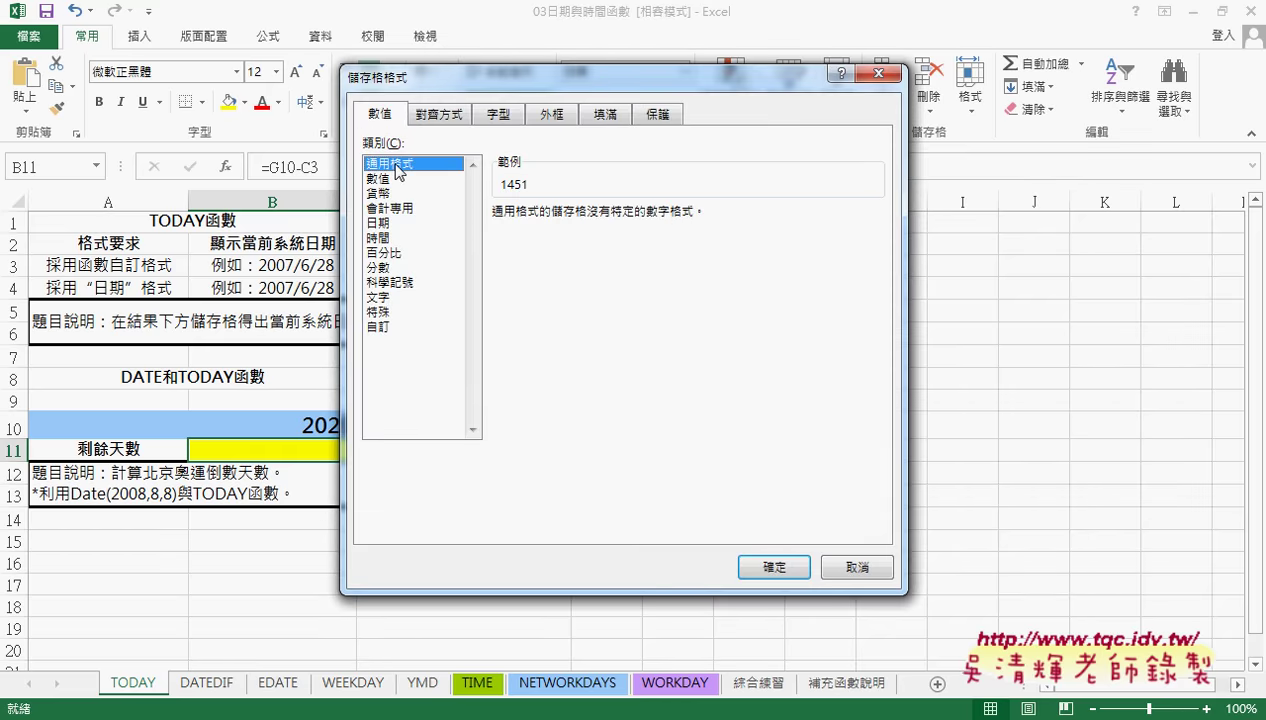
click(783, 569)
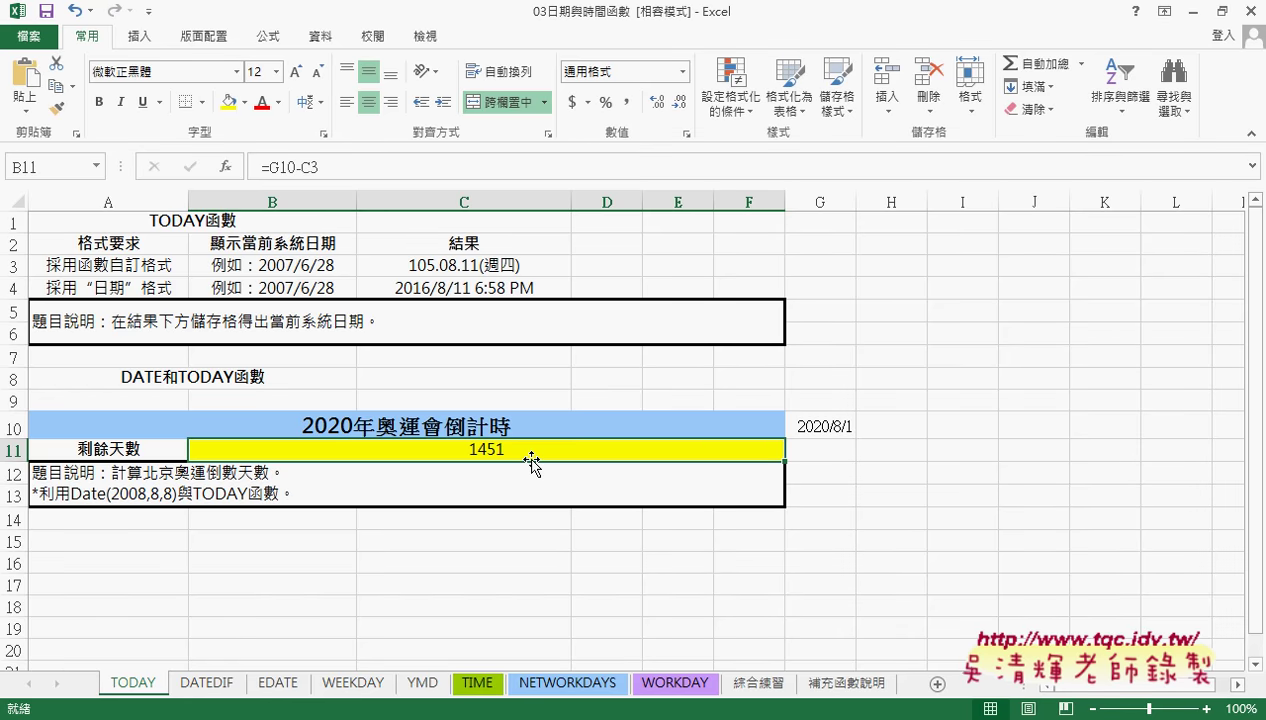
click(841, 427)
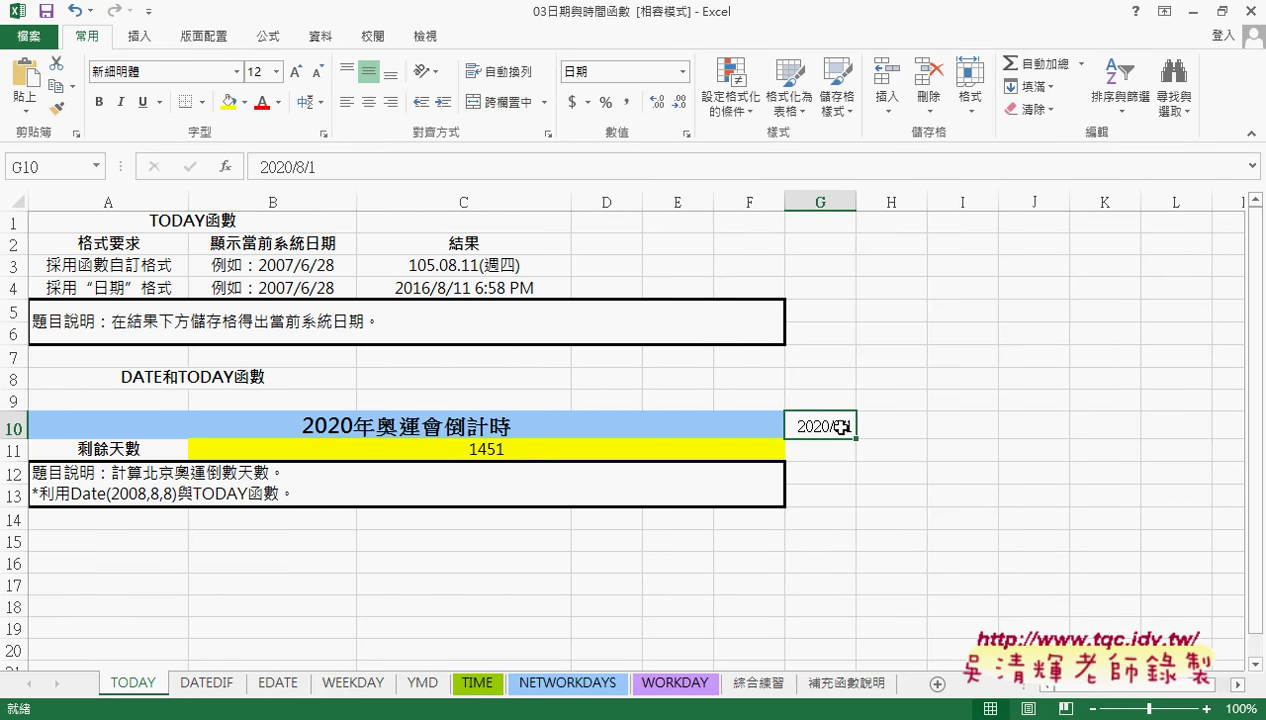
click(707, 454)
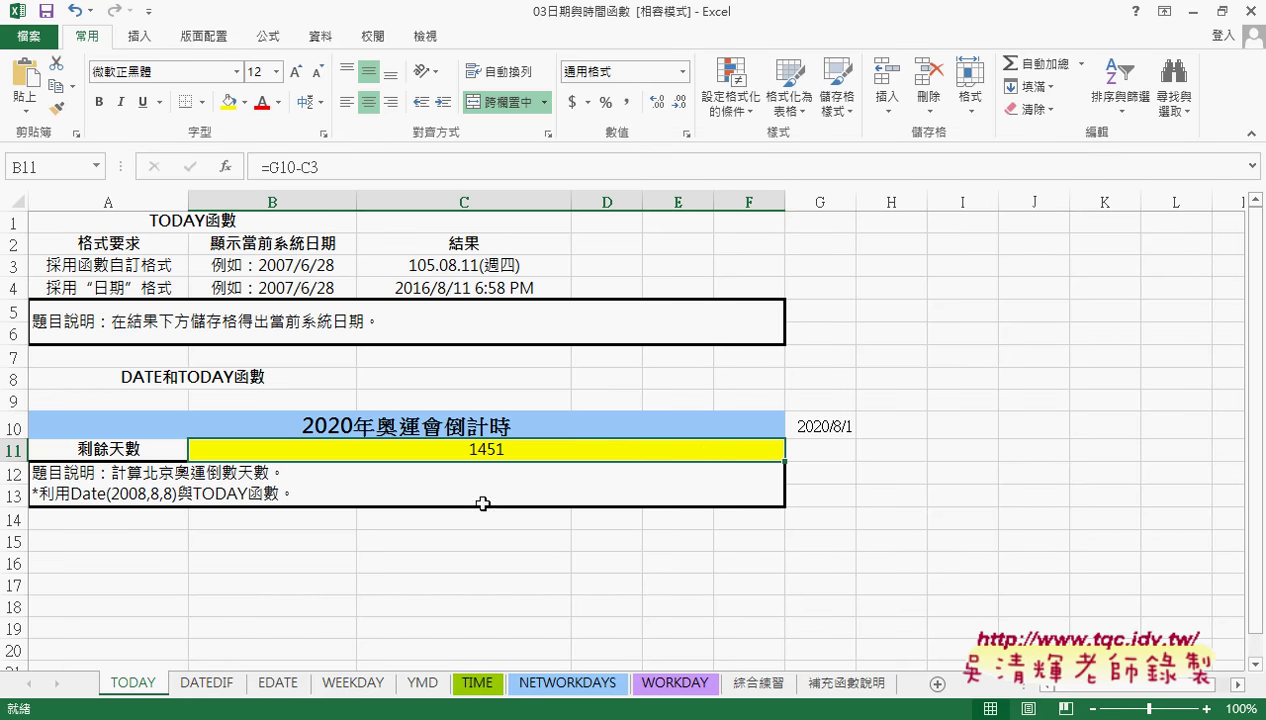
Switch to the DATEDIF sheet and bring the employee age table into view.
click(207, 683)
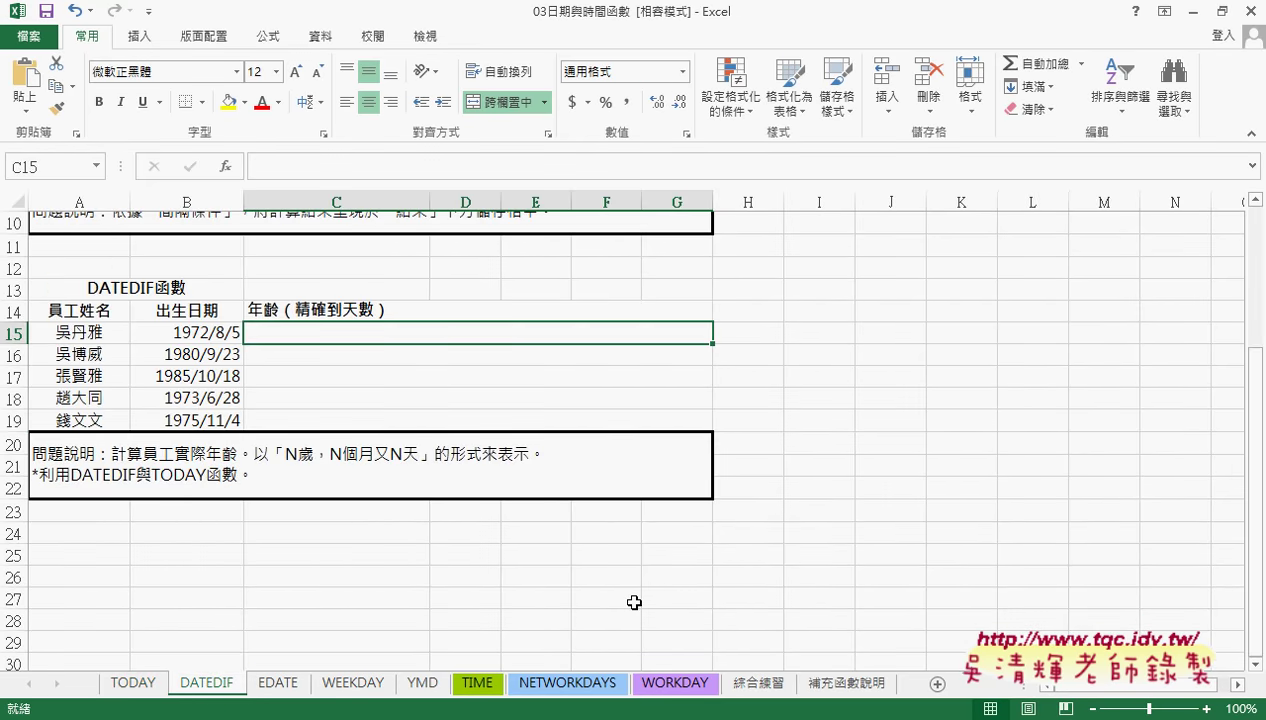
scroll(633, 602, up, 3)
scroll(745, 600, down, 2)
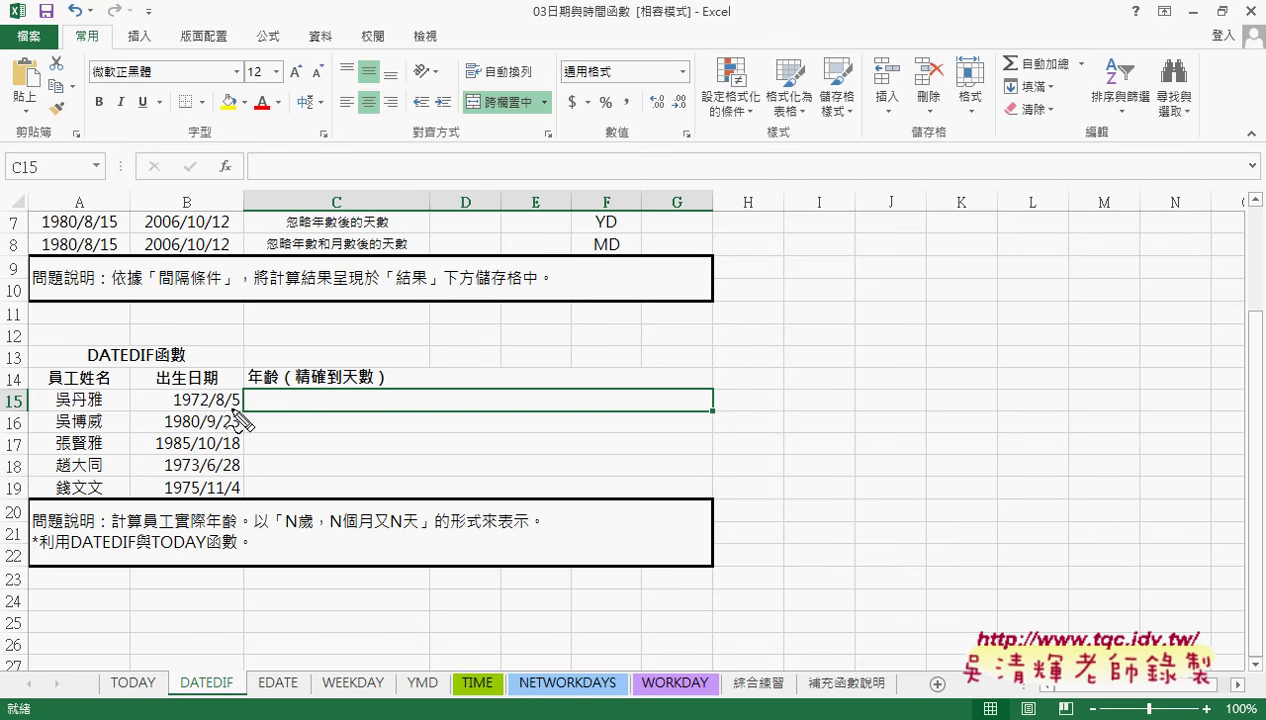
Mark the birth date, name, required age format and sheet name in red ink, then clear it.
mouse_move(233, 404)
mouse_down()
mouse_move(168, 409)
mouse_move(232, 407)
mouse_up()
drag(55, 409, 97, 409)
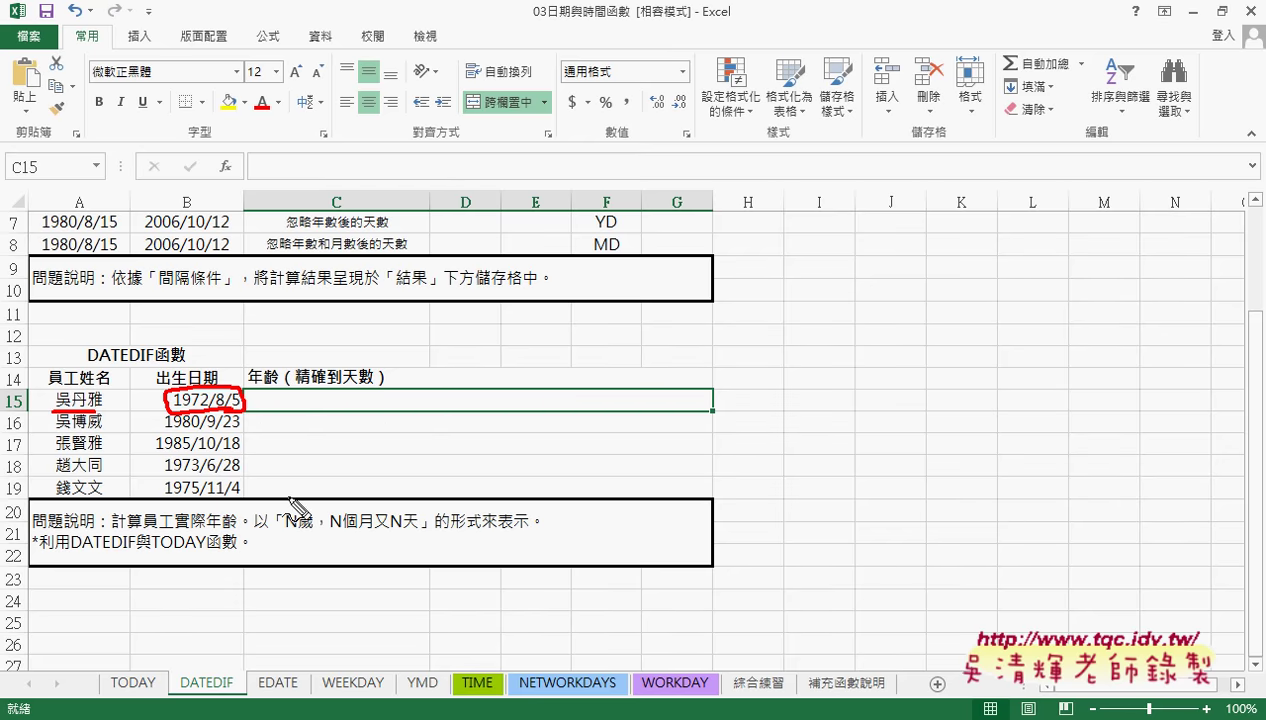
mouse_move(285, 533)
mouse_down()
mouse_move(412, 530)
mouse_move(372, 410)
mouse_move(359, 427)
mouse_move(398, 410)
mouse_up()
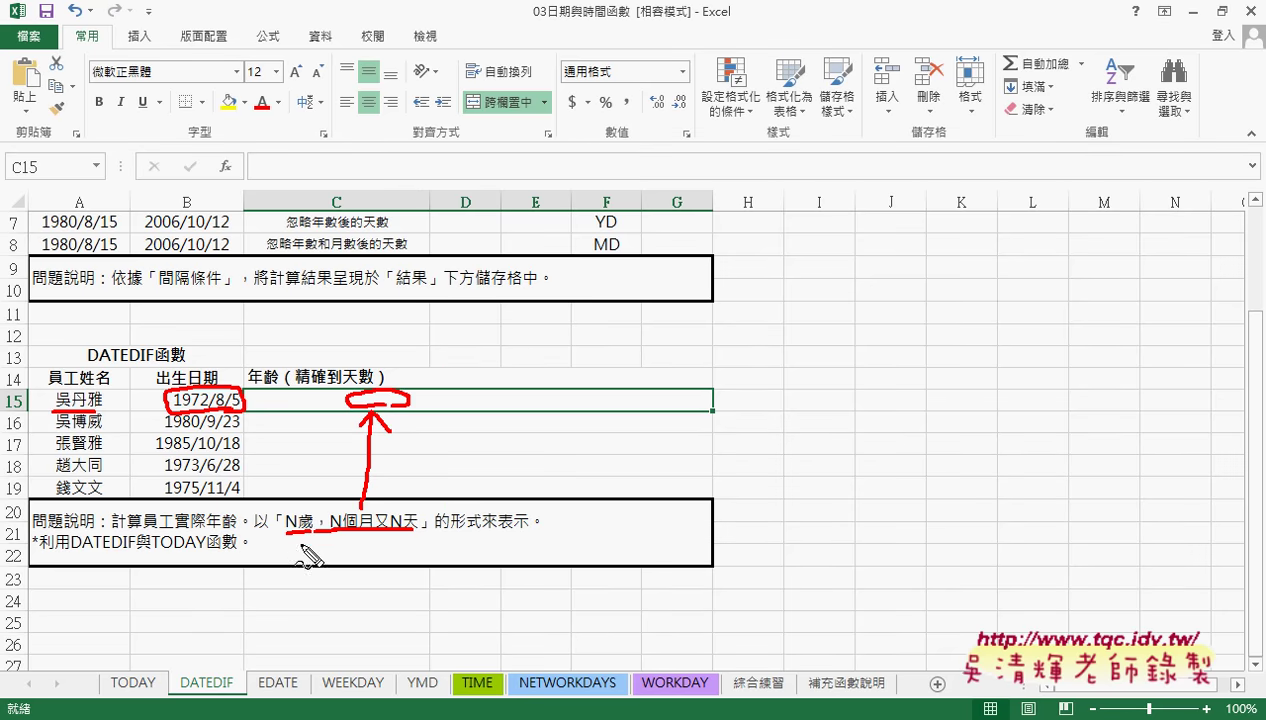
drag(297, 573, 305, 568)
drag(333, 541, 288, 541)
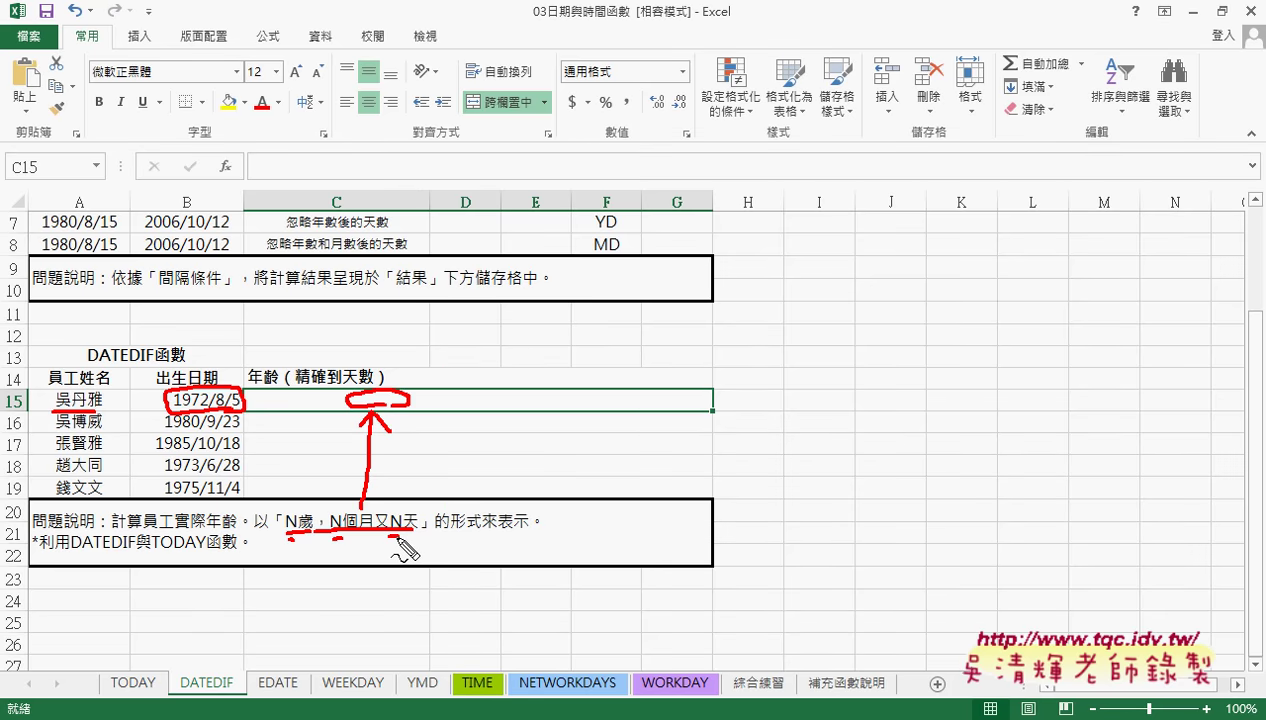
drag(205, 705, 236, 668)
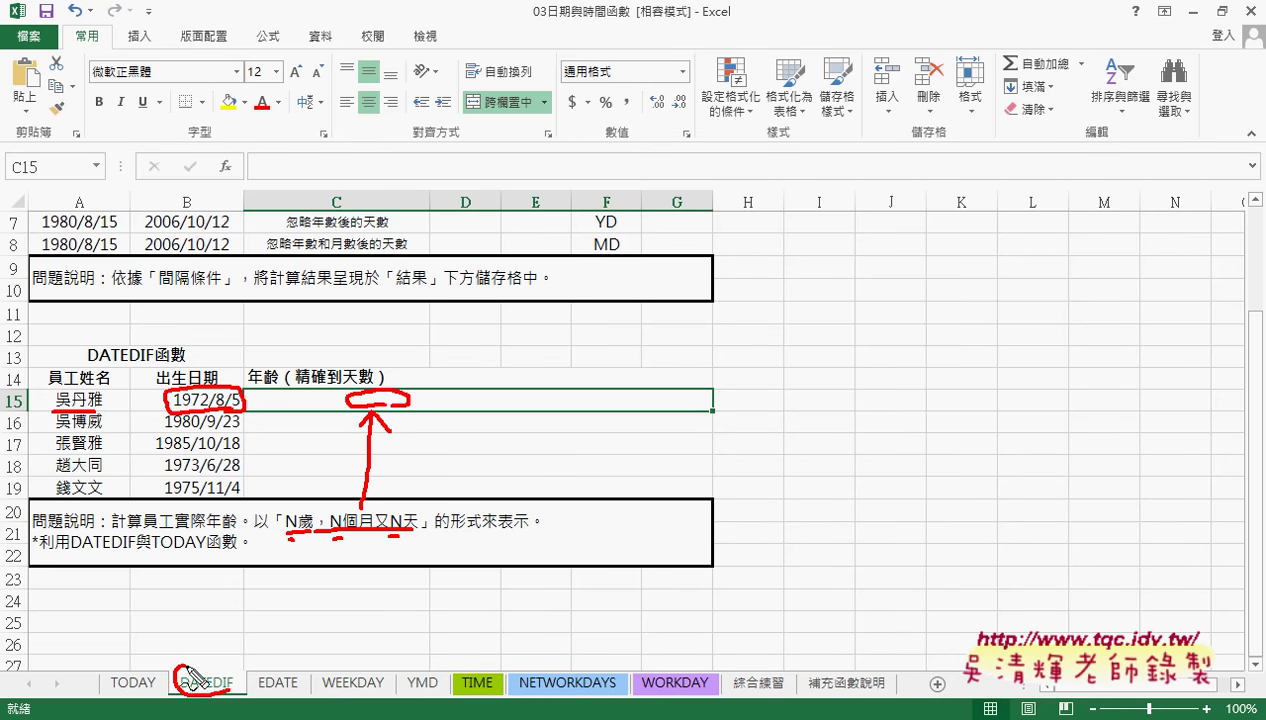
mouse_move(224, 606)
mouse_down()
mouse_move(208, 662)
mouse_move(231, 641)
mouse_up()
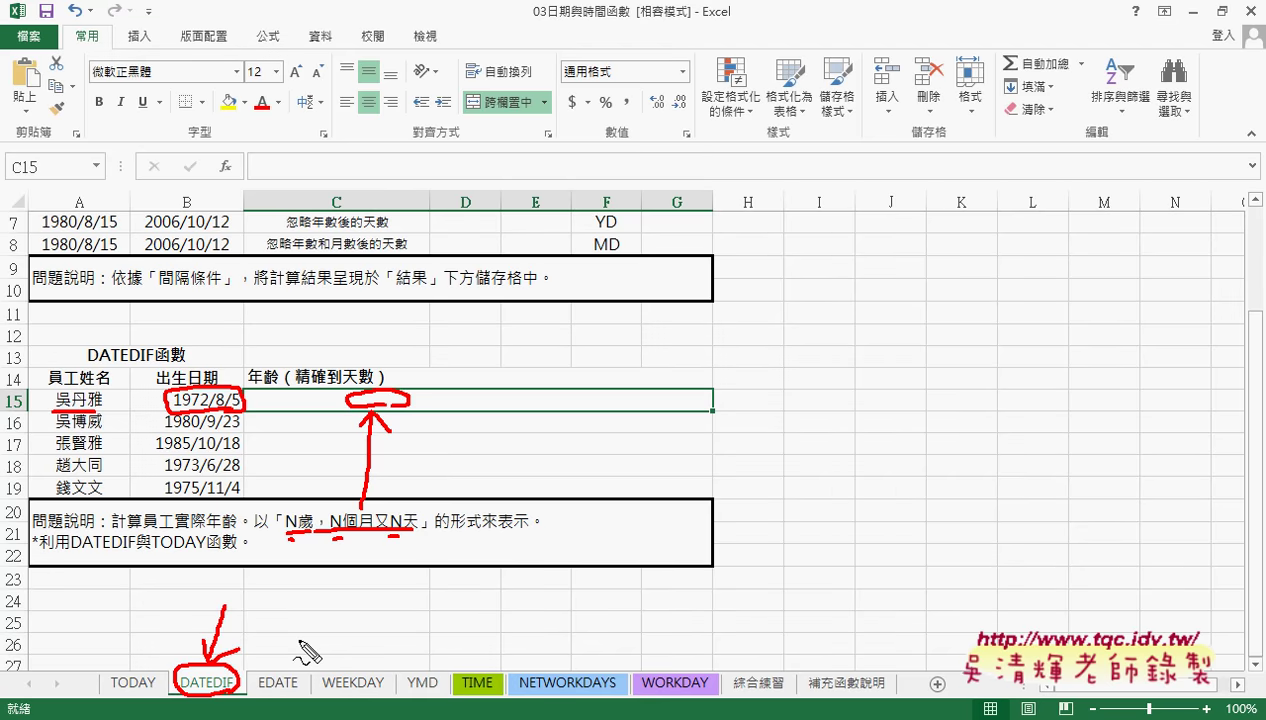
key(Escape)
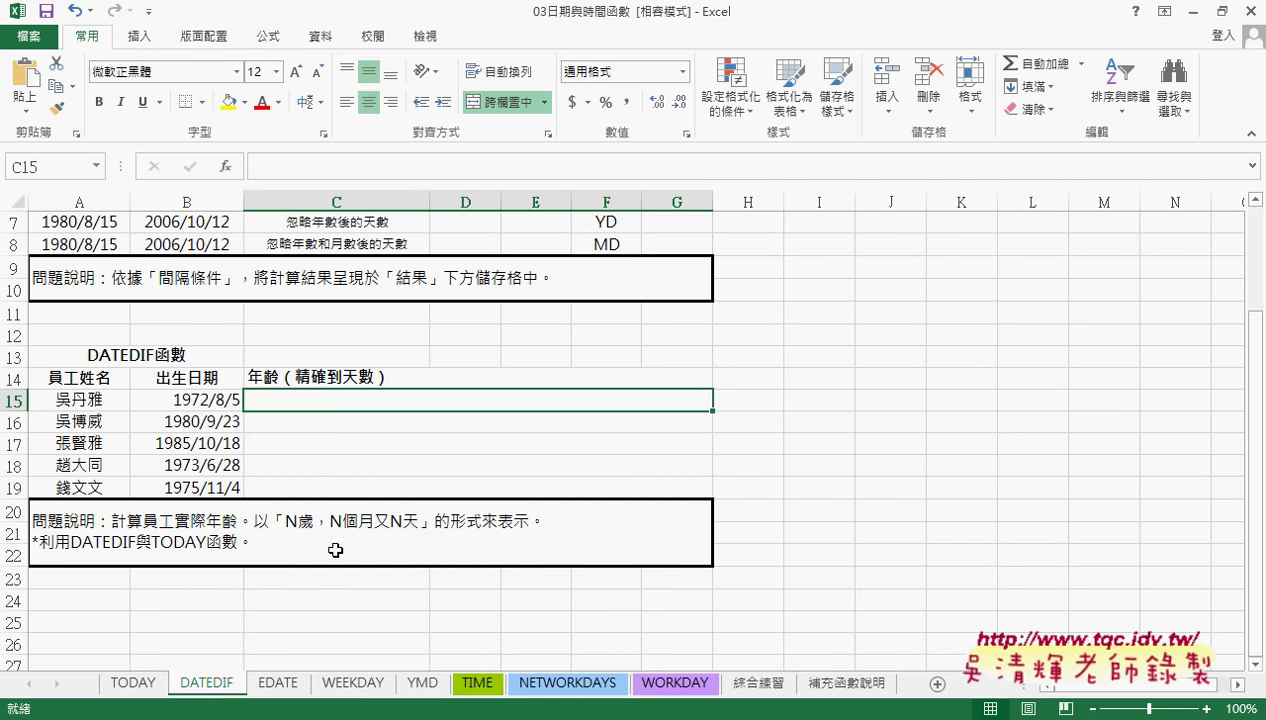
Browse Insert Function without inserting, then begin C15's formula with "=".
click(226, 167)
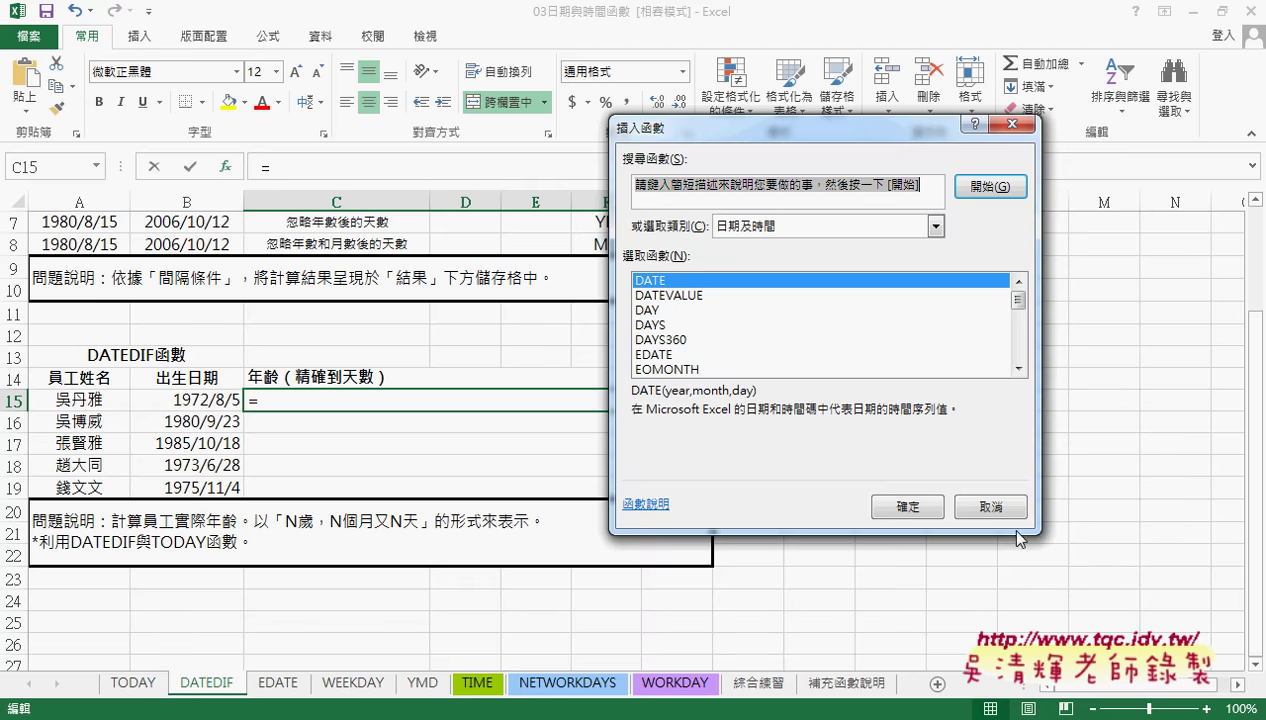
click(990, 507)
click(274, 170)
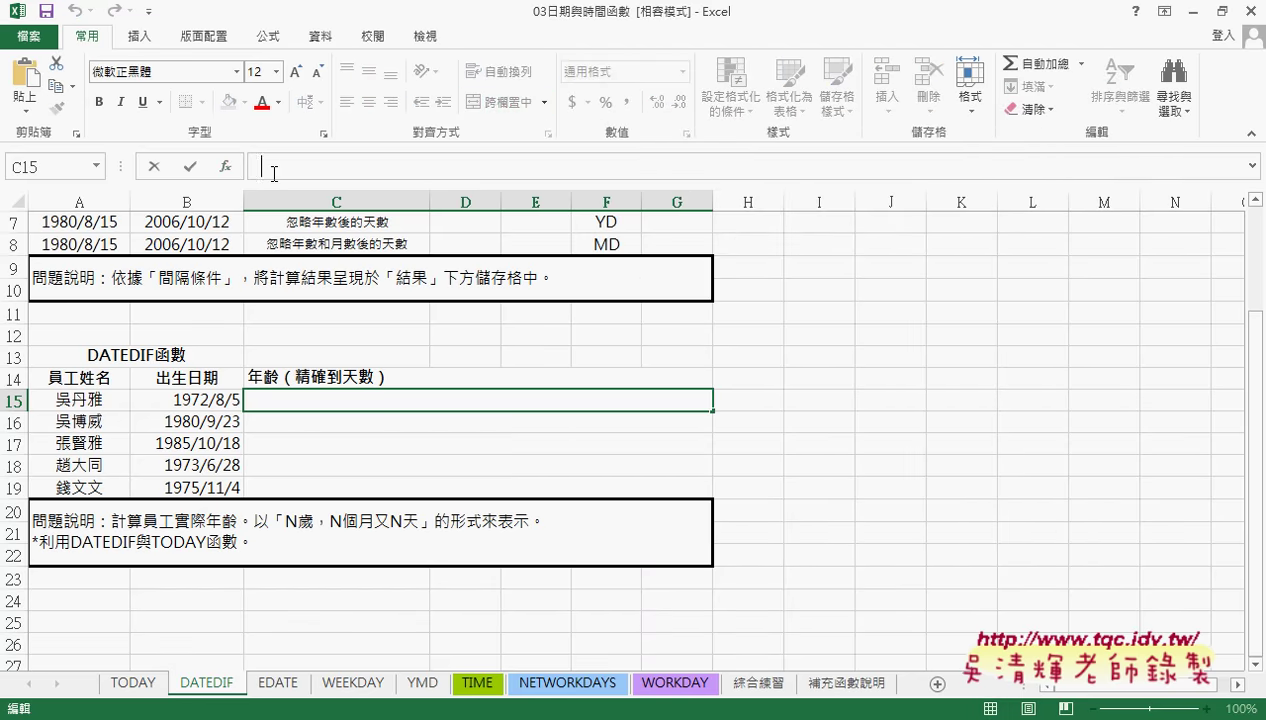
text(=)
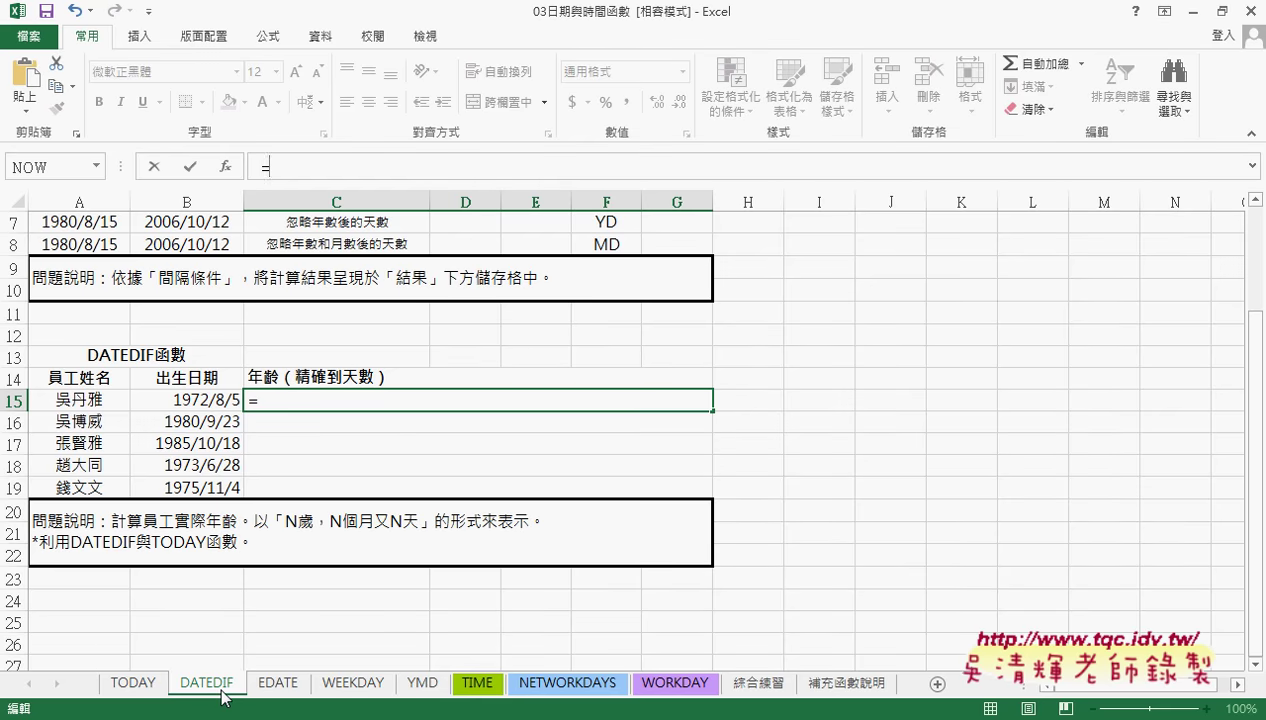
Cancel the unfinished C15 formula and return to the TODAY sheet.
click(133, 687)
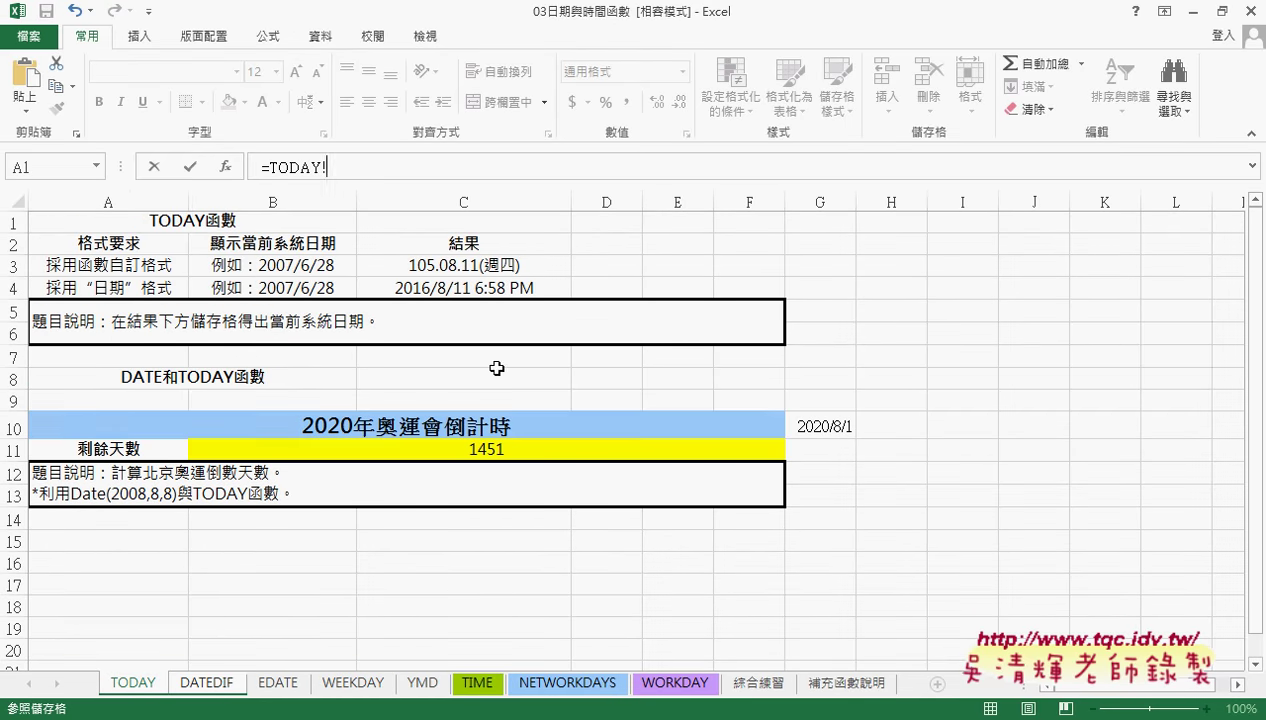
click(167, 172)
scroll(462, 350, up, 2)
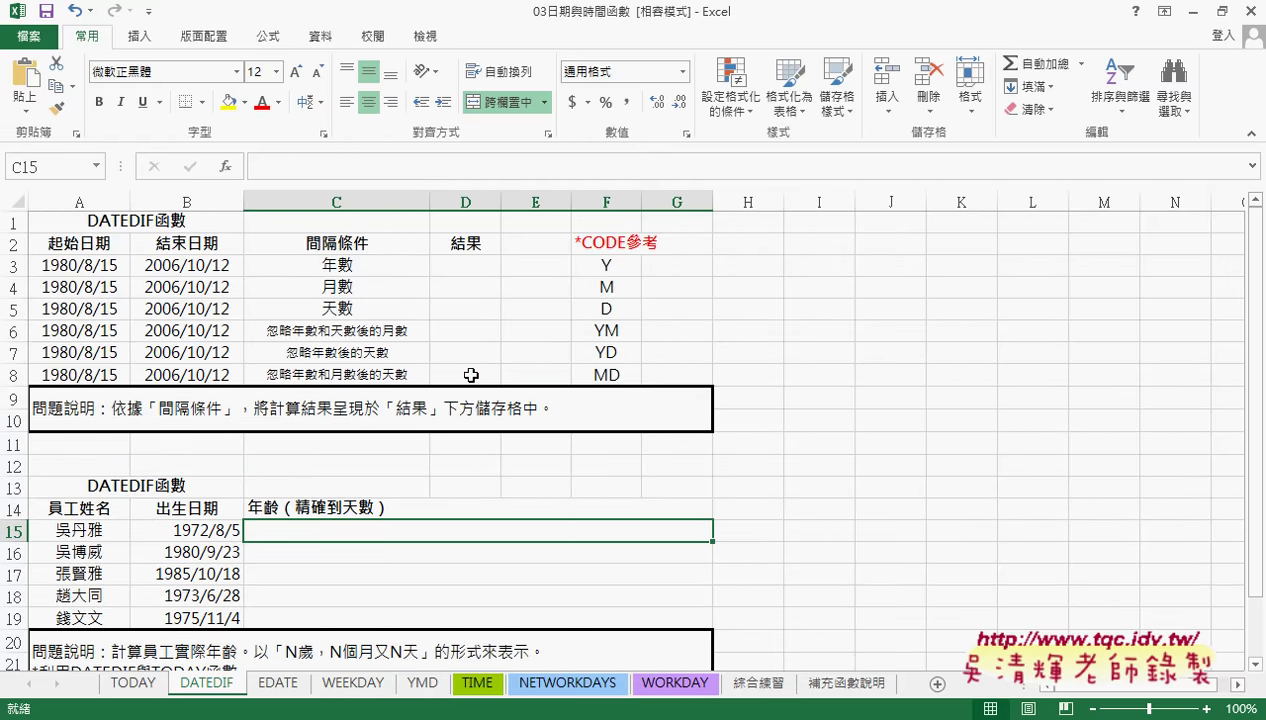
click(133, 683)
Inspect the =TODAY() formula in C3, =NOW() in C4, and =G10-C3 in B11.
click(496, 268)
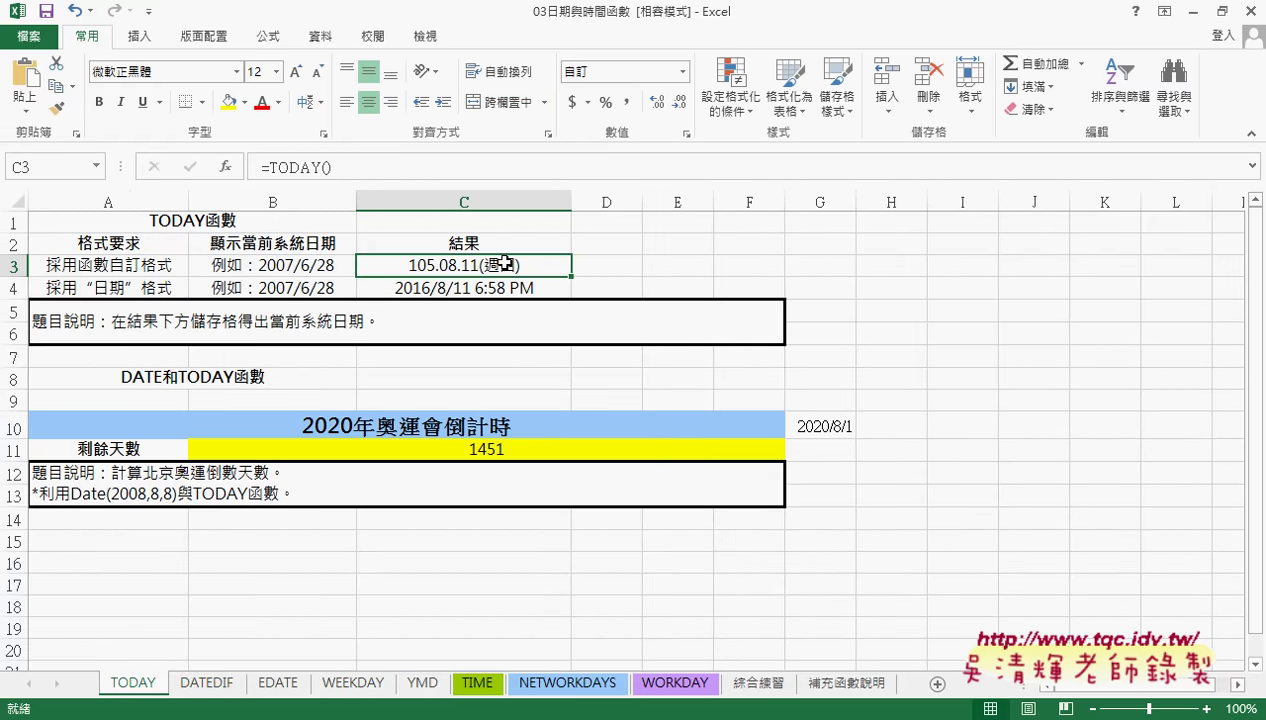
click(494, 283)
click(494, 265)
click(490, 287)
drag(494, 268, 489, 285)
click(494, 268)
click(641, 446)
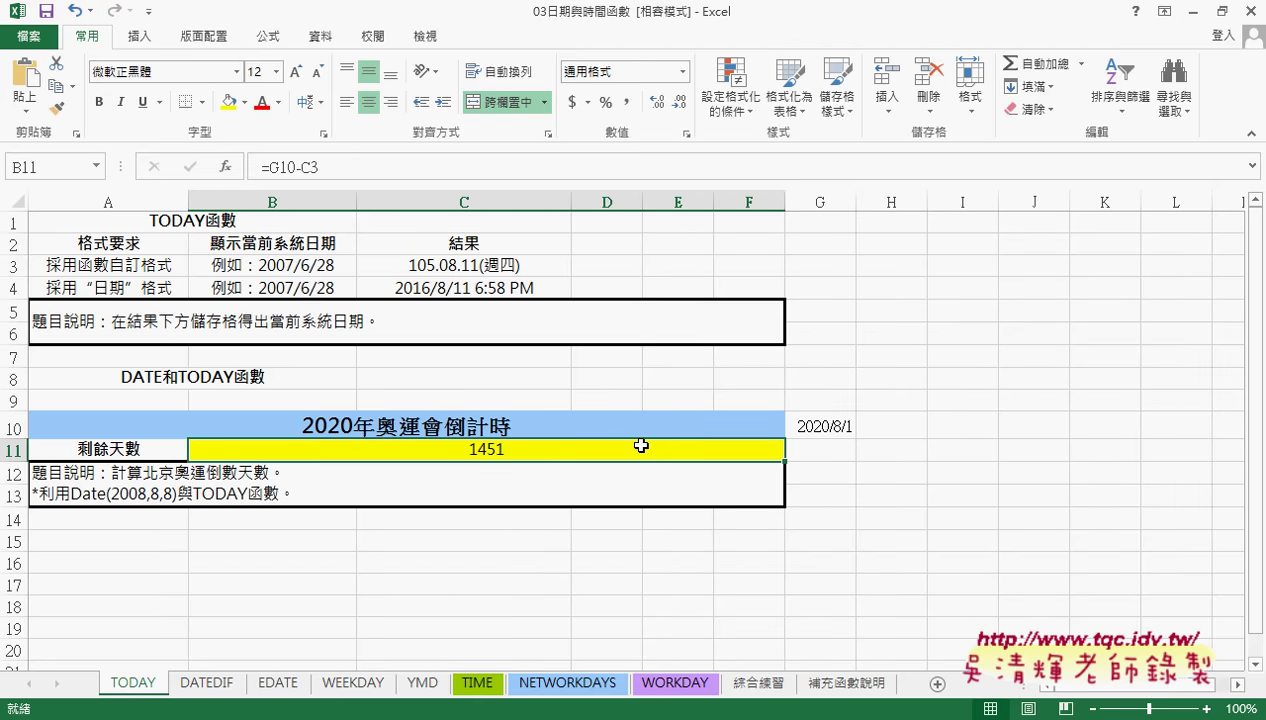